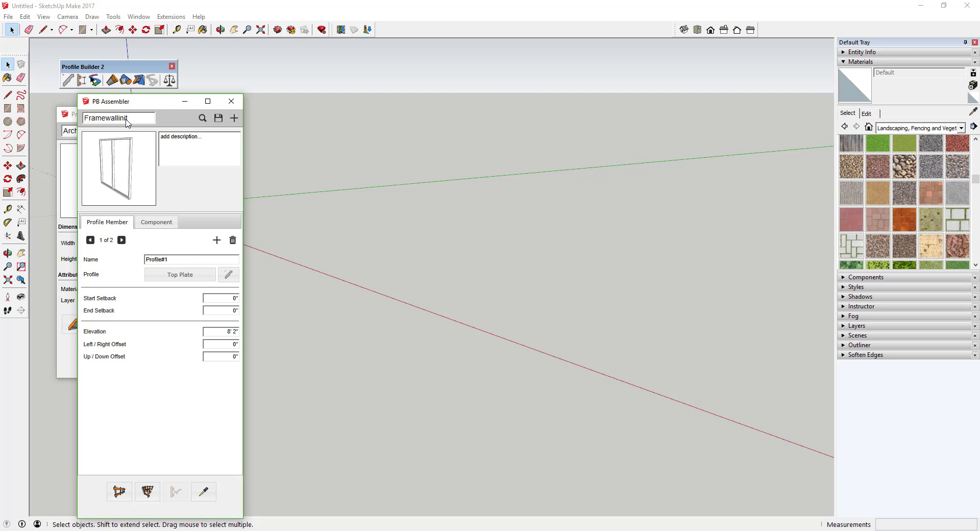
# Step: Start a new, empty assembly in PB Assembler without saving the current Framewallinit assembly
pyautogui.click(74, 125)
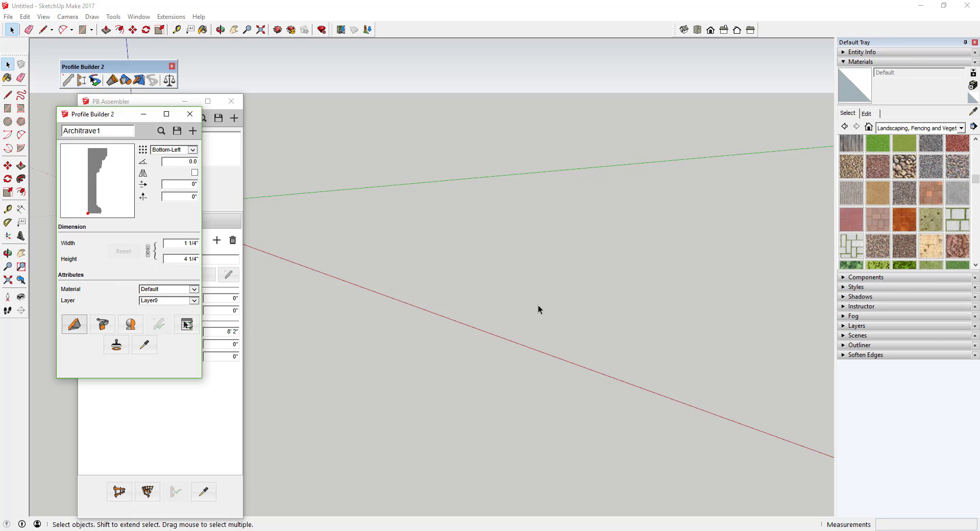
pyautogui.moveTo(434, 263); pyautogui.dragTo(304, 289, button='middle')
pyautogui.click(223, 195)
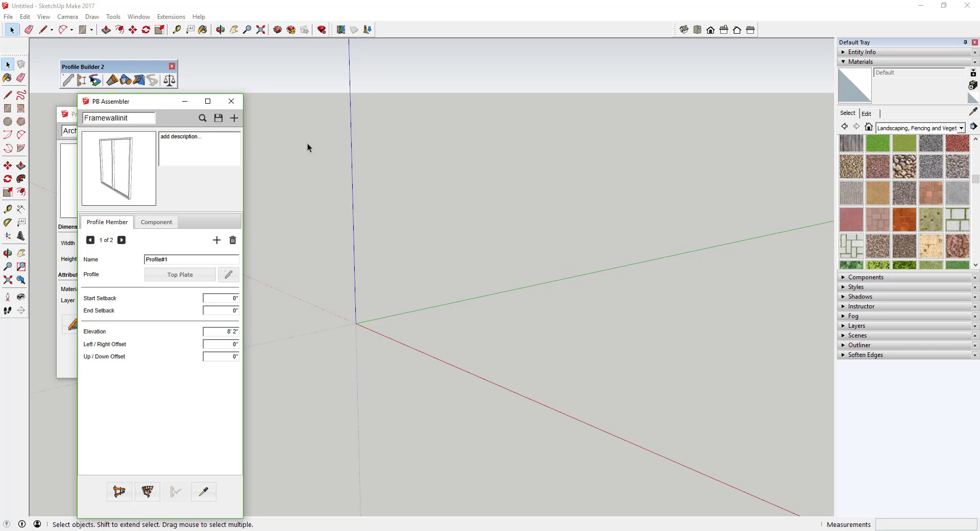
pyautogui.click(234, 118)
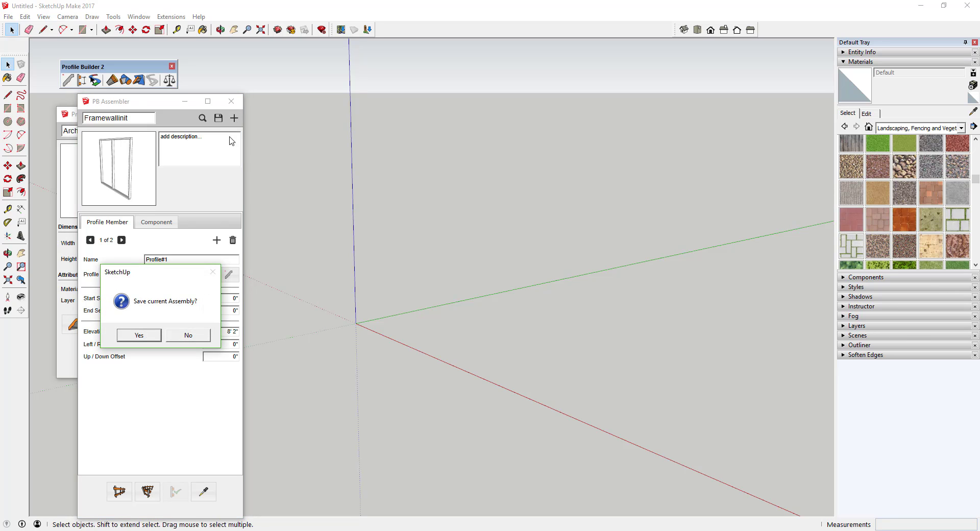
pyautogui.click(188, 334)
pyautogui.click(234, 118)
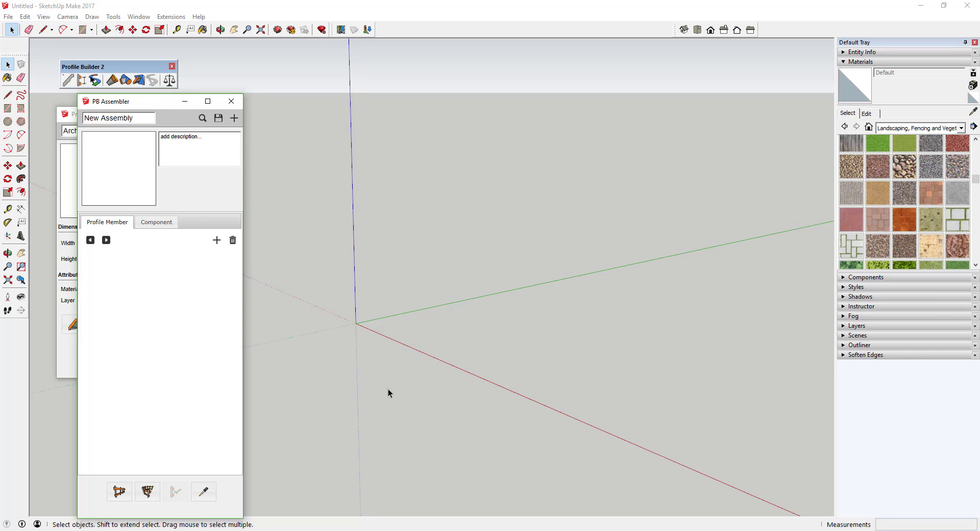
# Step: Name the new assembly Wall Construction and describe it as "2x4's, Stud Framing, Drywall"
pyautogui.moveTo(141, 119); pyautogui.dragTo(32, 120)
pyautogui.write('Wall Construction')
pyautogui.press('Tab')
pyautogui.hotkey('ctrl', 'a')
pyautogui.write('2')
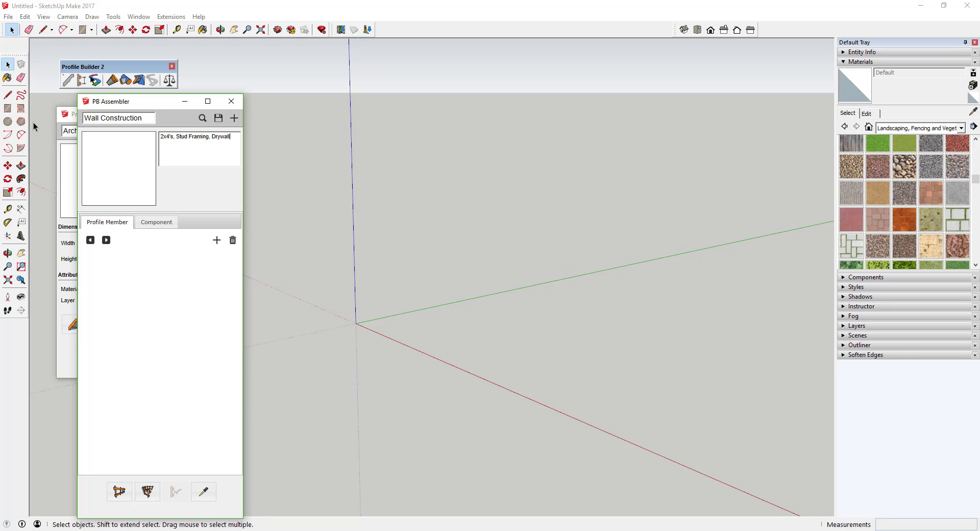
pyautogui.press('Tab')
# Step: Move the Profile Builder 2 dialog clear of the PB Assembler dialog, leaving the modeling area open between them
pyautogui.click(73, 117)
pyautogui.moveTo(74, 117); pyautogui.dragTo(264, 104)
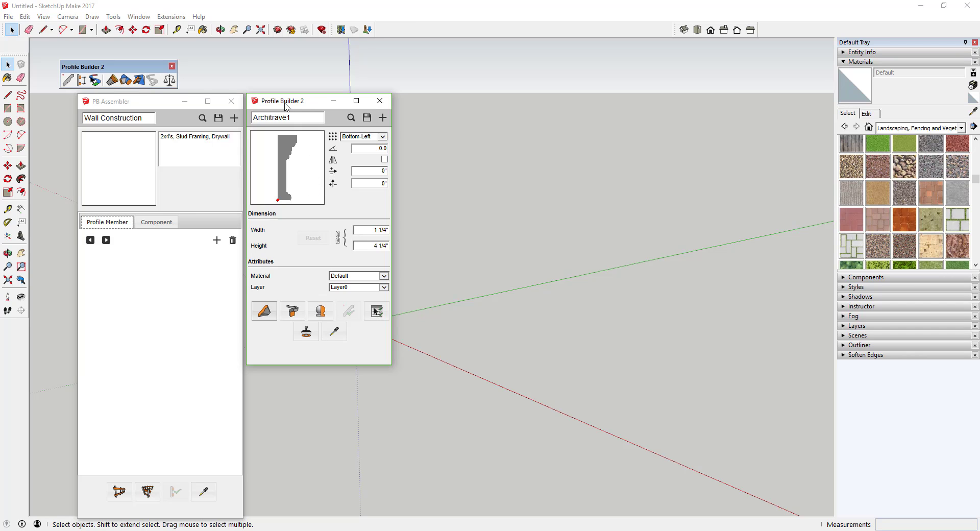
pyautogui.moveTo(286, 106); pyautogui.dragTo(702, 106)
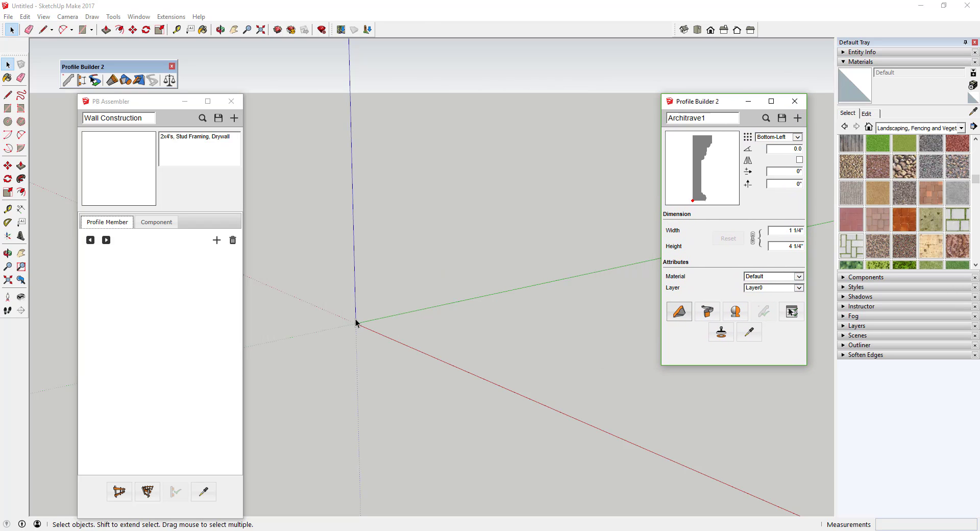
# Step: Draw a vertical 4 by 2 inch rectangle from the origin along the green axis
pyautogui.press('r')
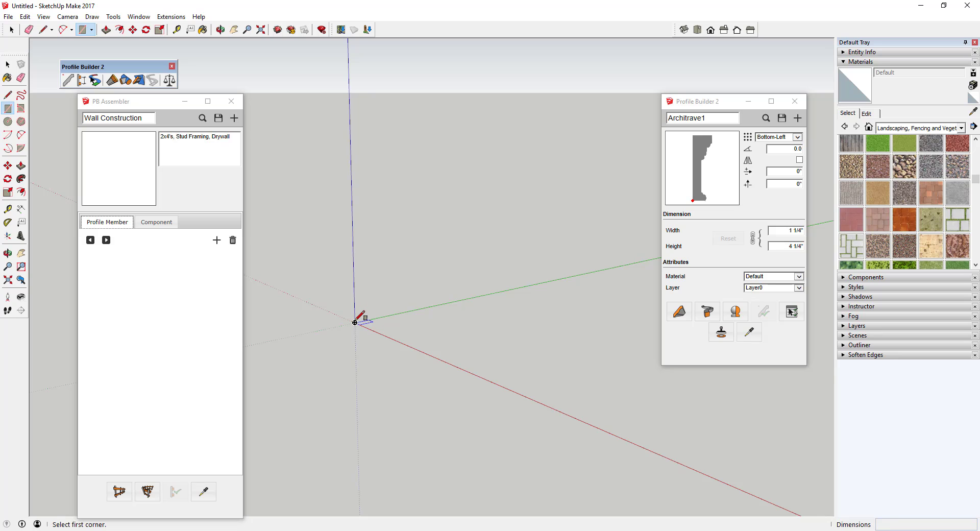
pyautogui.click(355, 322)
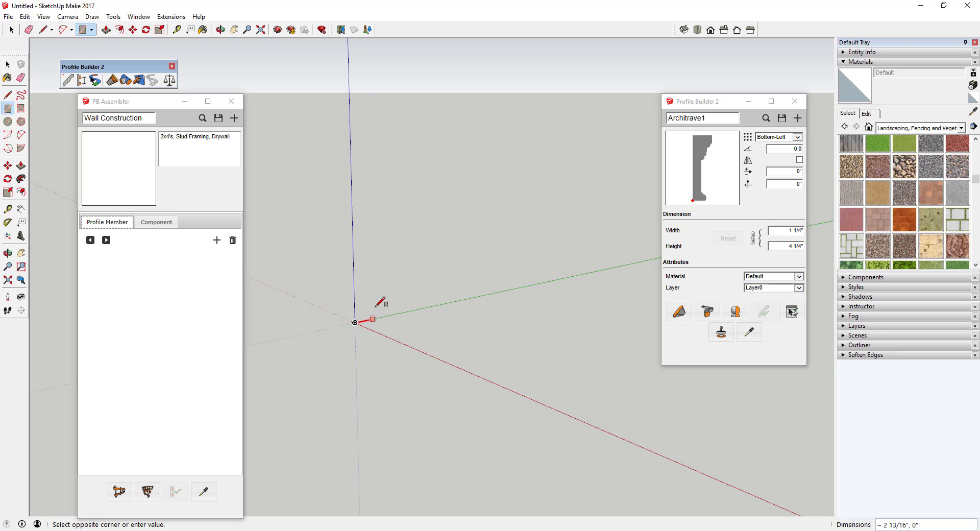
pyautogui.scroll(2, 384, 295)
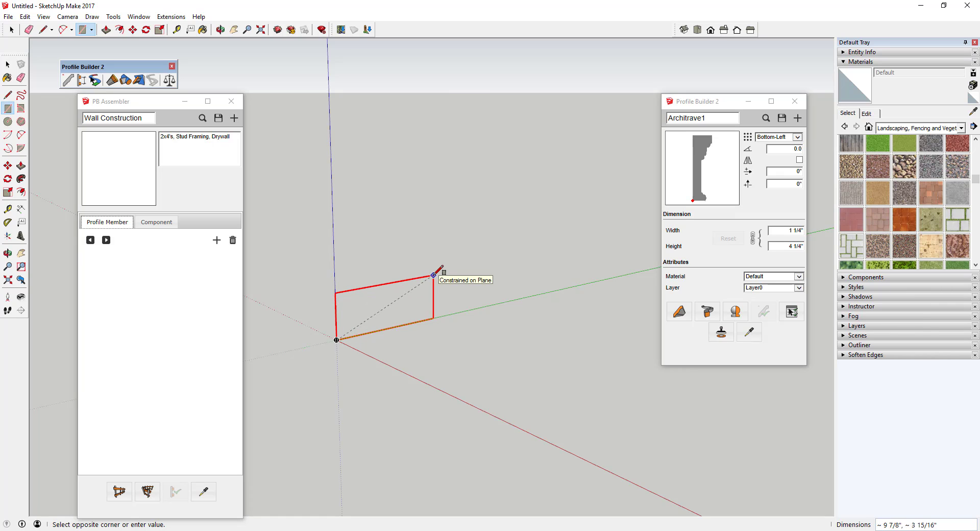
pyautogui.write('4,2')
pyautogui.press('Return')
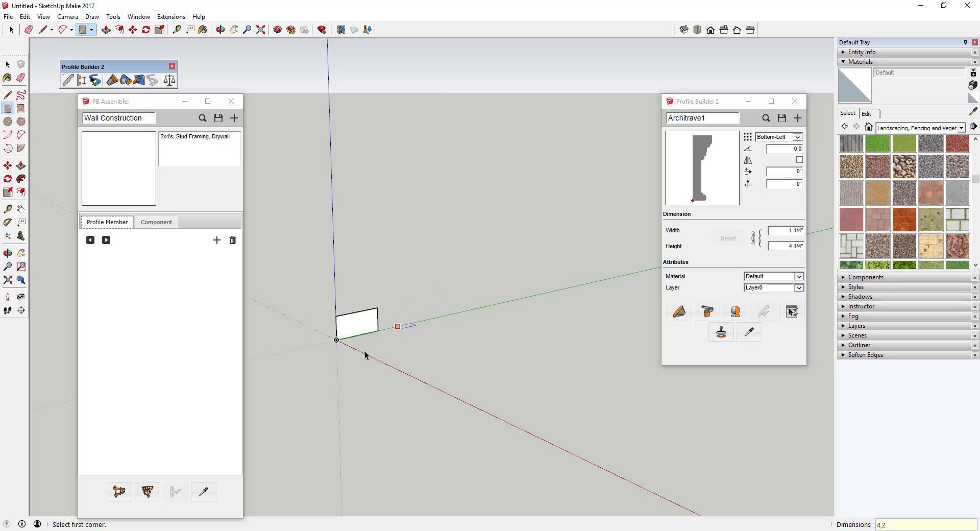
# Step: Create a new profile named 2 x 4 Plate from the rectangle's face and edges
pyautogui.press('space')
pyautogui.scroll(4, 359, 327)
pyautogui.click(350, 327)
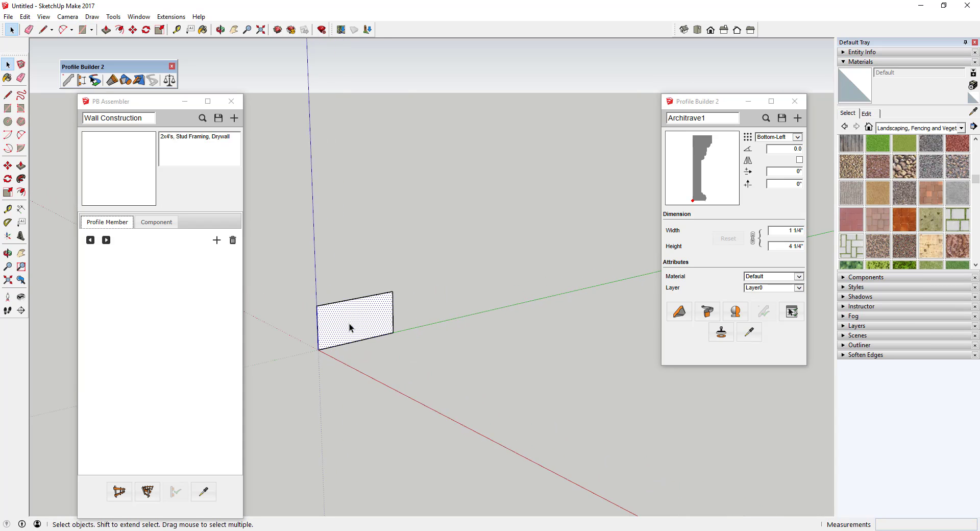
pyautogui.scroll(-1, 350, 327)
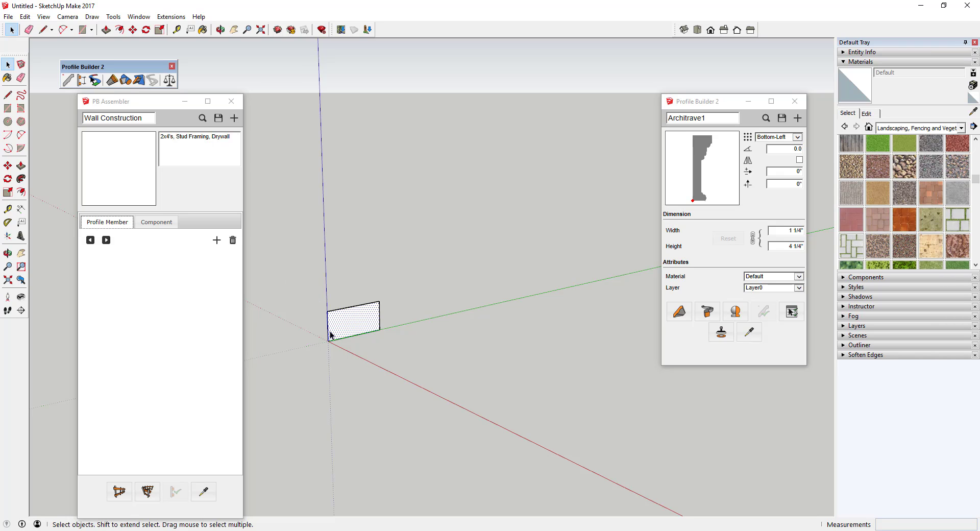
pyautogui.moveTo(276, 283); pyautogui.dragTo(433, 385)
pyautogui.click(797, 118)
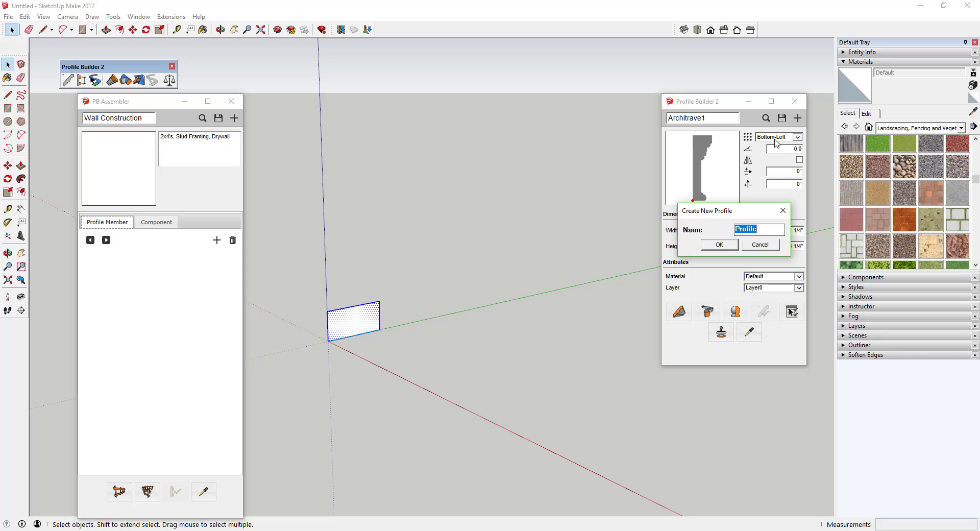
pyautogui.write('2 x 4 Plate')
pyautogui.press('Return')
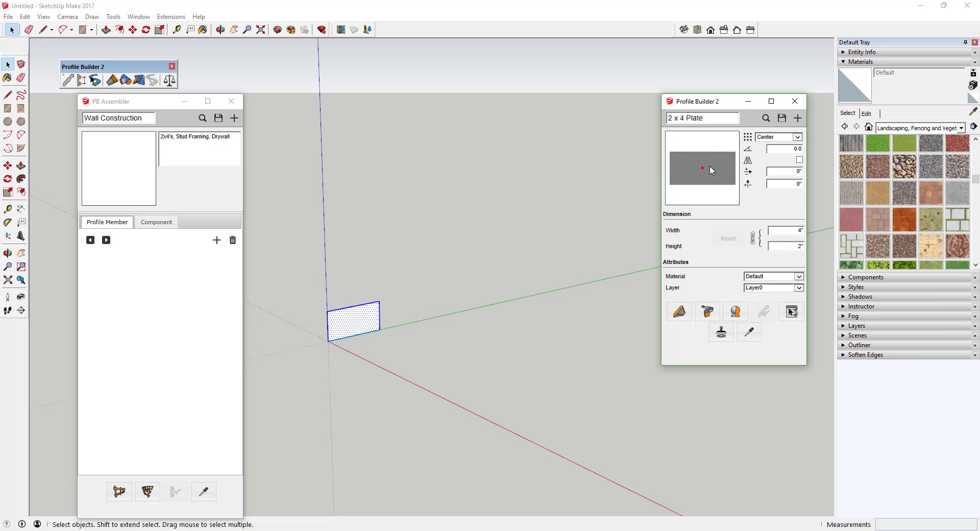
# Step: Try the Top-Left and Bottom-Left placement points for the 2 x 4 Plate profile and preview building a member
pyautogui.click(773, 137)
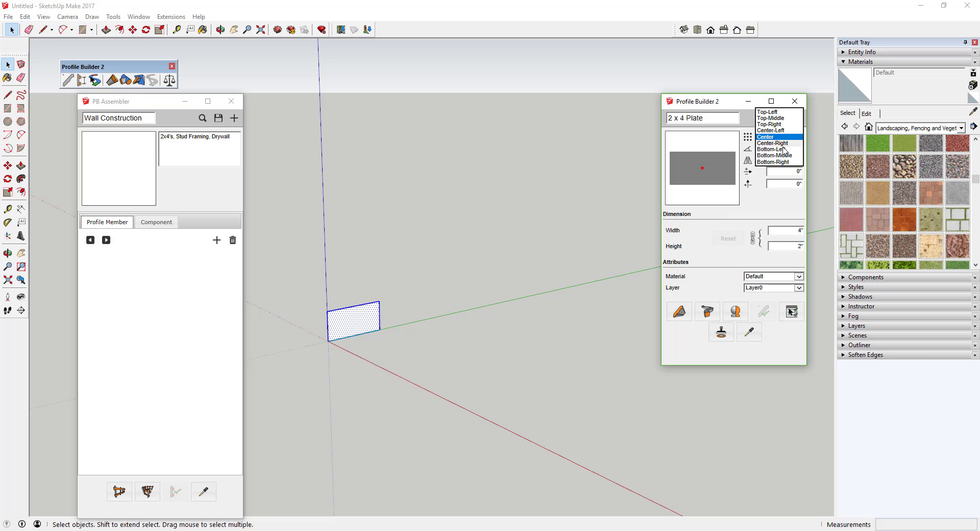
pyautogui.click(767, 111)
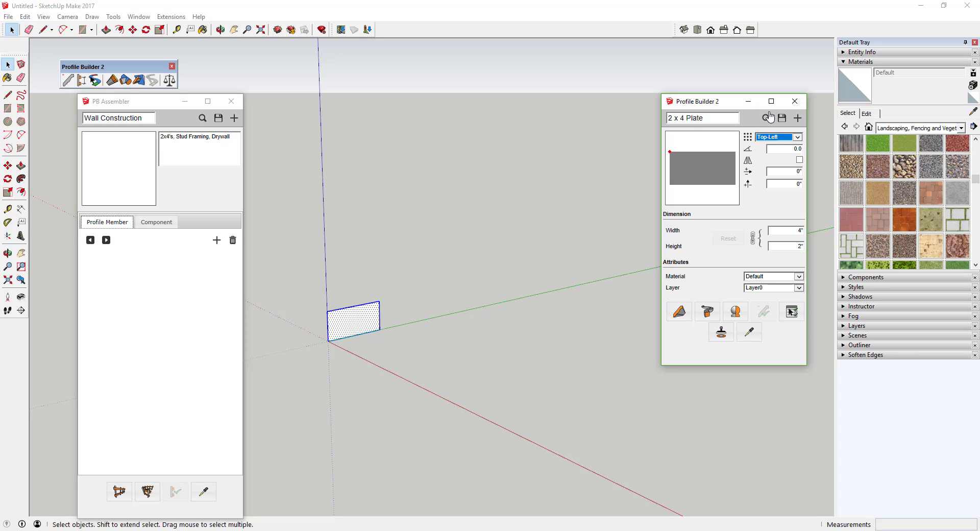
pyautogui.click(768, 138)
pyautogui.click(770, 174)
pyautogui.click(679, 312)
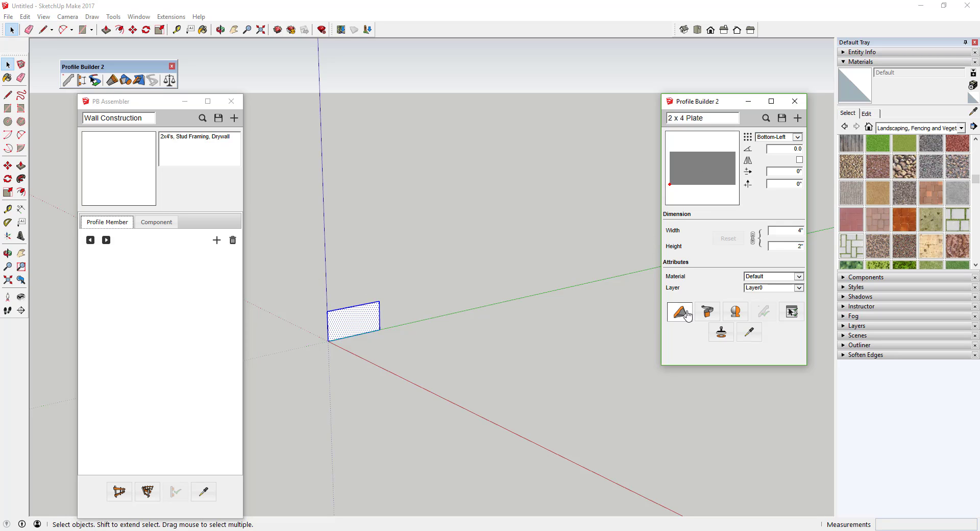
pyautogui.click(460, 310)
pyautogui.press('Escape')
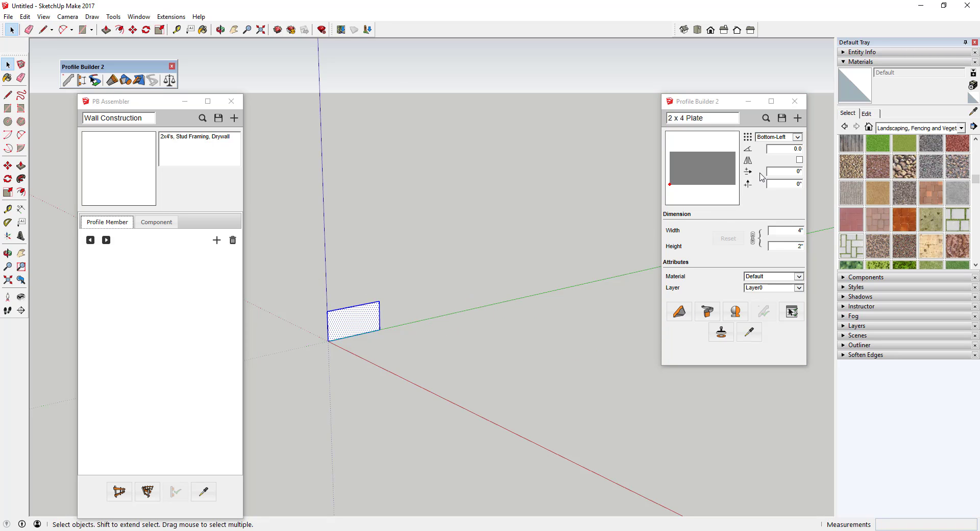
# Step: Set the 2 x 4 Plate profile's placement point to Bottom-Right and build a short test member starting on the green axis
pyautogui.click(775, 137)
pyautogui.click(773, 149)
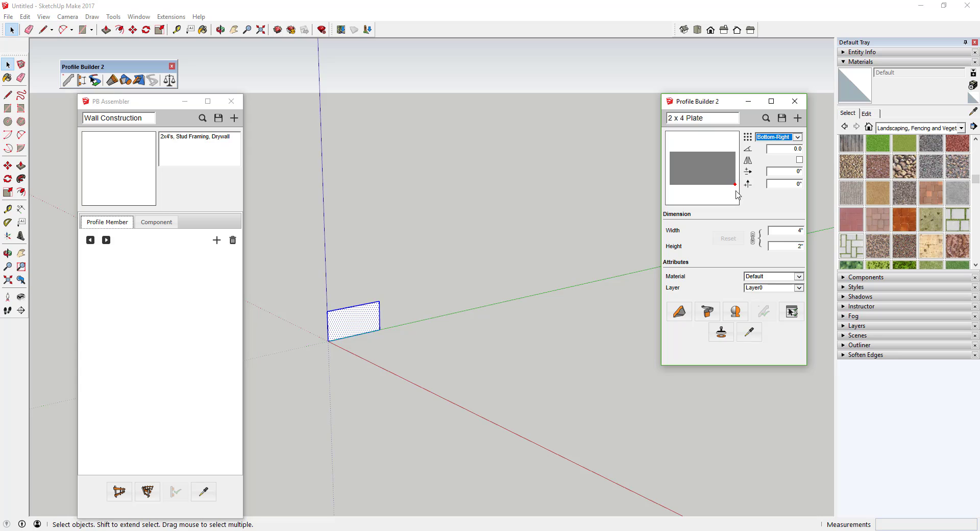
pyautogui.click(679, 311)
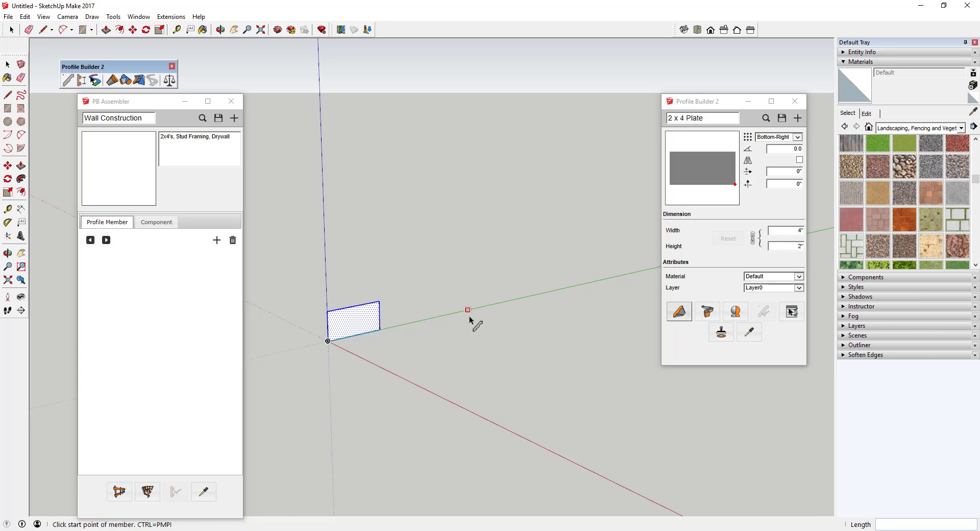
pyautogui.click(467, 310)
pyautogui.click(594, 353)
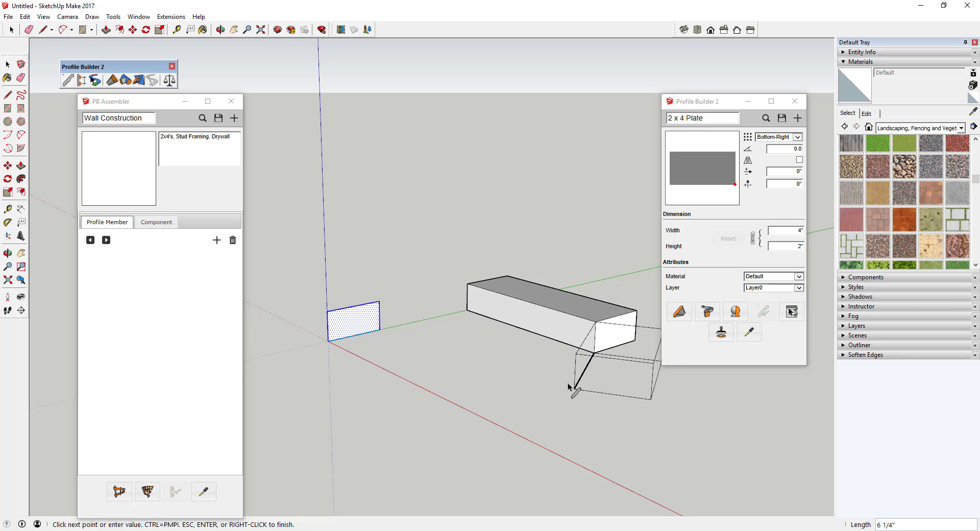
pyautogui.press('space')
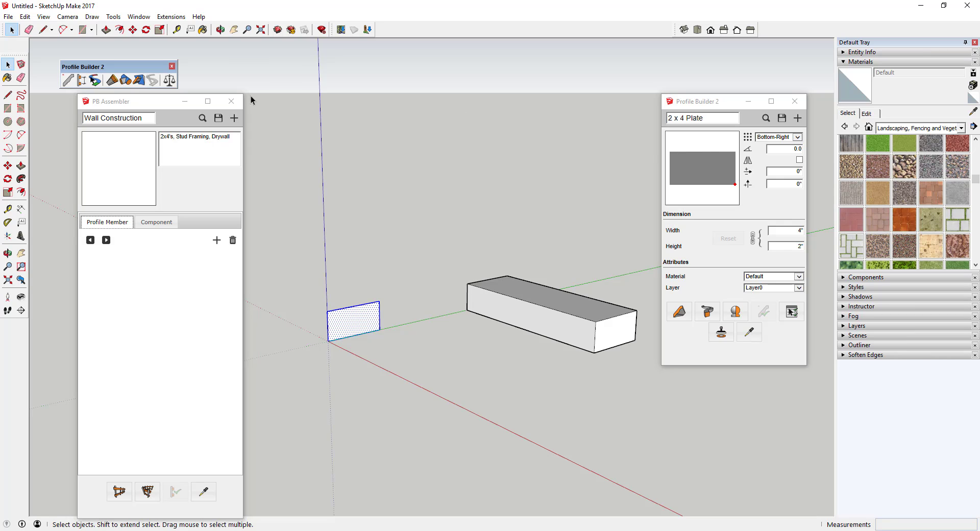
# Step: Delete the test plate member from the model
pyautogui.click(108, 103)
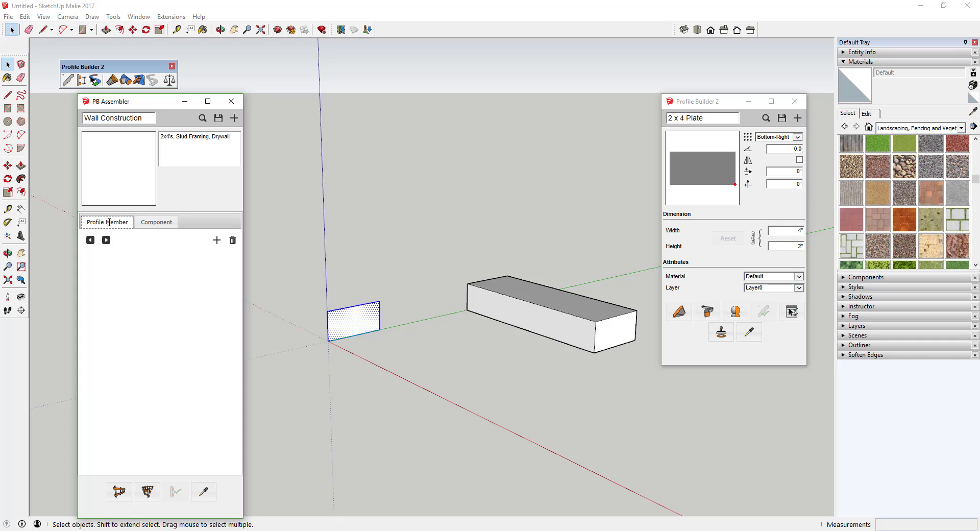
pyautogui.click(588, 338)
pyautogui.press('Delete')
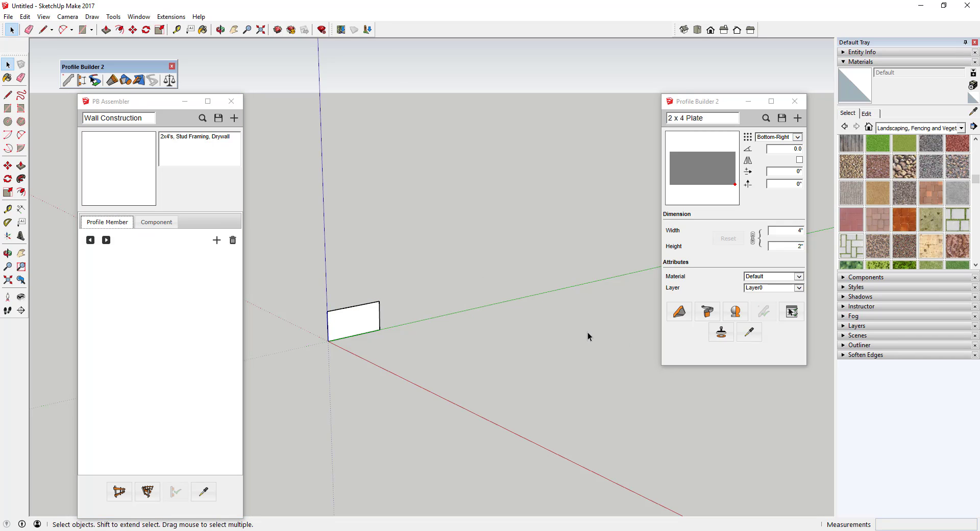
# Step: Add a profile member to the Wall Construction assembly and check its profile settings without changing them
pyautogui.click(216, 240)
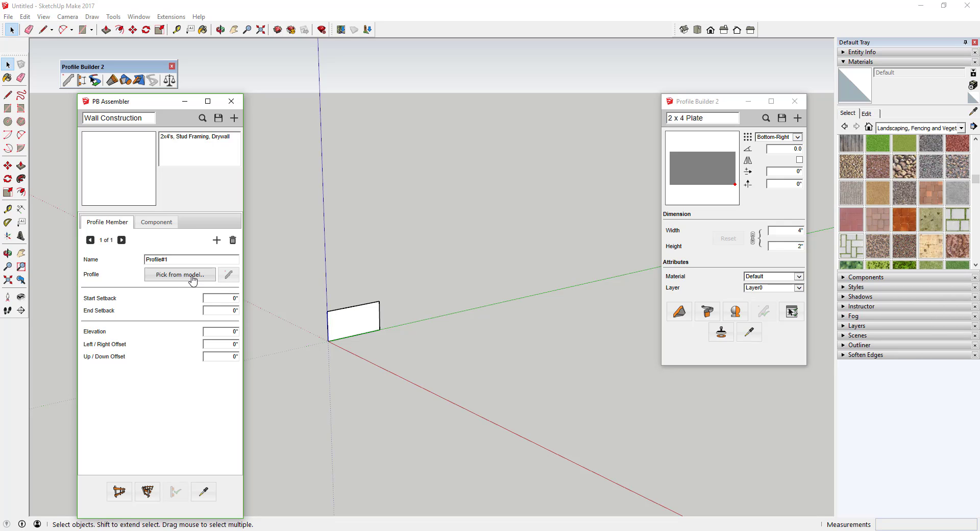
pyautogui.click(229, 275)
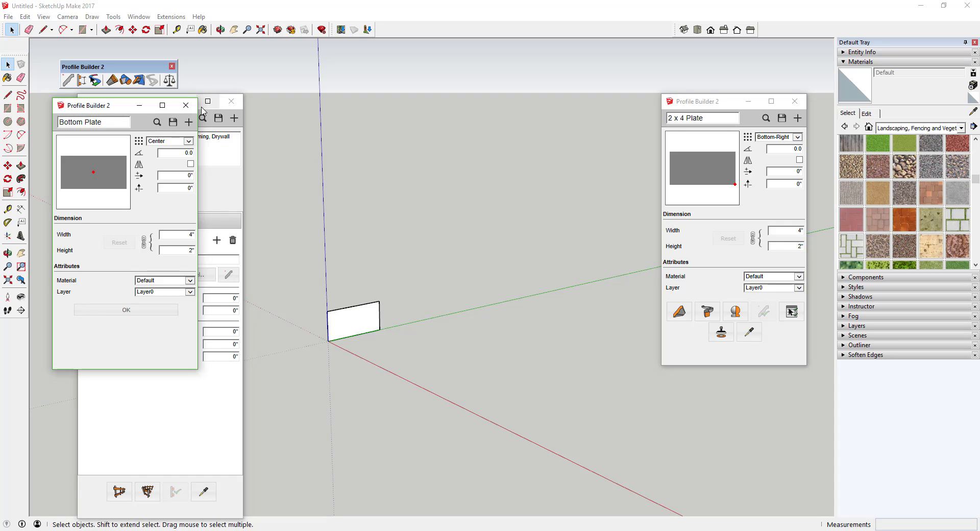
pyautogui.click(186, 105)
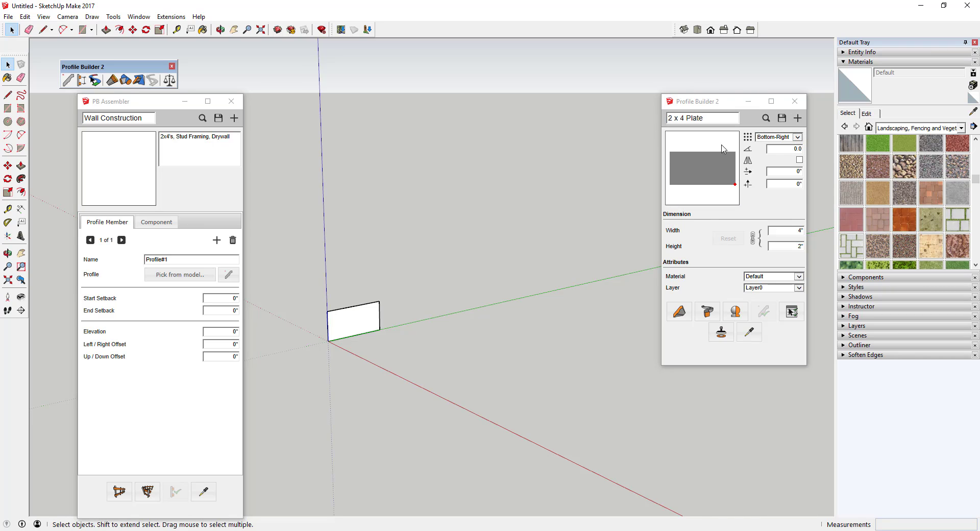
# Step: Save the profile as 2 x 4 Plate in the 08 Wall with Profile Builder folder under Plugin Tutorials
pyautogui.click(781, 118)
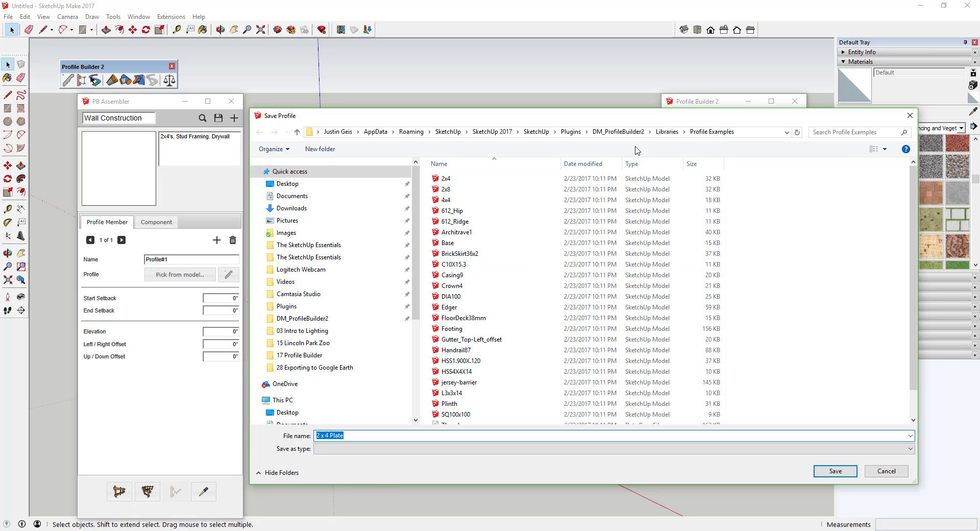
pyautogui.click(335, 357)
pyautogui.click(494, 132)
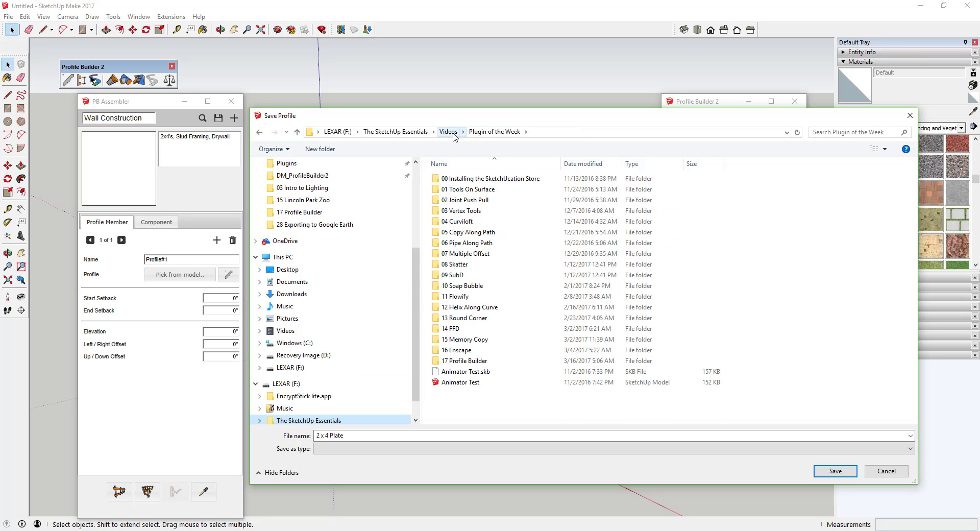
pyautogui.click(452, 132)
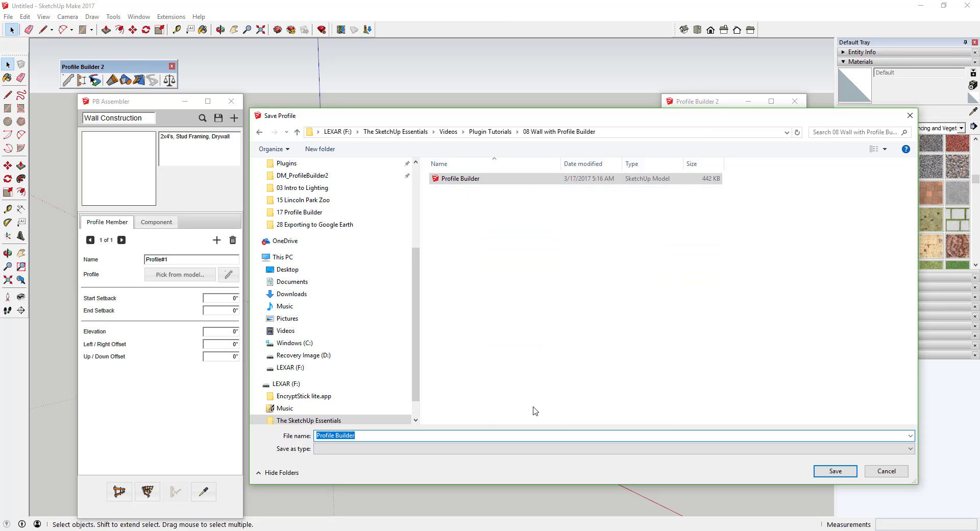
pyautogui.write('B')
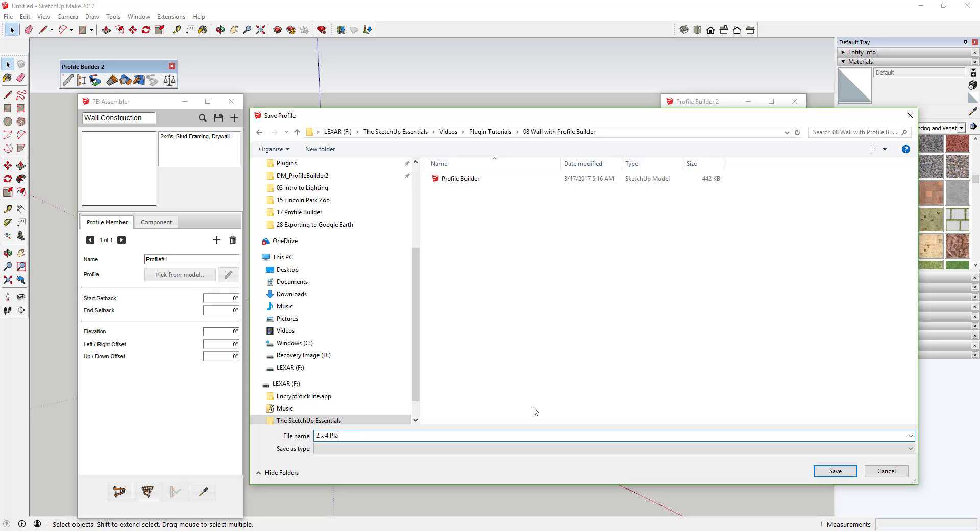
pyautogui.press('Return')
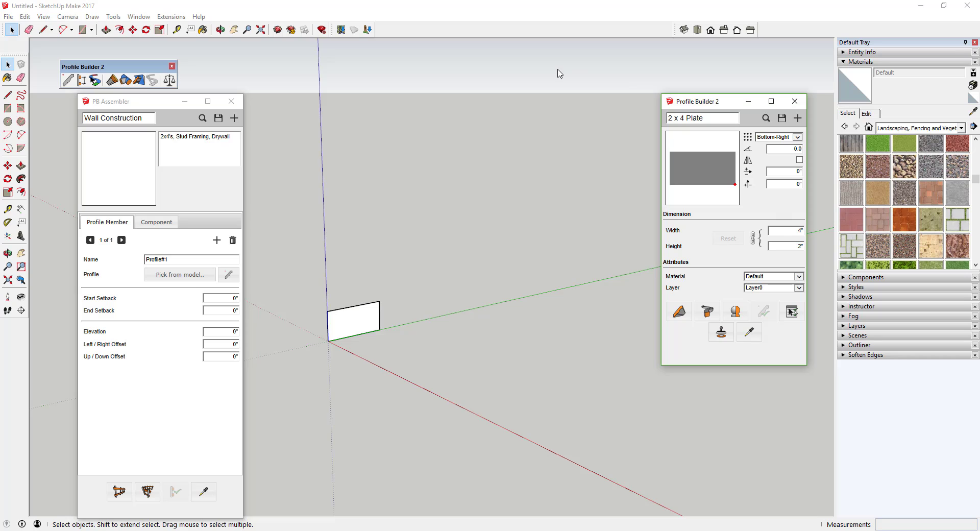
pyautogui.press('Return')
# Step: Load the saved 2 x 4 Plate profile from Plugin Tutorials/08 Wall with Profile Builder into the assembly's first profile member
pyautogui.click(227, 277)
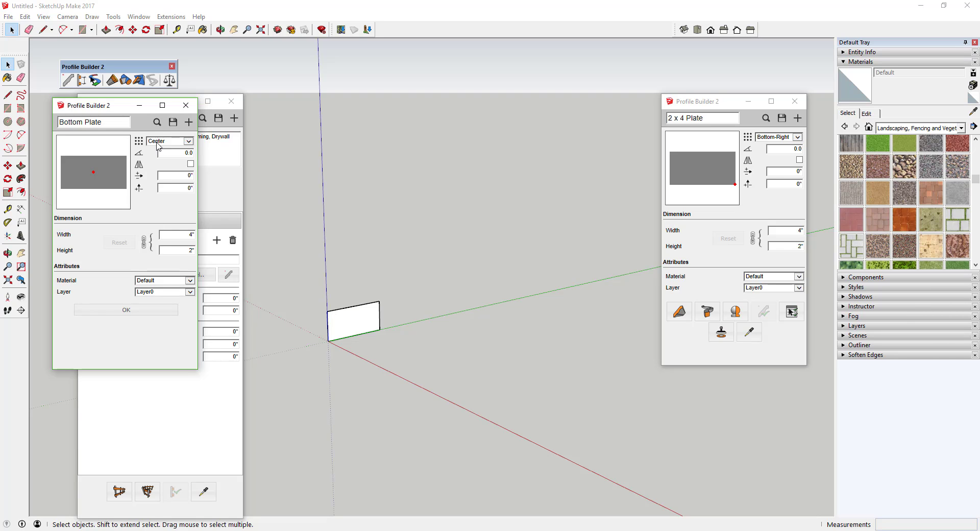
pyautogui.click(157, 122)
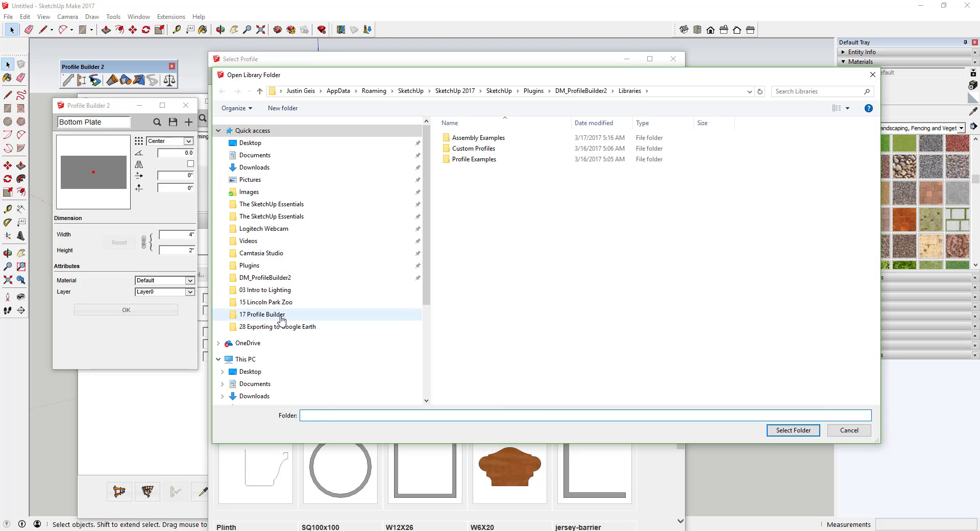
pyautogui.click(477, 194)
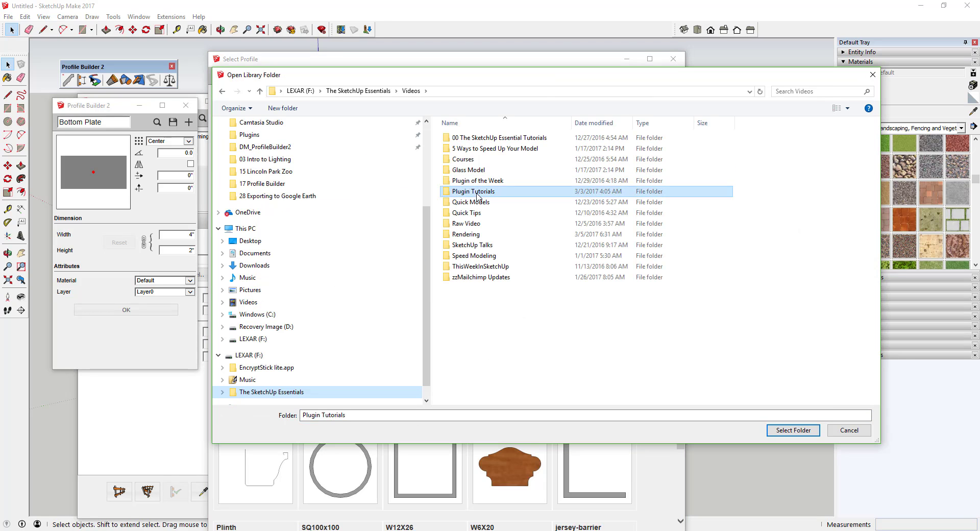
pyautogui.doubleClick(477, 194)
pyautogui.doubleClick(479, 214)
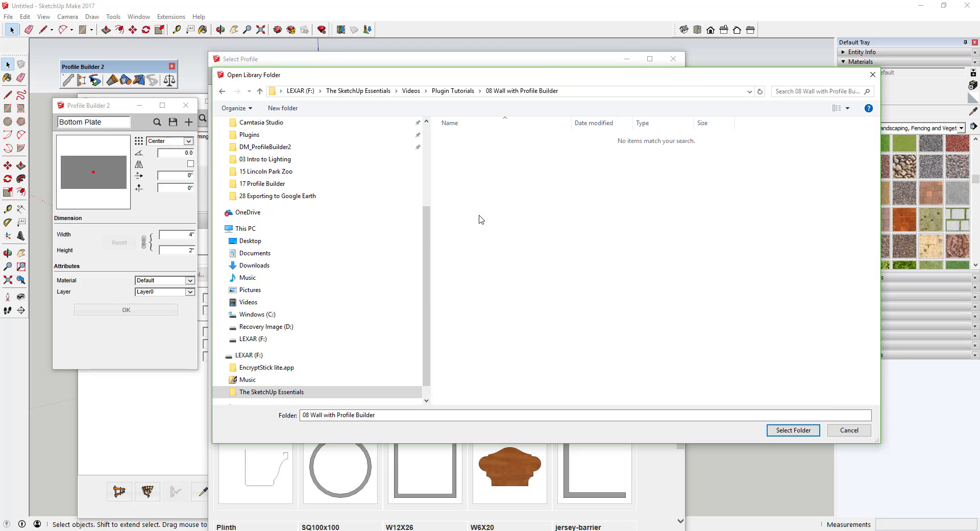
pyautogui.click(790, 429)
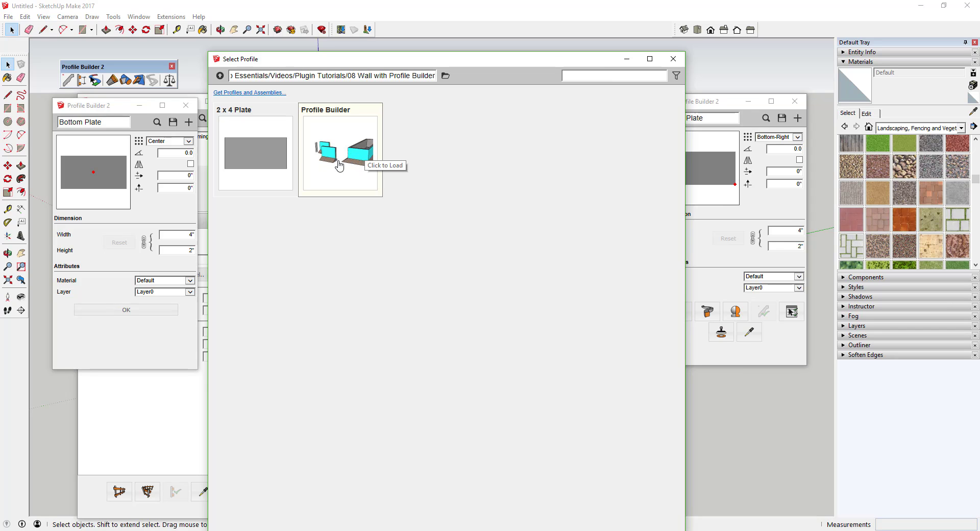
pyautogui.click(262, 166)
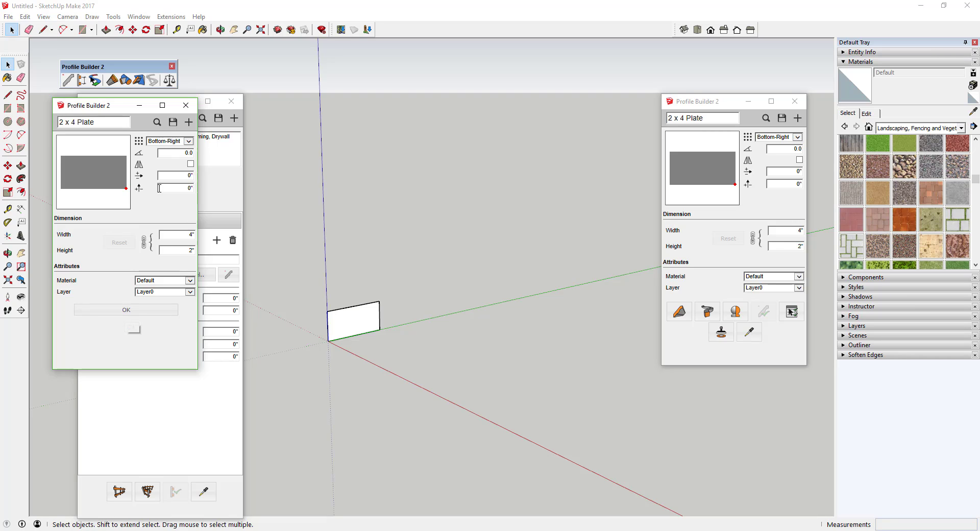
pyautogui.click(128, 310)
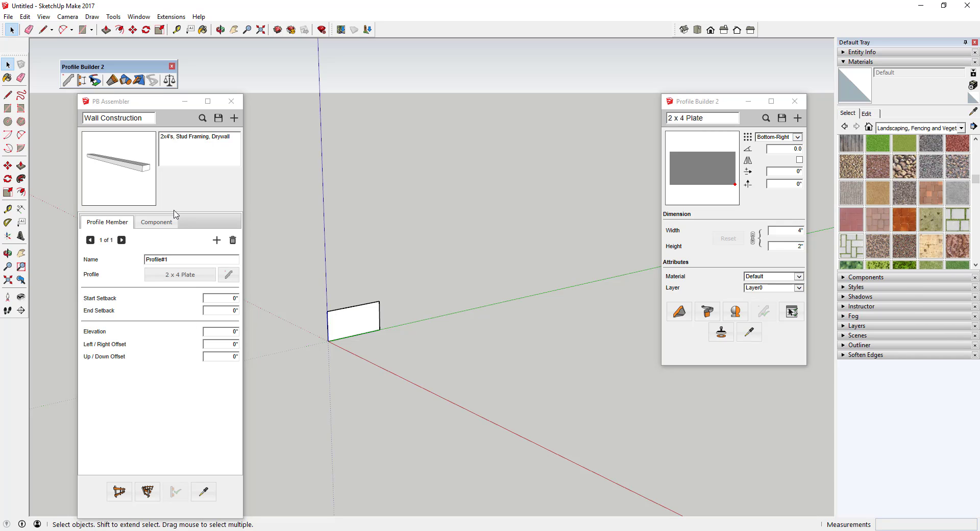
# Step: Build a straight test segment of the Wall Construction assembly starting on the green axis, about 1' 7 3/4" long
pyautogui.click(119, 492)
pyautogui.click(435, 318)
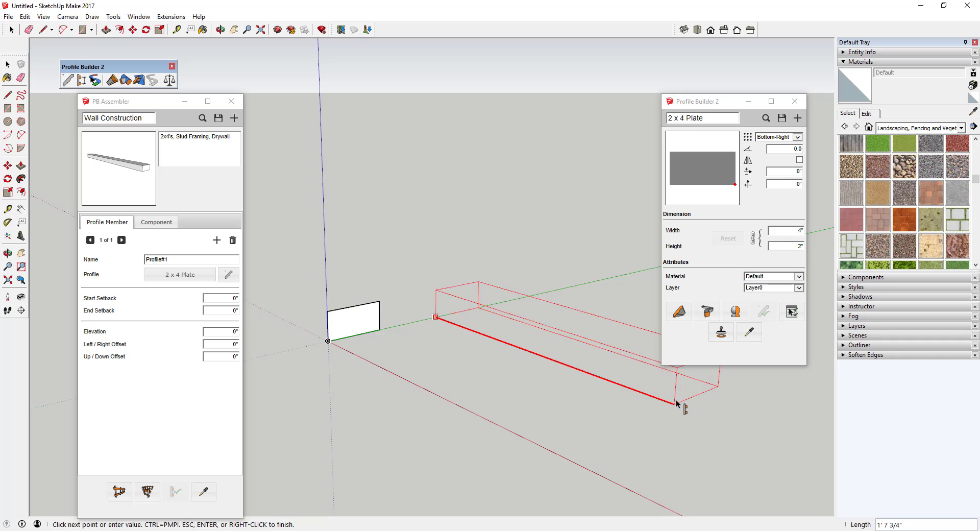
pyautogui.click(678, 403)
pyautogui.scroll(-3, 505, 335)
pyautogui.scroll(3, 646, 349)
pyautogui.press('space')
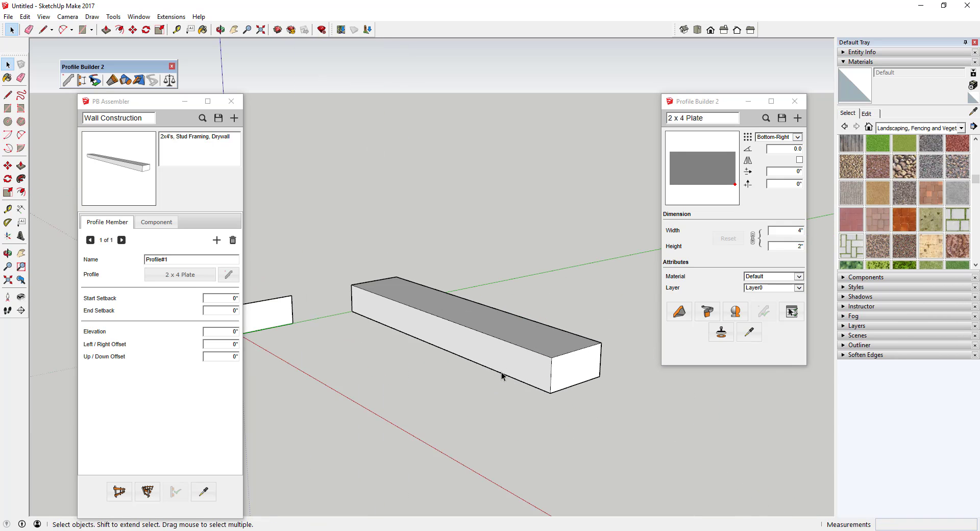
# Step: Undo the test segment of the Wall Construction assembly
pyautogui.hotkey('ctrl', 'z')
pyautogui.scroll(-4, 462, 312)
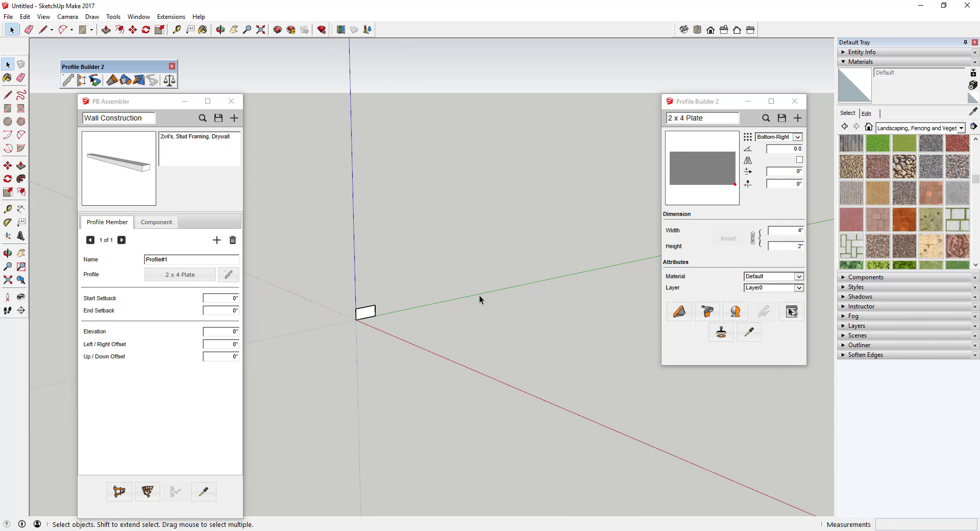
pyautogui.scroll(3, 481, 295)
pyautogui.scroll(-2, 430, 303)
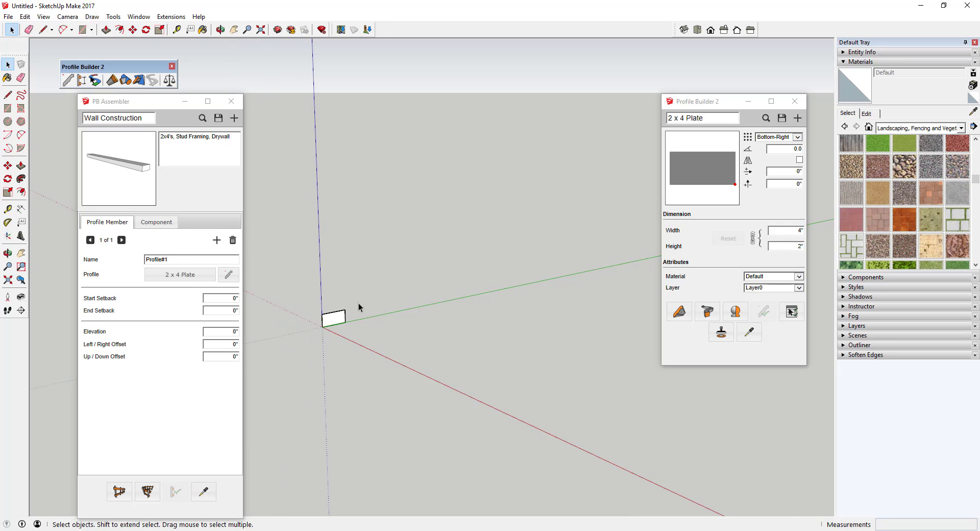
pyautogui.scroll(-2, 359, 306)
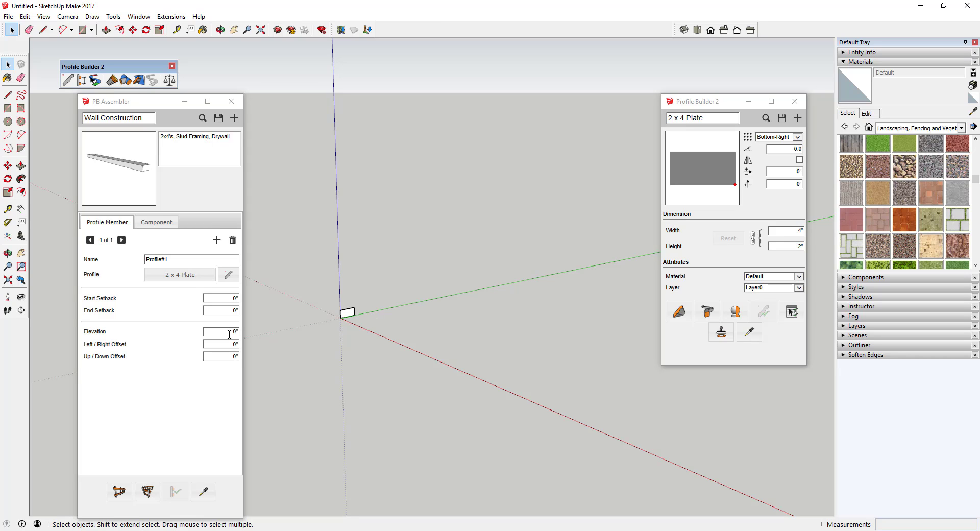
# Step: Add a second profile member using the 2 x 4 Plate profile and set its elevation to 8' 4"
pyautogui.click(217, 240)
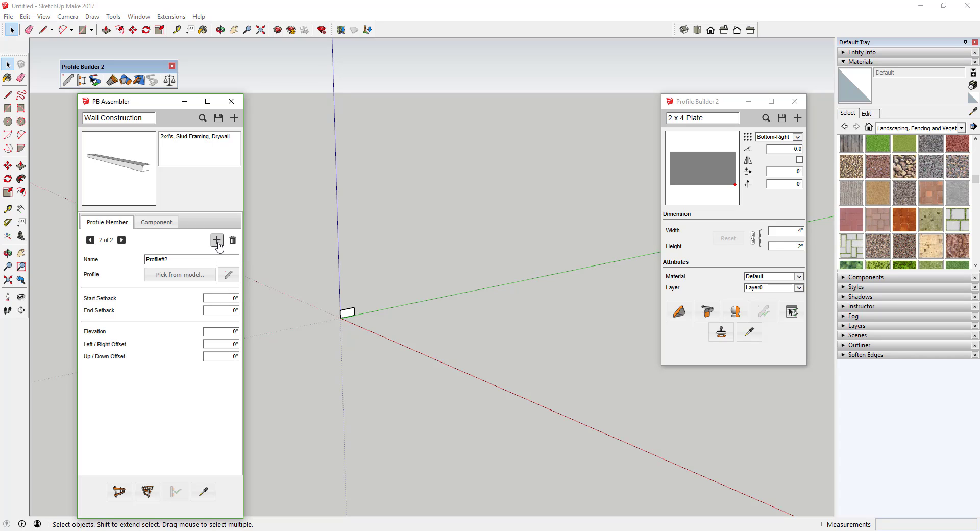
pyautogui.click(228, 274)
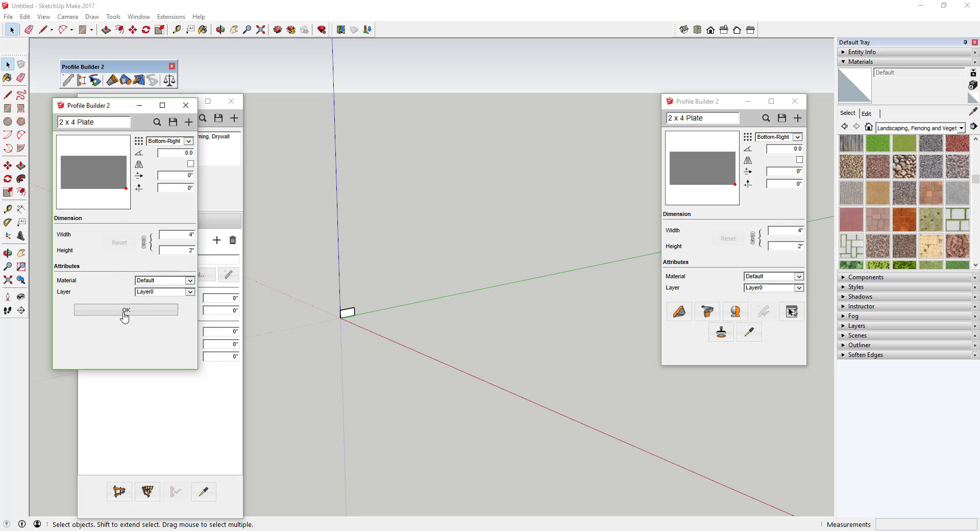
pyautogui.click(126, 311)
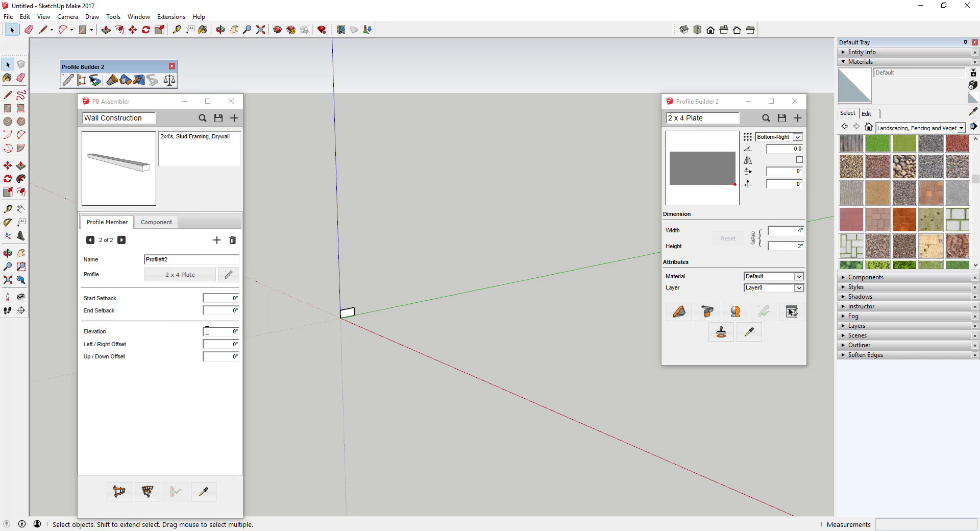
pyautogui.click(234, 332)
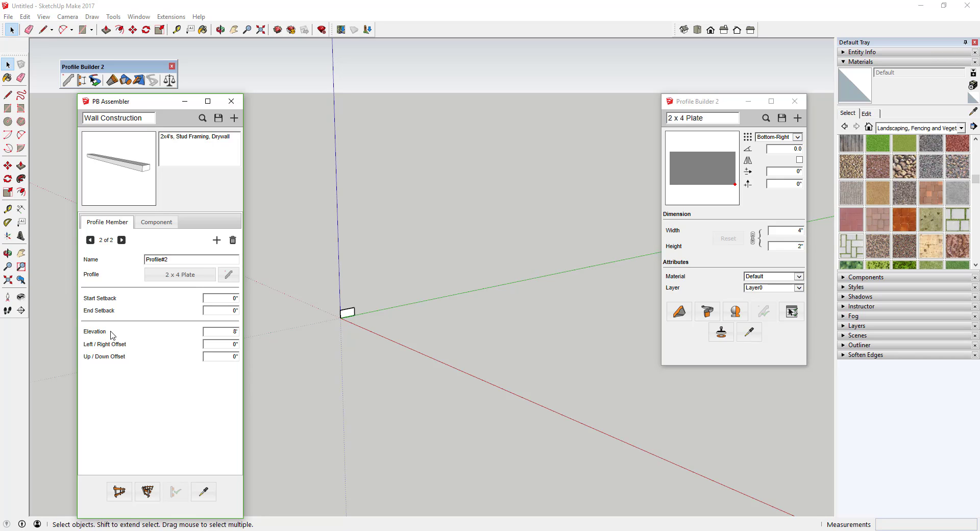
pyautogui.click(218, 343)
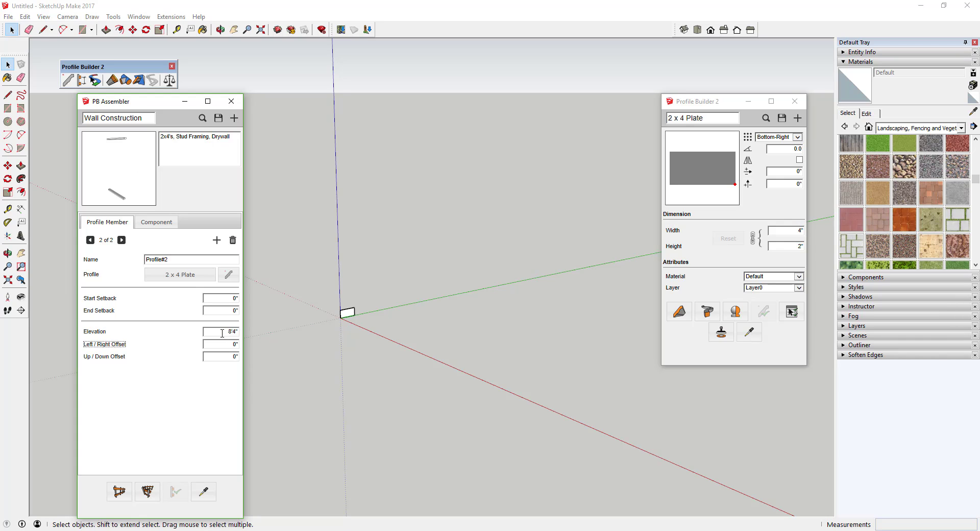
pyautogui.click(123, 199)
# Step: Name the first profile member Bottom Plate and the second one Top Plate
pyautogui.click(90, 240)
pyautogui.click(181, 260)
pyautogui.write('Bottom Plate')
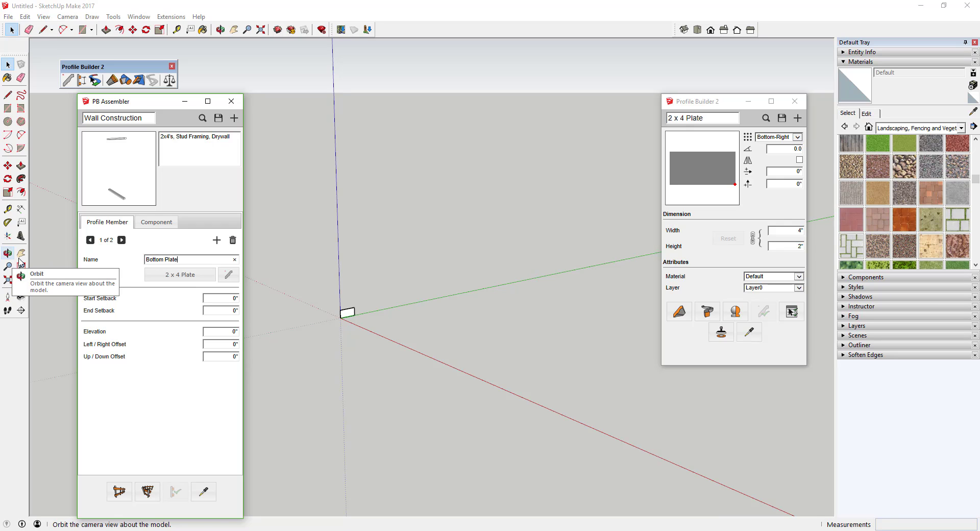
pyautogui.click(122, 240)
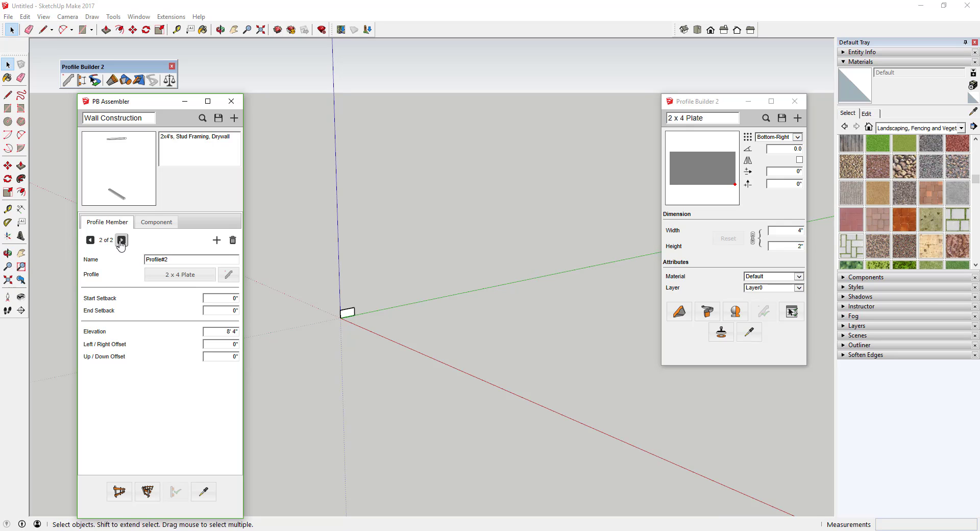
pyautogui.click(184, 262)
pyautogui.write('Top Plate')
pyautogui.click(89, 240)
pyautogui.click(121, 240)
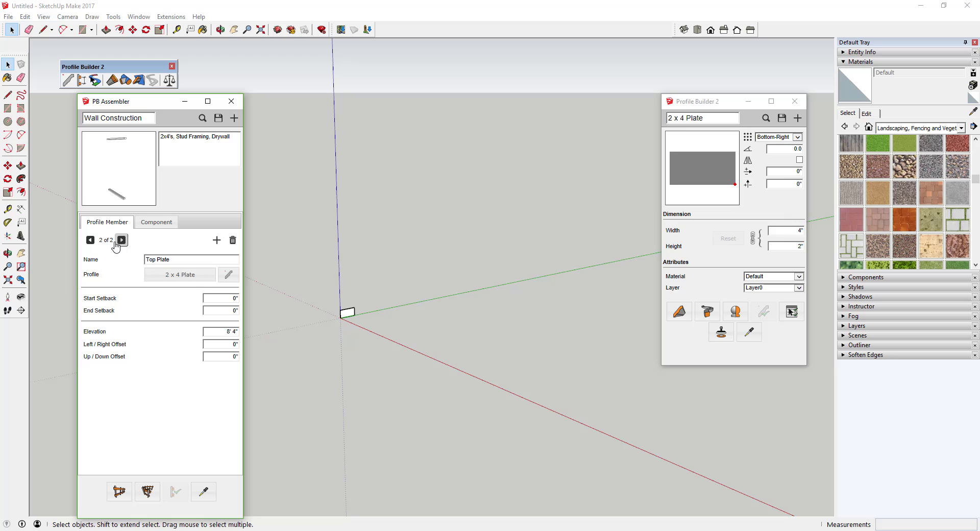
pyautogui.click(89, 240)
# Step: Build a straight segment of the two-plate assembly starting on the green axis and running roughly along the red direction
pyautogui.click(119, 492)
pyautogui.click(415, 302)
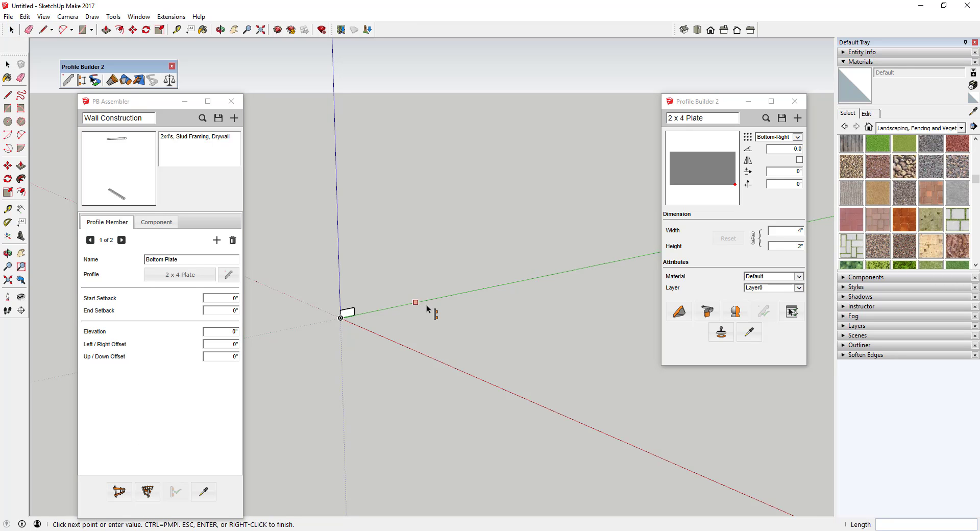
pyautogui.click(665, 391)
pyautogui.press('Return')
pyautogui.moveTo(665, 394); pyautogui.dragTo(438, 307, button='middle')
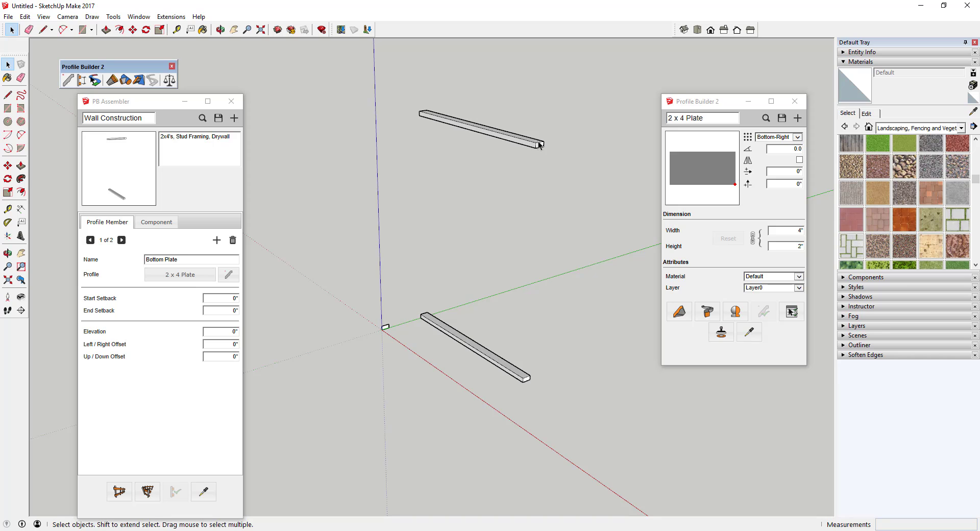
# Step: Try to build a multi-segment run of the assembly with several corners behind the first segment
pyautogui.click(680, 311)
pyautogui.click(701, 378)
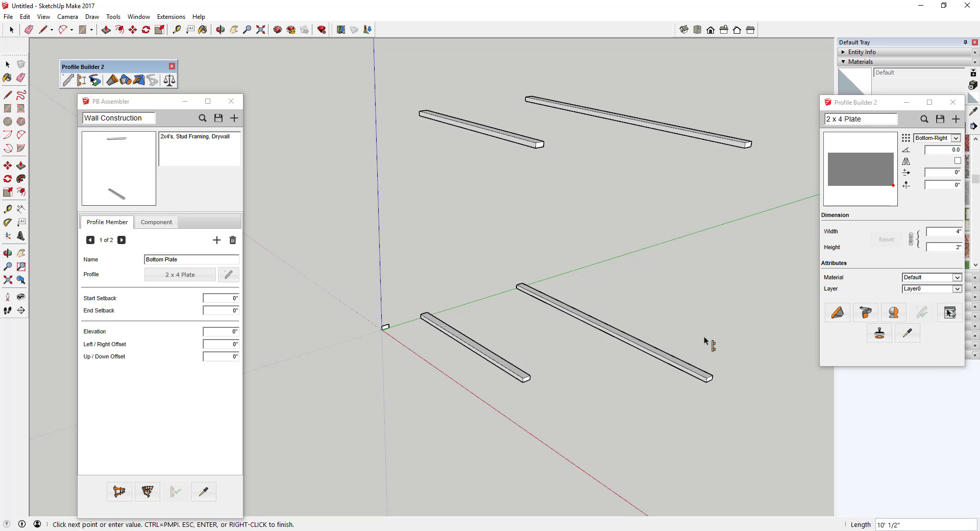
pyautogui.click(690, 233)
pyautogui.click(405, 223)
pyautogui.click(450, 245)
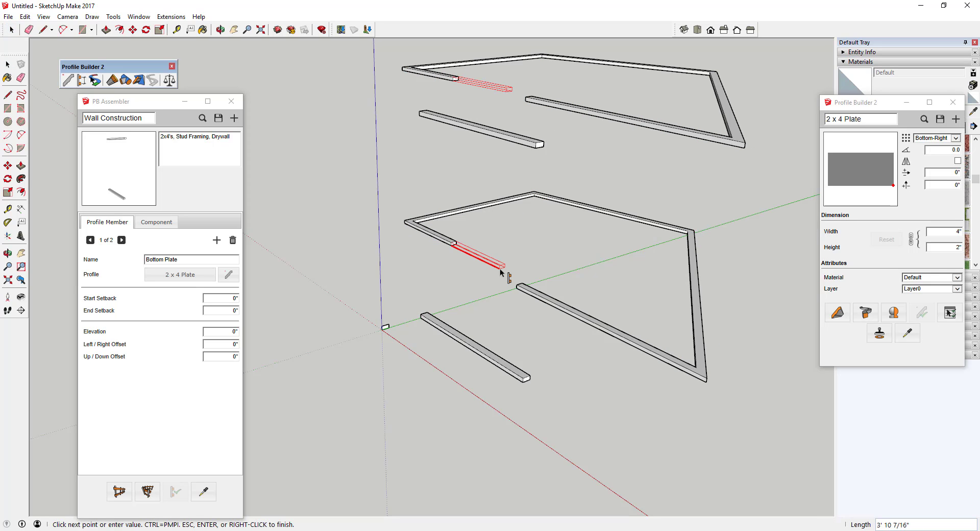
pyautogui.press('Escape')
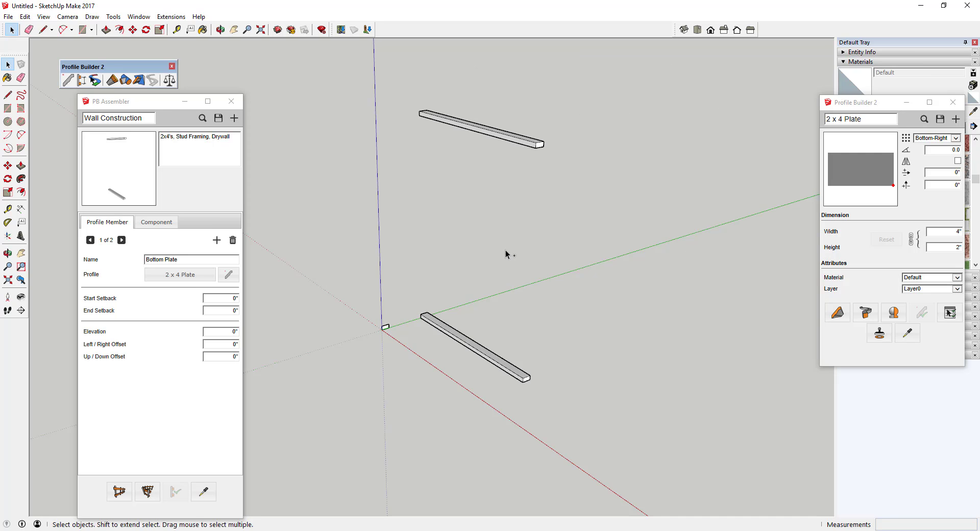
# Step: Select the built assembly segment and add a third profile member using the 2 x 4 Plate profile
pyautogui.moveTo(505, 250); pyautogui.dragTo(541, 274, button='middle')
pyautogui.scroll(2, 518, 93)
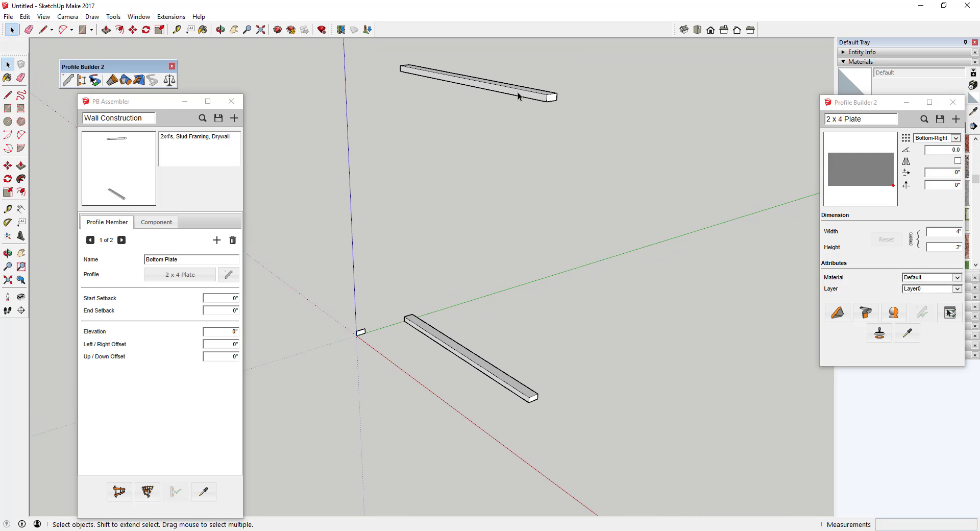
pyautogui.click(518, 92)
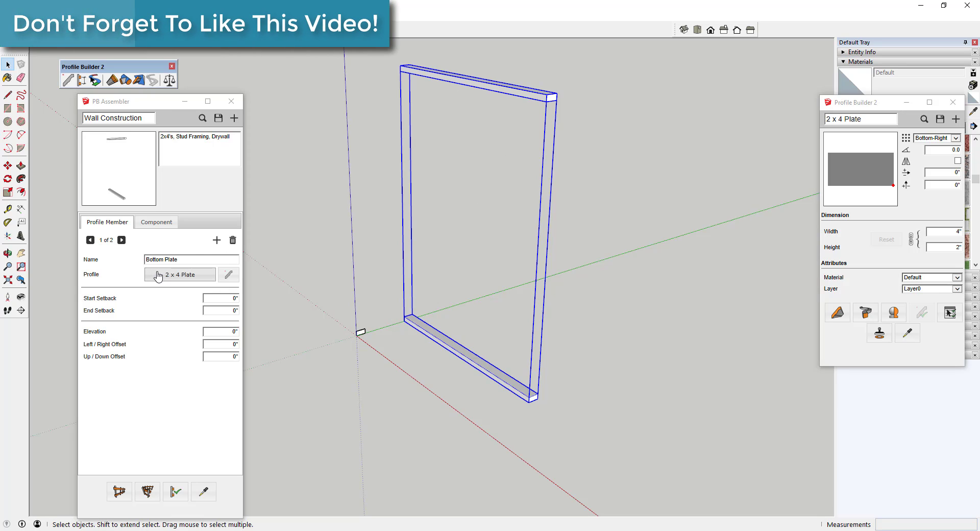
pyautogui.click(216, 240)
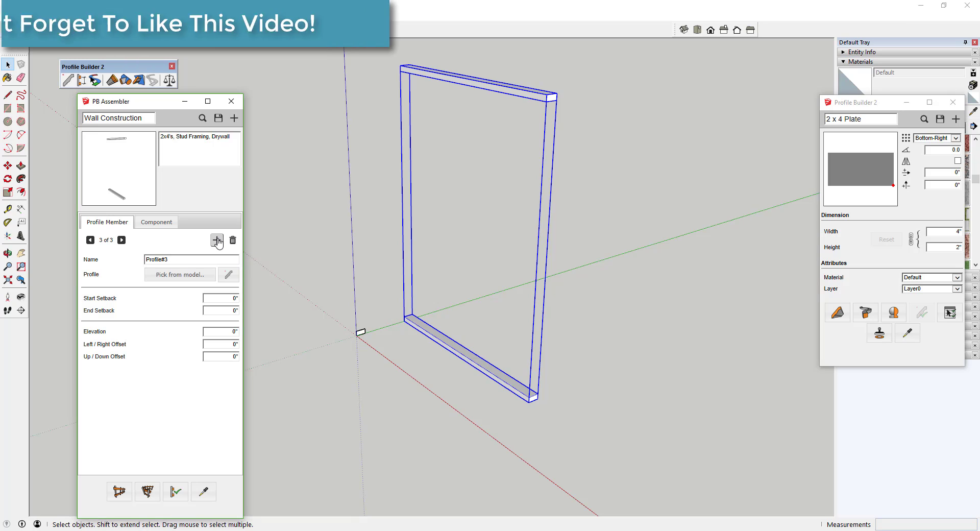
pyautogui.click(228, 274)
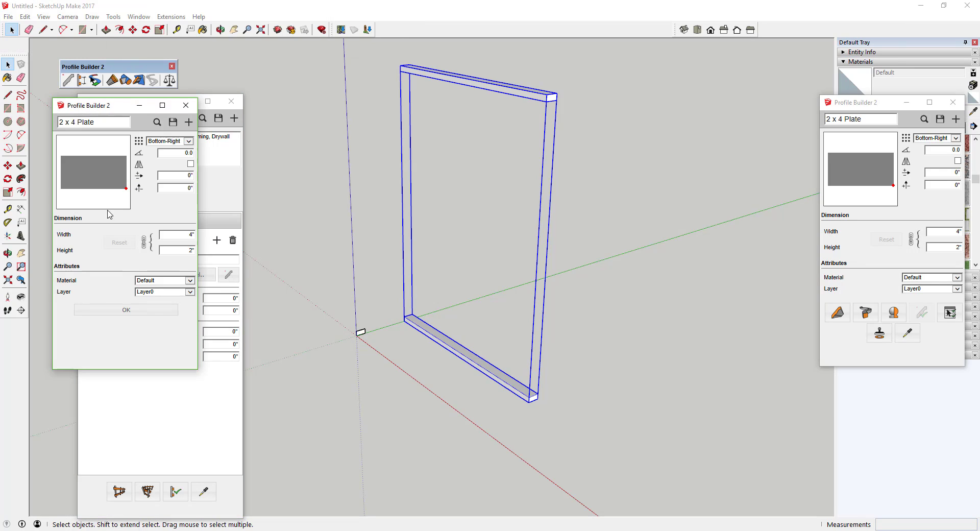
pyautogui.click(123, 311)
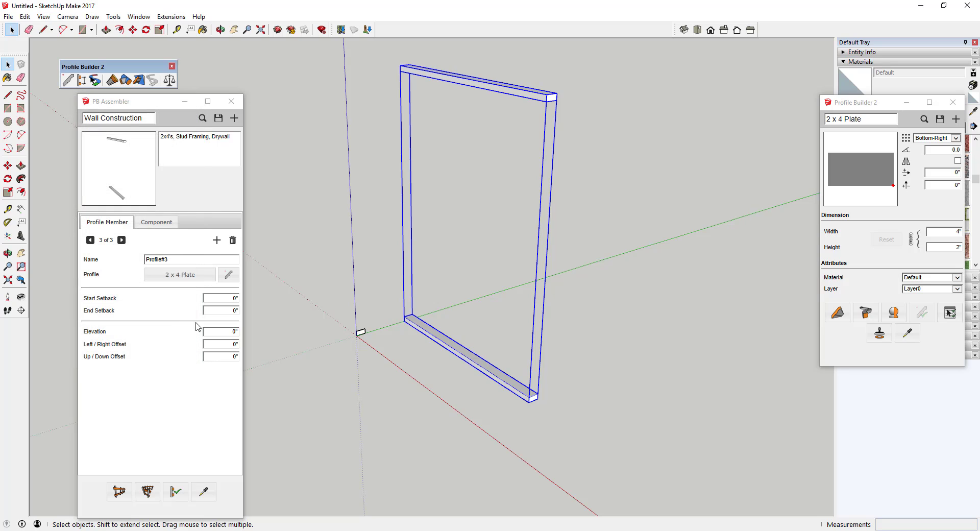
# Step: Set the third profile member's elevation to 8' 6" and apply the updated assembly to the selected segment
pyautogui.click(233, 332)
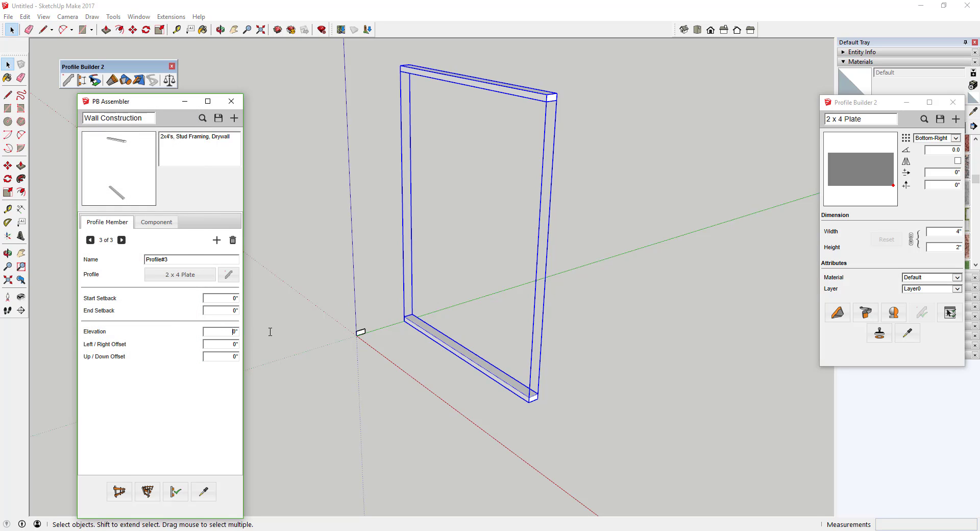
pyautogui.write("8'6")
pyautogui.press('Tab')
pyautogui.click(228, 349)
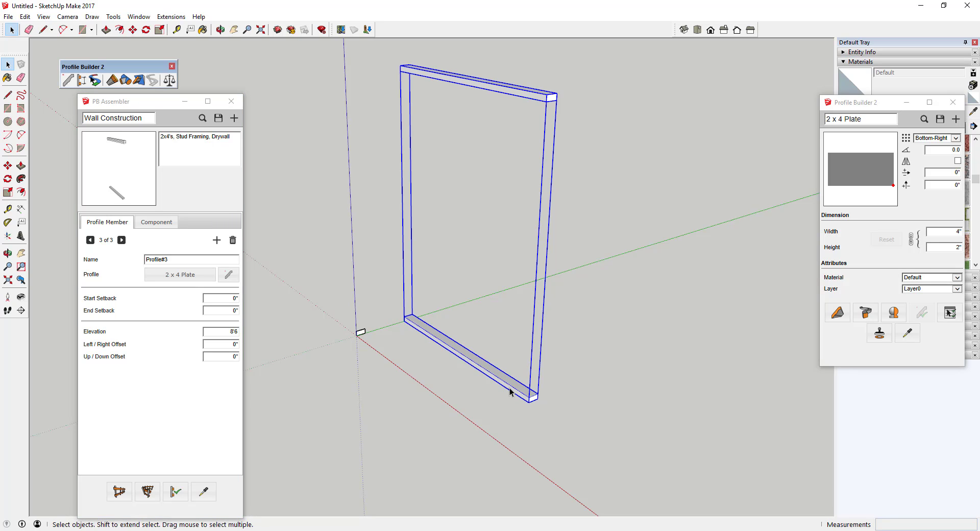
pyautogui.click(175, 492)
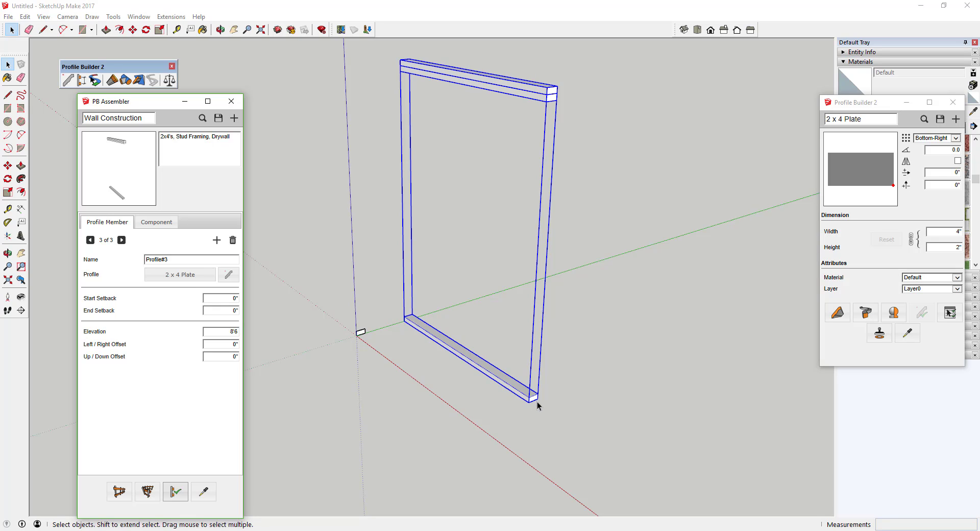
# Step: Name the third profile member Top Plate #2
pyautogui.click(90, 240)
pyautogui.click(90, 240)
pyautogui.click(122, 239)
pyautogui.click(121, 240)
pyautogui.click(96, 258)
pyautogui.write('Top Plate #2')
pyautogui.press('Tab')
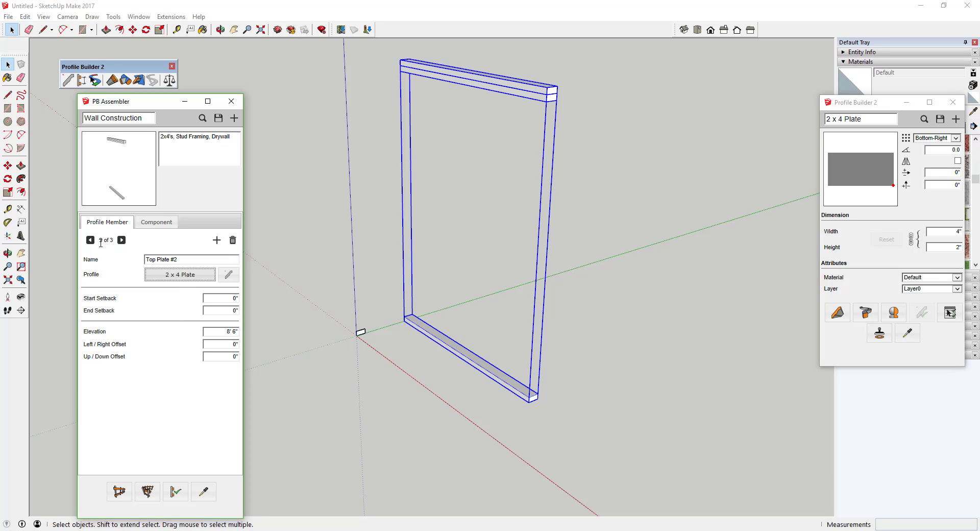
pyautogui.click(90, 241)
pyautogui.click(122, 241)
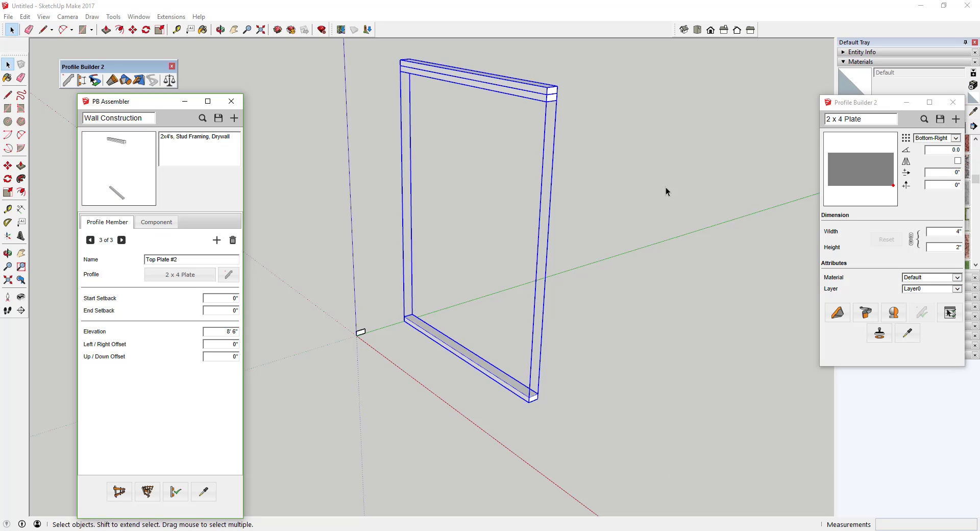
# Step: Show the component settings of the Wall Construction assembly
pyautogui.click(156, 222)
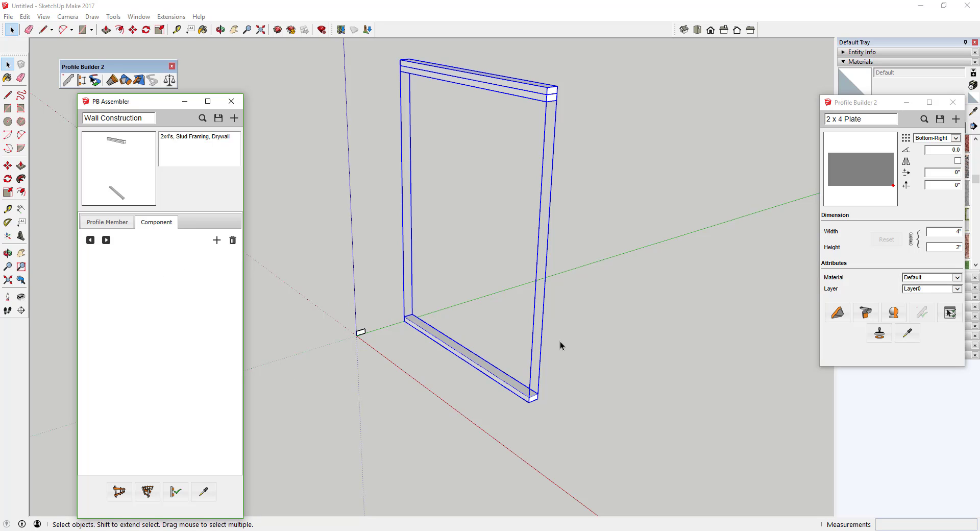
pyautogui.click(537, 323)
pyautogui.scroll(1, 511, 302)
pyautogui.scroll(1, 511, 304)
pyautogui.press('r')
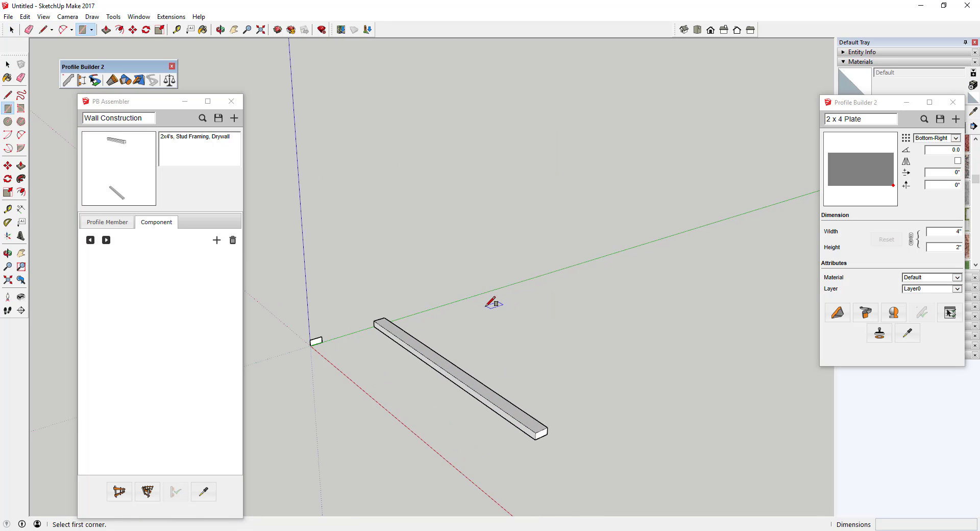
pyautogui.click(482, 293)
pyautogui.scroll(2, 531, 289)
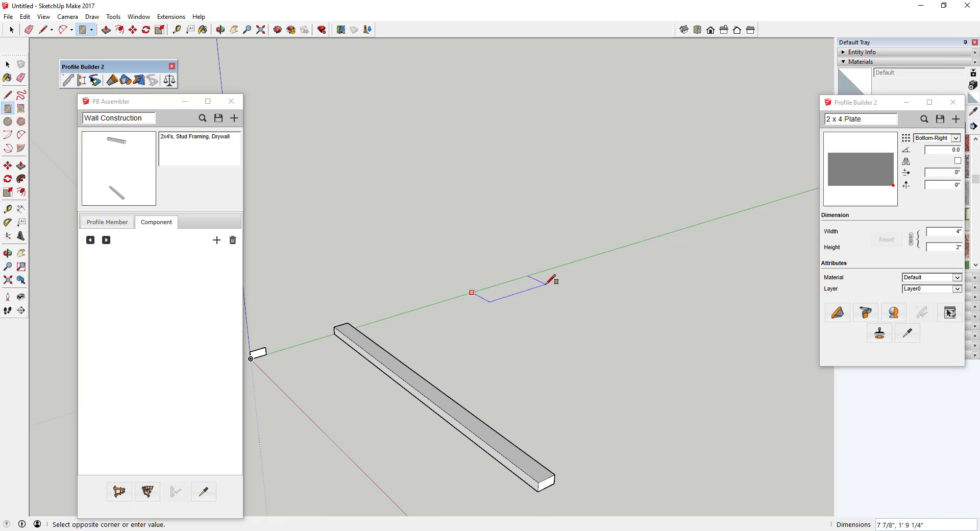
pyautogui.write('2,4')
pyautogui.press('Return')
pyautogui.press('space')
pyautogui.scroll(4, 476, 292)
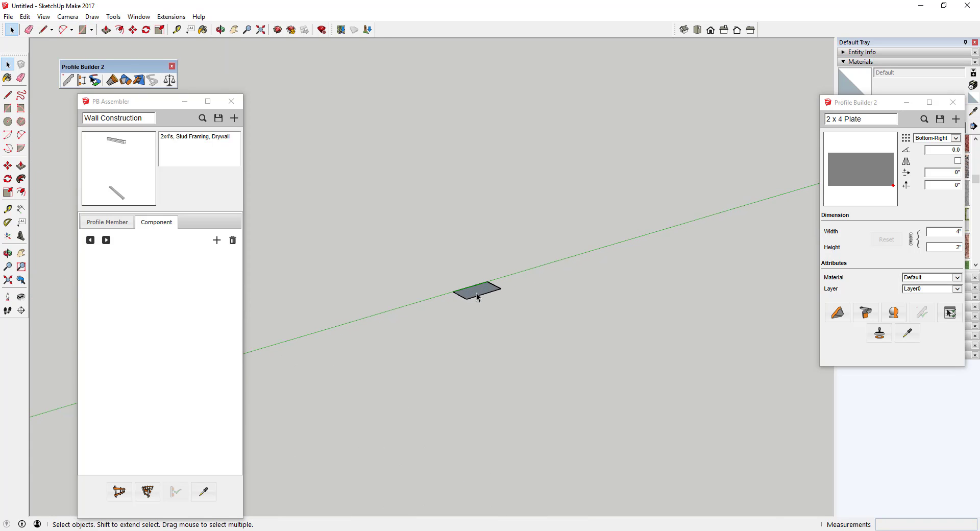
pyautogui.press('p')
pyautogui.moveTo(476, 296); pyautogui.dragTo(482, 180)
pyautogui.press('space')
pyautogui.scroll(-2, 408, 284)
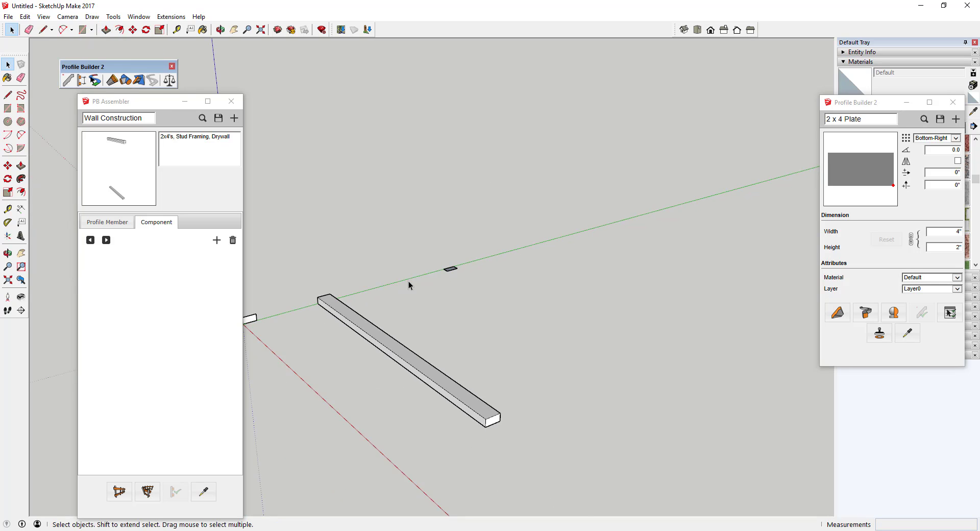
pyautogui.scroll(2, 328, 306)
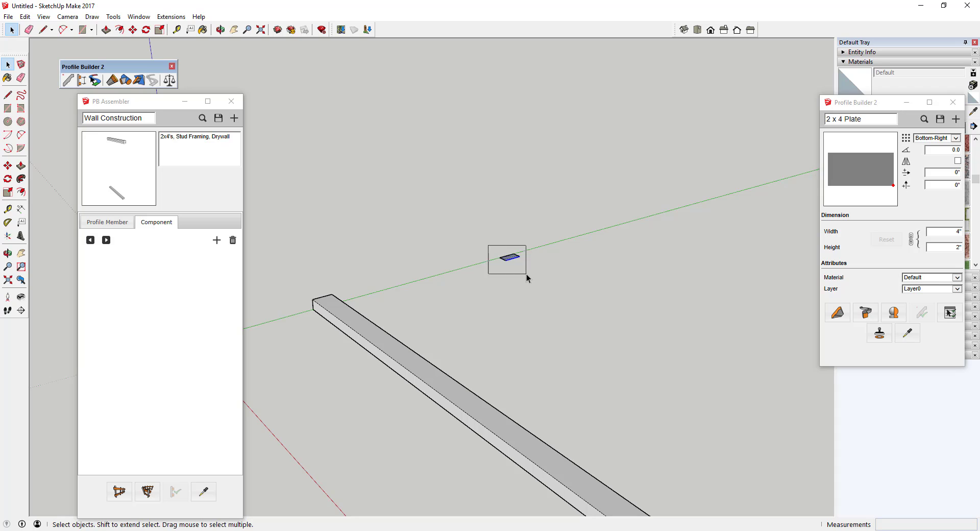
pyautogui.press('Delete')
pyautogui.scroll(1, 296, 293)
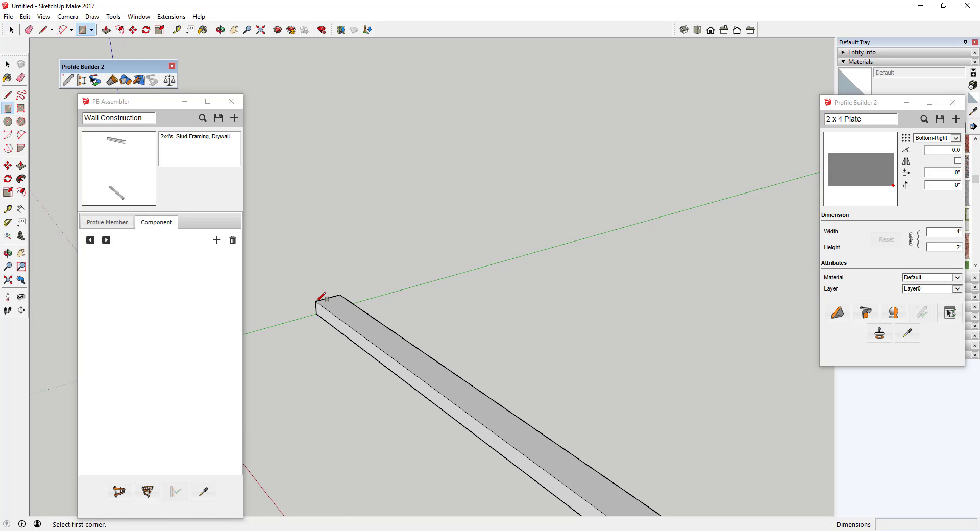
# Step: Draw a 2 by 4 rectangle on top of the bottom plate, at its end nearest the green axis
pyautogui.press('r')
pyautogui.click(315, 301)
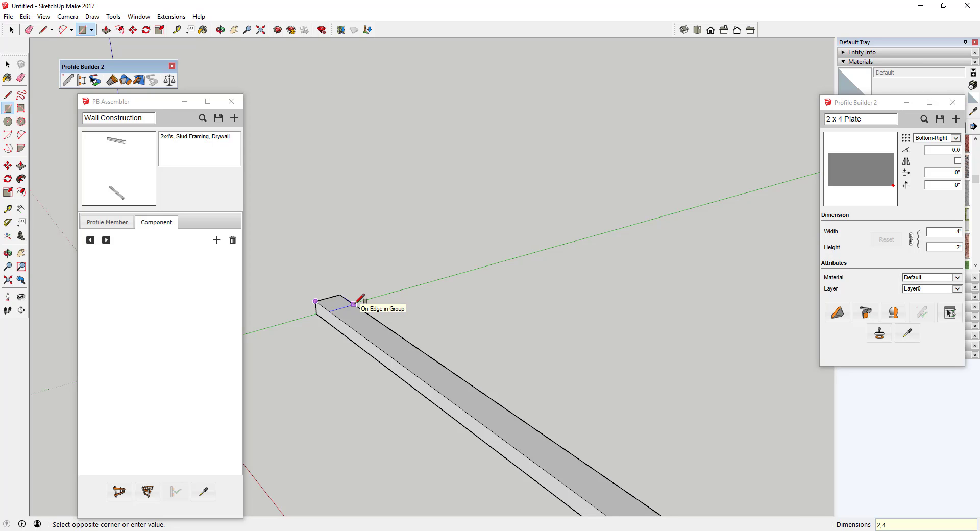
pyautogui.click(354, 304)
pyautogui.press('space')
# Step: Extrude the rectangle upward to the underside of the double top plate to form a stud
pyautogui.press('p')
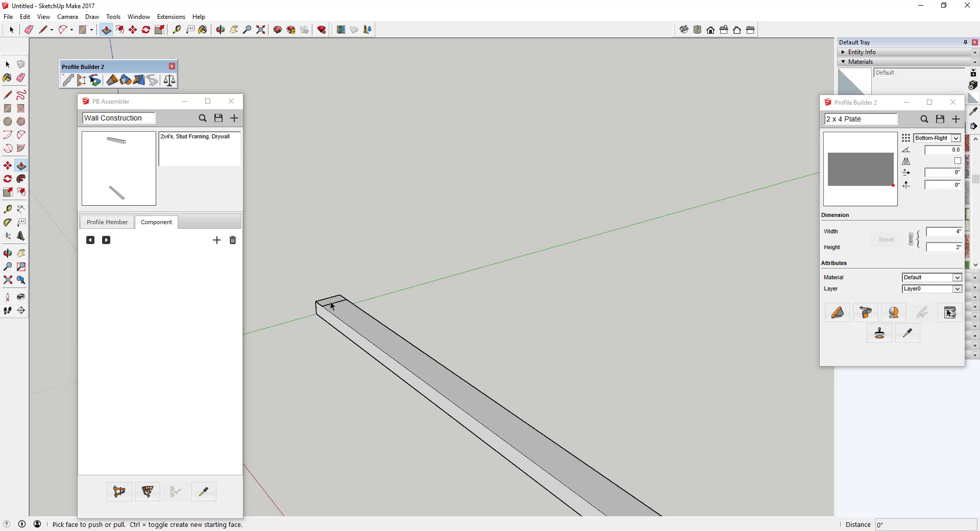
pyautogui.click(327, 305)
pyautogui.scroll(-5, 326, 307)
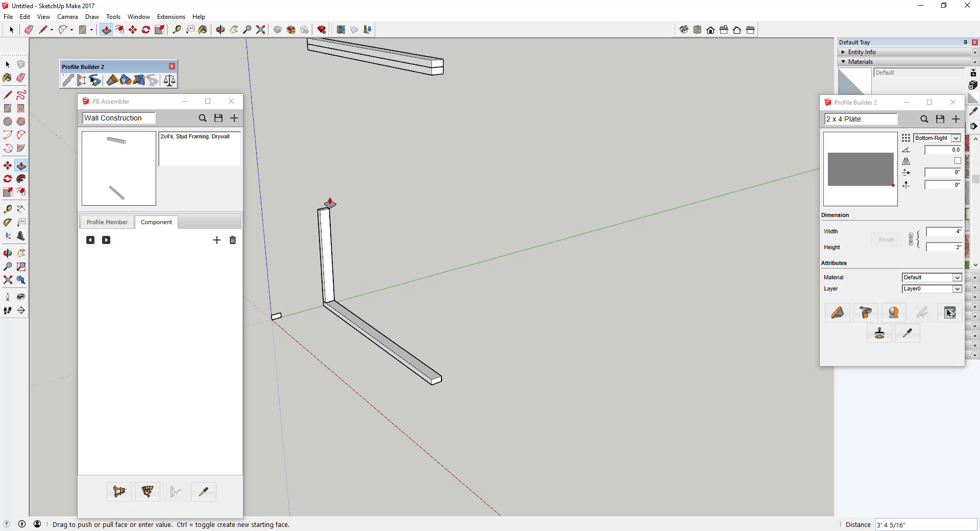
pyautogui.click(308, 54)
pyautogui.press('space')
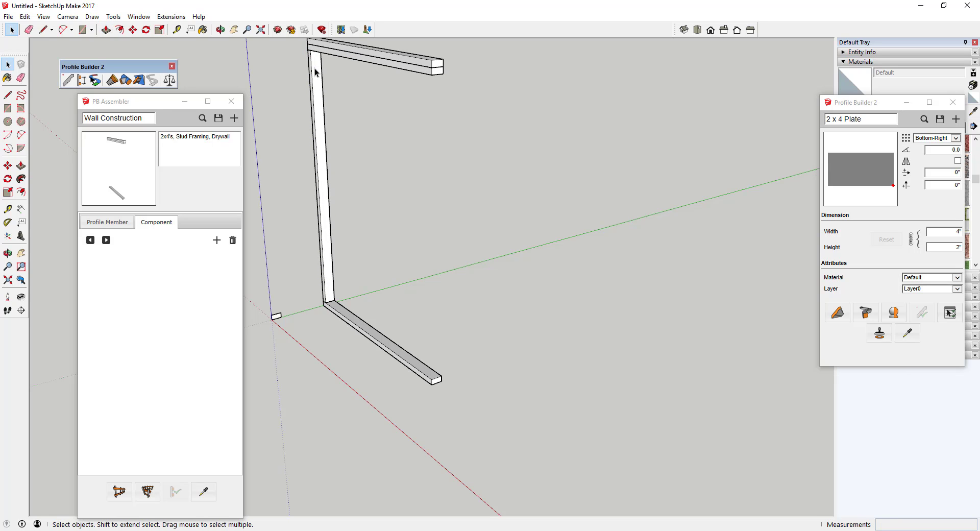
# Step: Turn the whole stud into a component named Vertical 2 x 4 Stud
pyautogui.scroll(-3, 359, 219)
pyautogui.scroll(4, 321, 113)
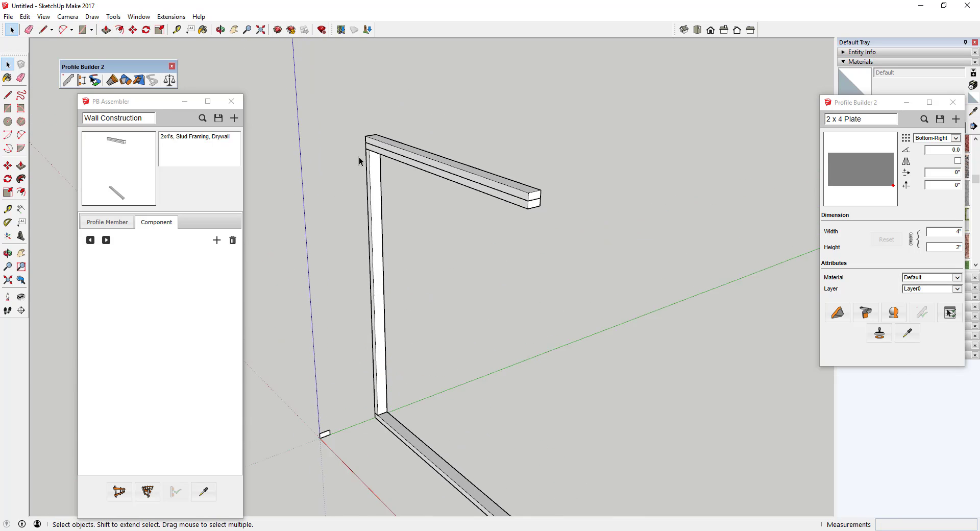
pyautogui.moveTo(357, 158); pyautogui.dragTo(396, 105, button='middle')
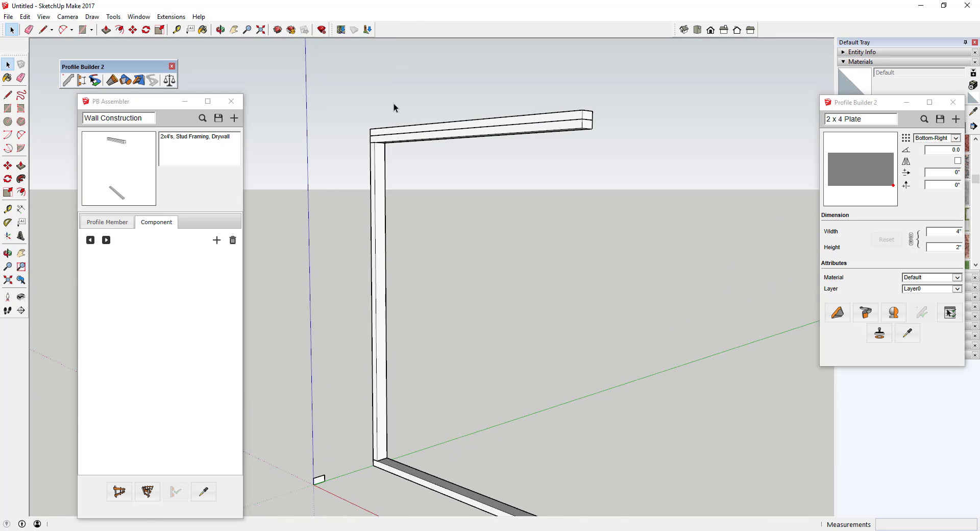
pyautogui.scroll(-2, 392, 161)
pyautogui.moveTo(355, 136); pyautogui.dragTo(418, 382)
pyautogui.rightClick(380, 245)
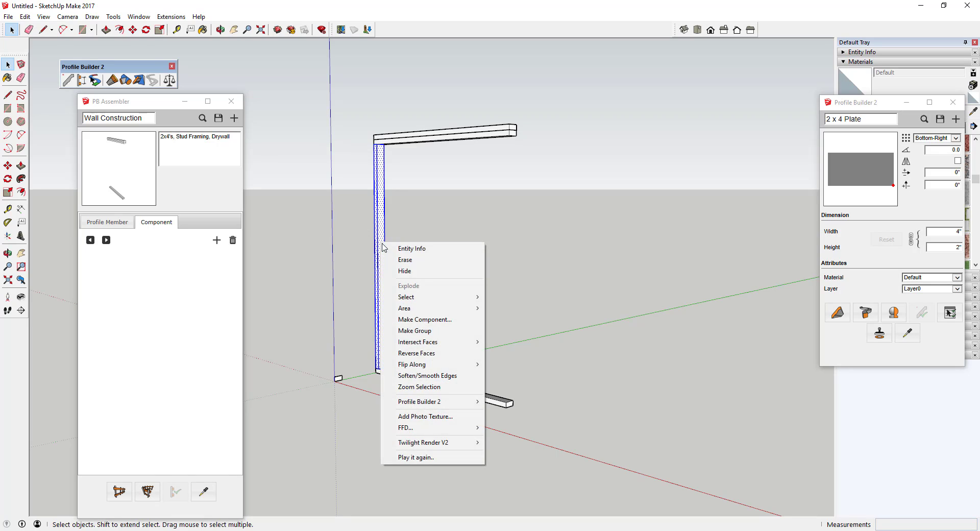
pyautogui.click(418, 321)
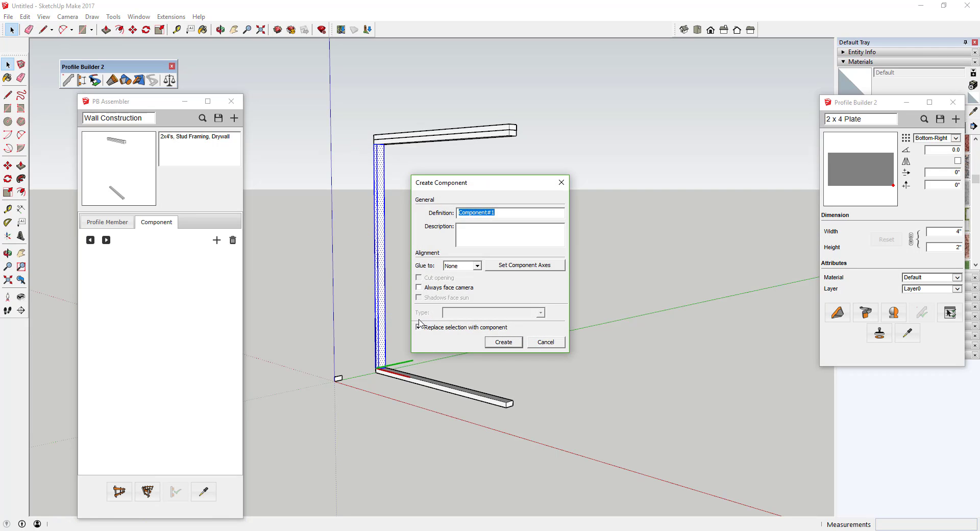
pyautogui.write('Vertical 2 x 4 Stud')
pyautogui.click(506, 345)
# Step: Move the stud component out of the wall frame to a free spot behind the plates
pyautogui.moveTo(500, 309); pyautogui.dragTo(389, 267, button='middle')
pyautogui.scroll(2, 384, 231)
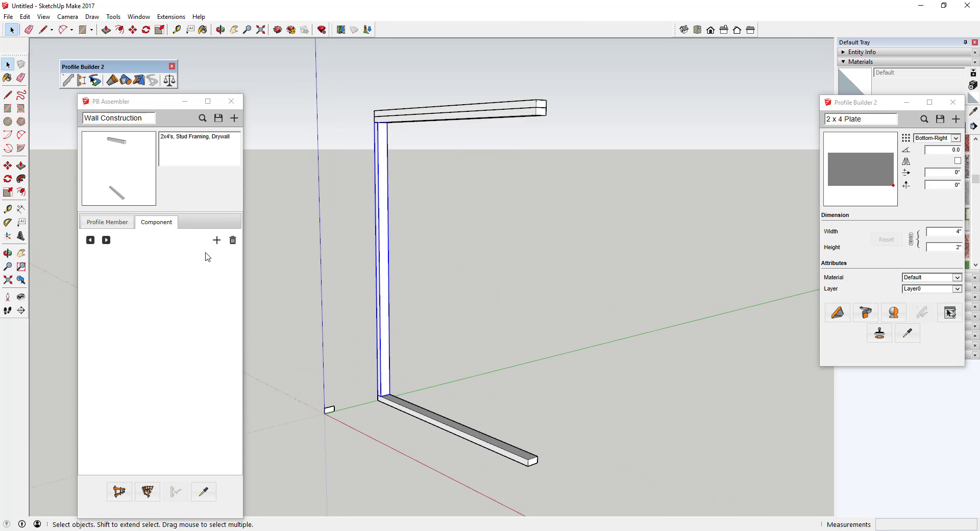
pyautogui.press('m')
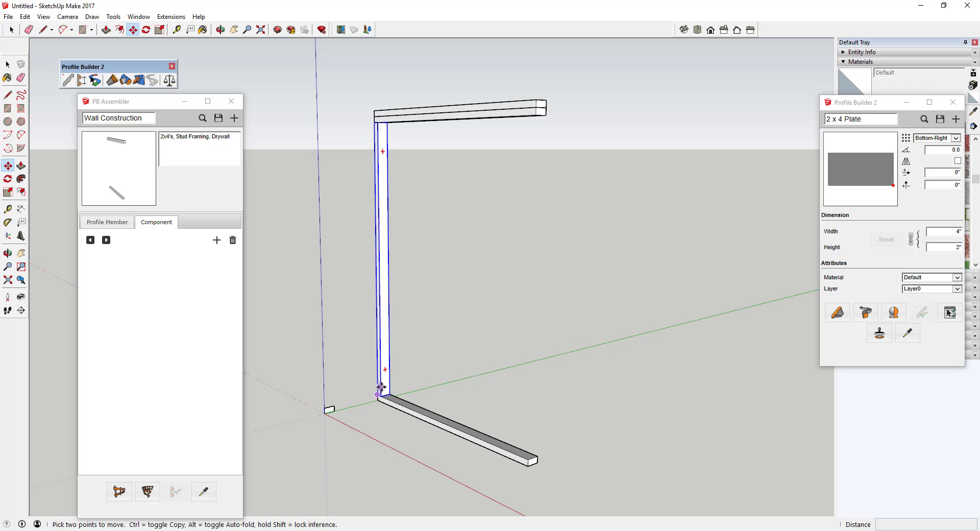
pyautogui.moveTo(378, 396); pyautogui.dragTo(461, 375)
pyautogui.press('space')
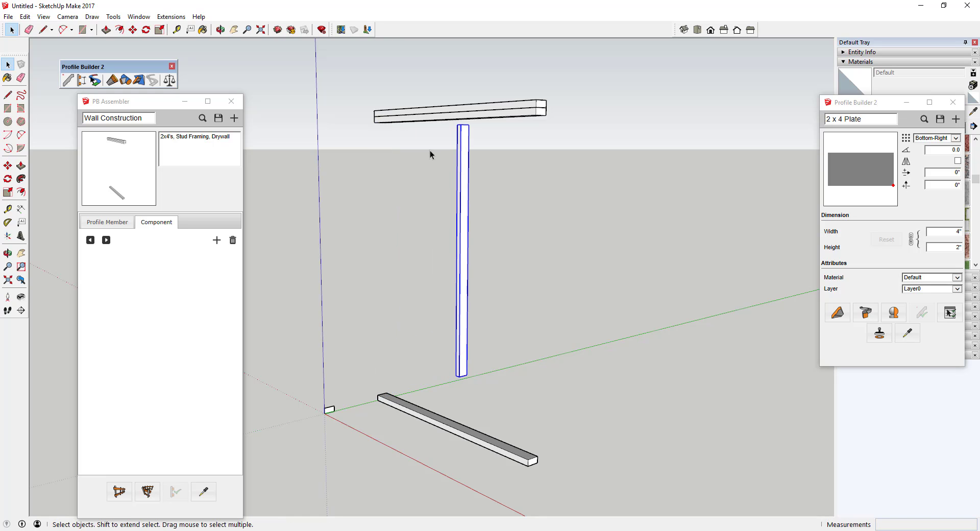
# Step: Add a component to the assembly and pick the Vertical 2 x 4 Stud from the model for it
pyautogui.click(216, 243)
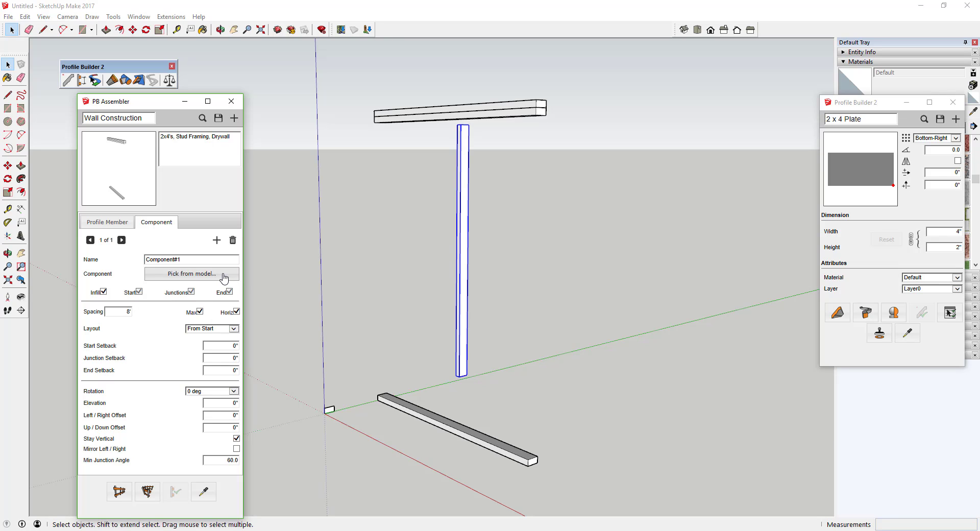
pyautogui.click(191, 274)
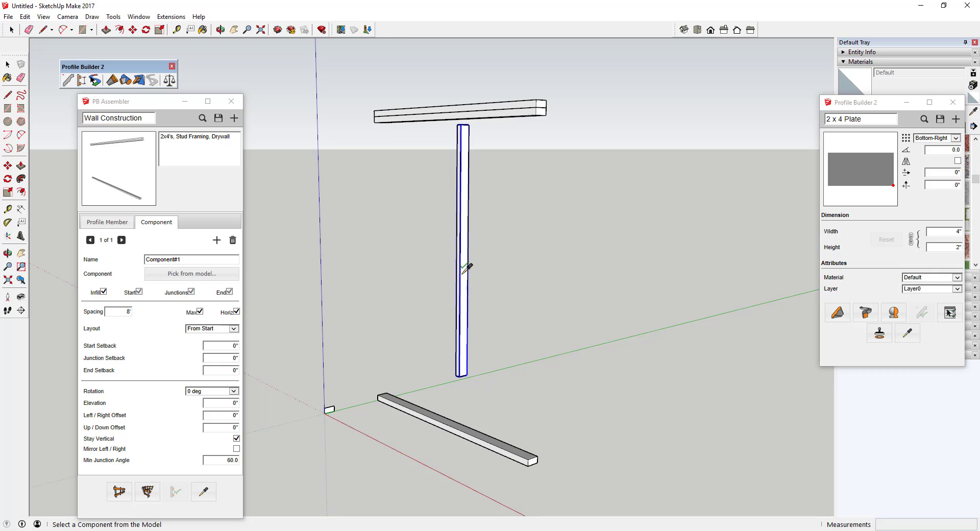
pyautogui.click(464, 161)
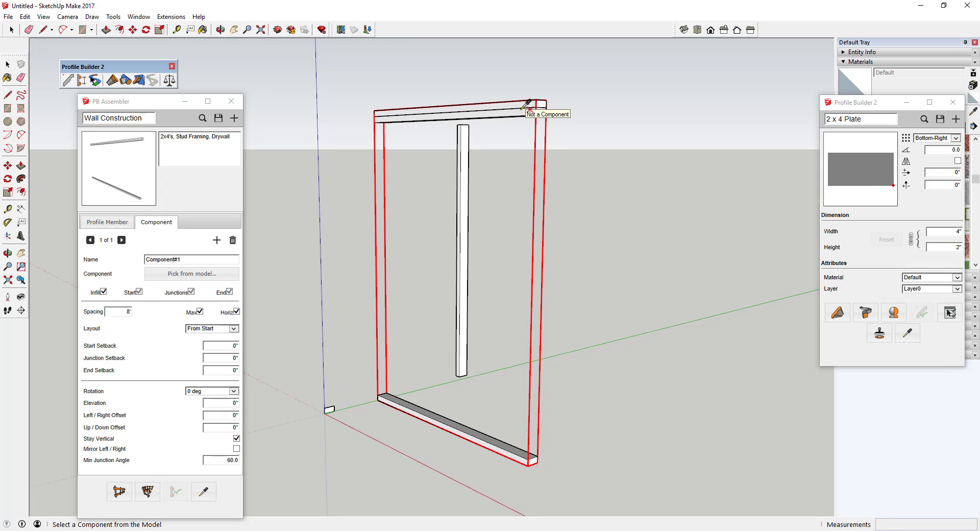
pyautogui.click(465, 166)
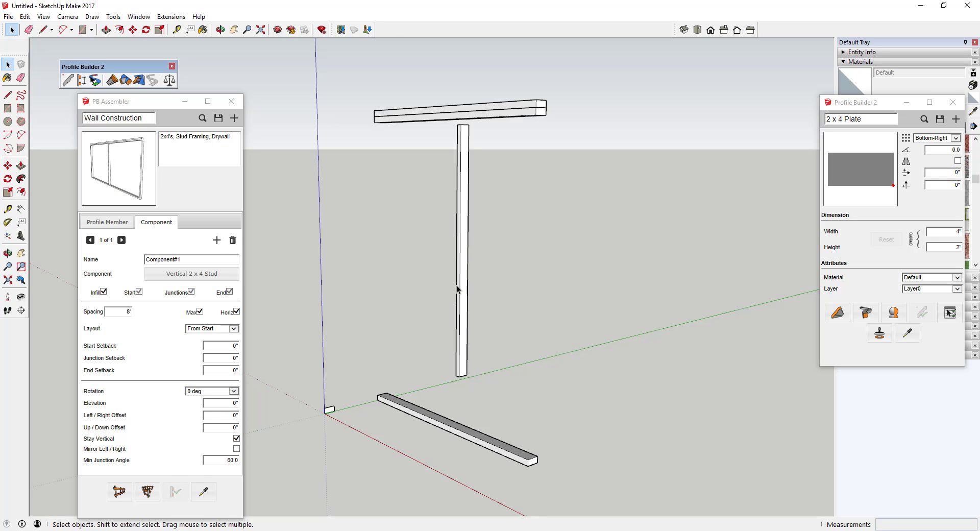
# Step: Select the built wall segment and apply the updated assembly with the stud component to it
pyautogui.click(425, 418)
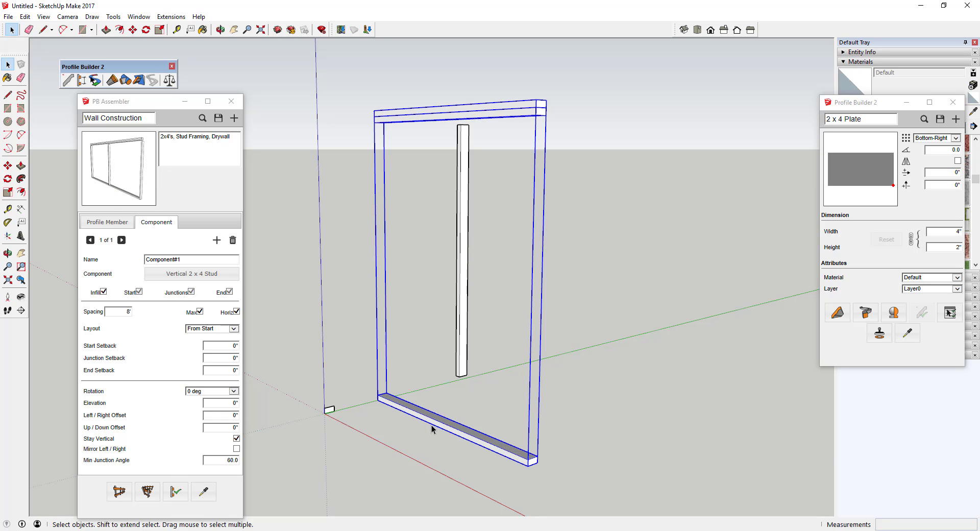
pyautogui.click(175, 492)
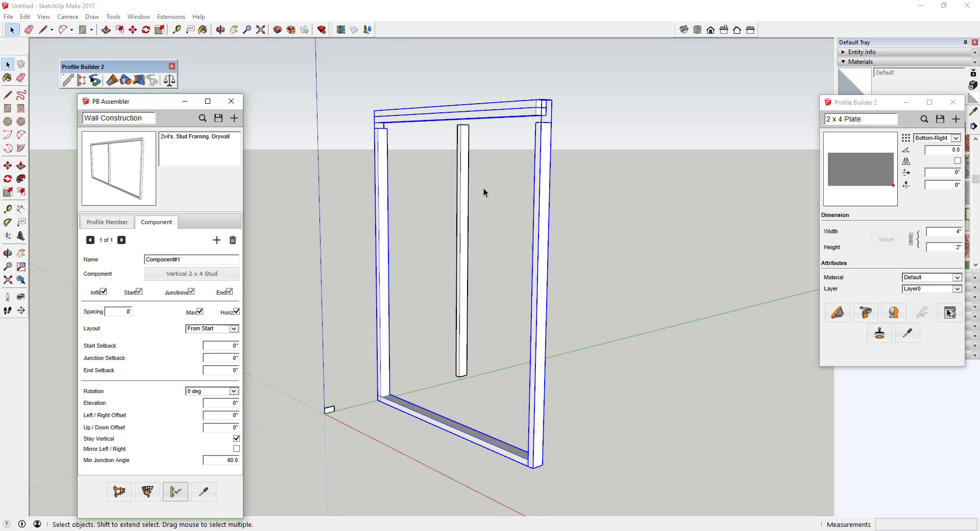
pyautogui.moveTo(477, 179); pyautogui.dragTo(410, 167, button='middle')
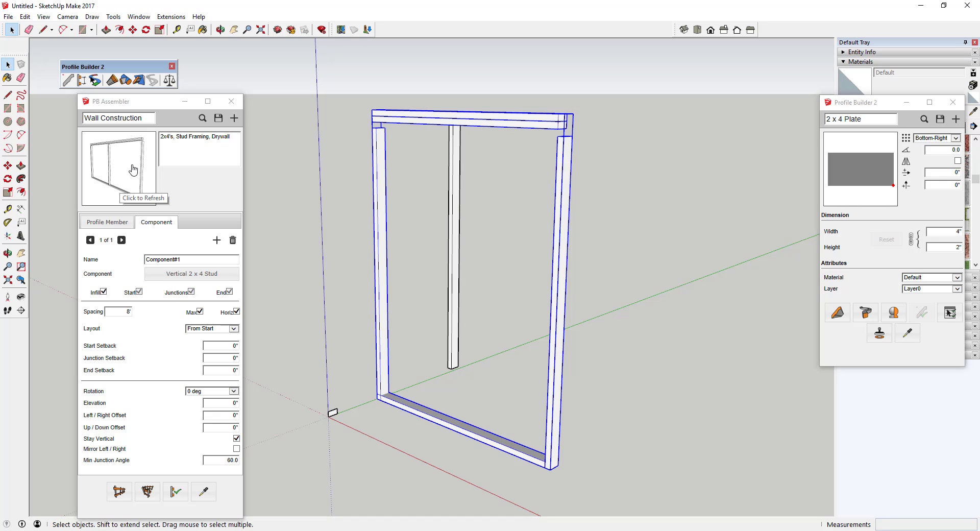
# Step: Set the stud component's spacing to 18 and apply it to the selected wall segment
pyautogui.doubleClick(112, 313)
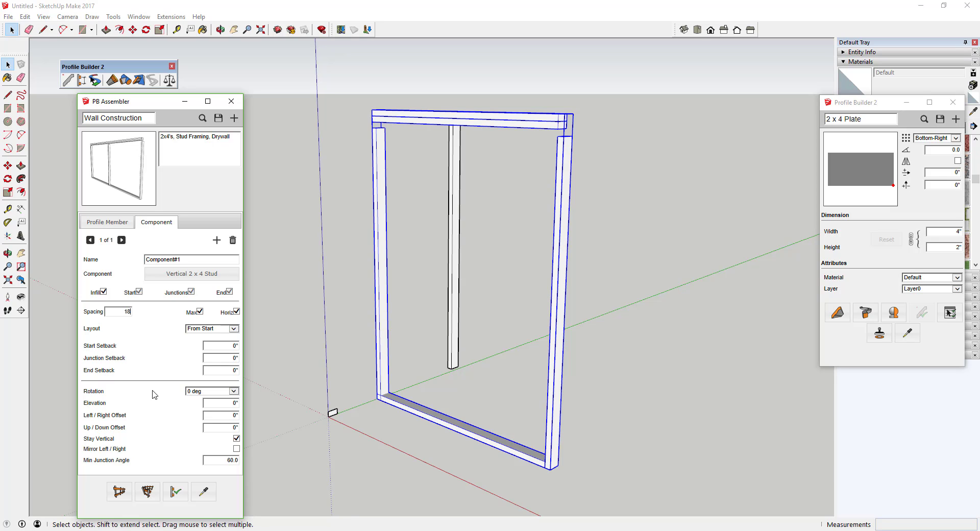
pyautogui.write('18')
pyautogui.press('Tab')
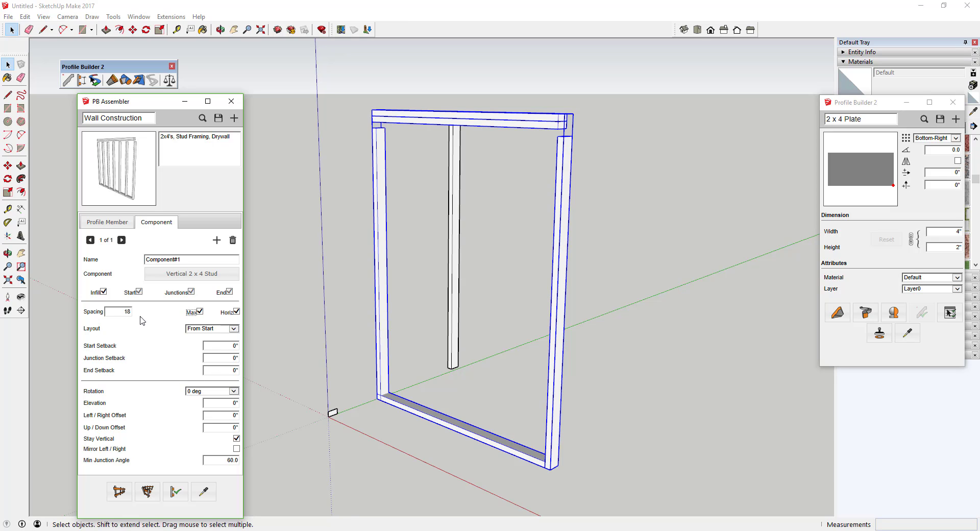
pyautogui.click(232, 346)
pyautogui.click(176, 492)
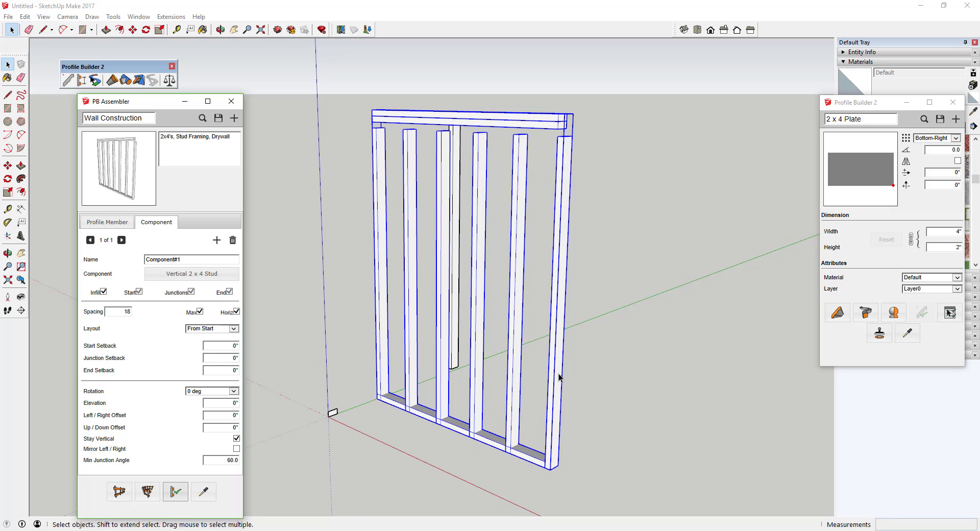
# Step: Set the stud component's spacing to 24 and apply it to the selected wall segment
pyautogui.doubleClick(128, 311)
pyautogui.press('Tab')
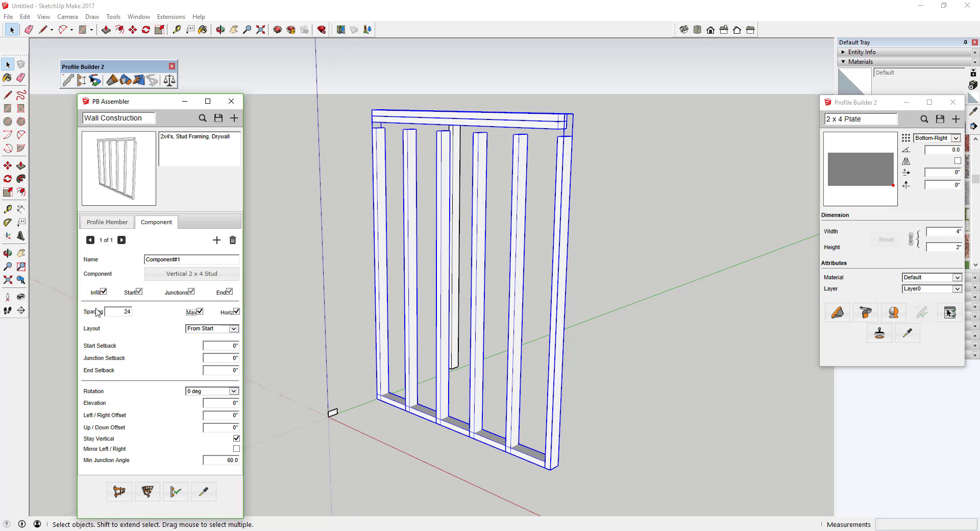
pyautogui.click(176, 493)
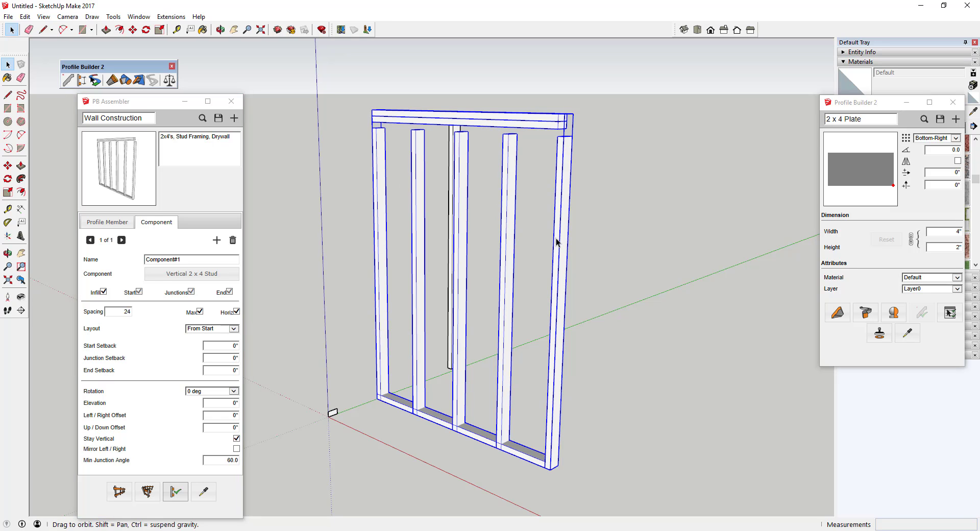
pyautogui.moveTo(556, 240); pyautogui.dragTo(534, 216, button='middle')
pyautogui.scroll(-3, 459, 280)
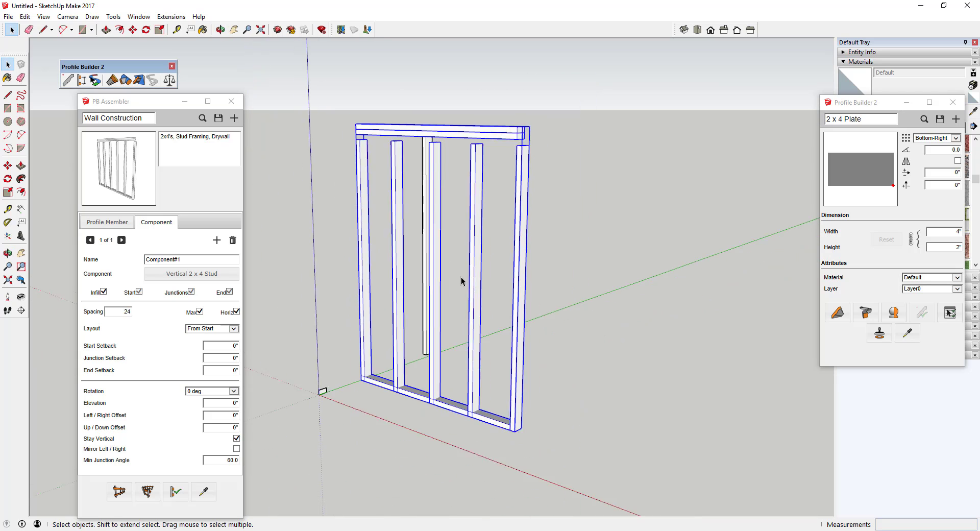
pyautogui.scroll(2, 482, 393)
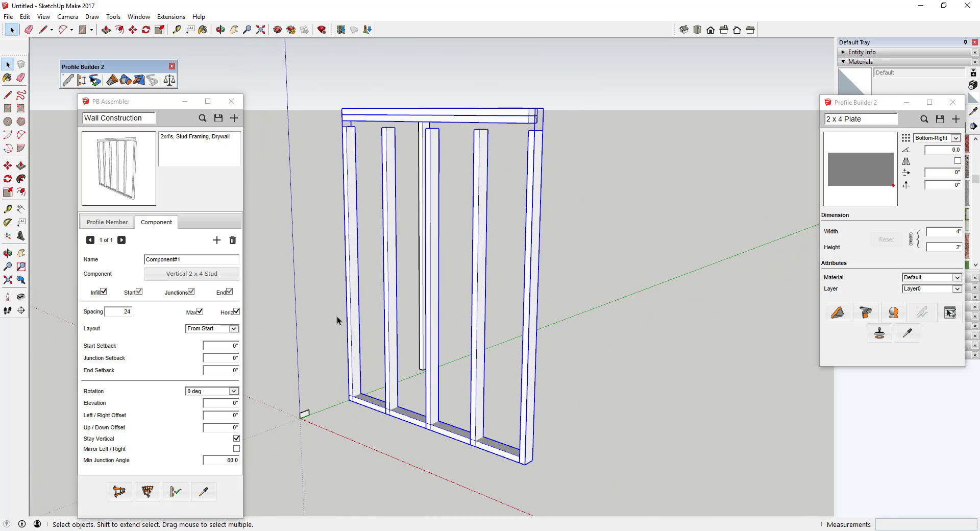
pyautogui.click(212, 328)
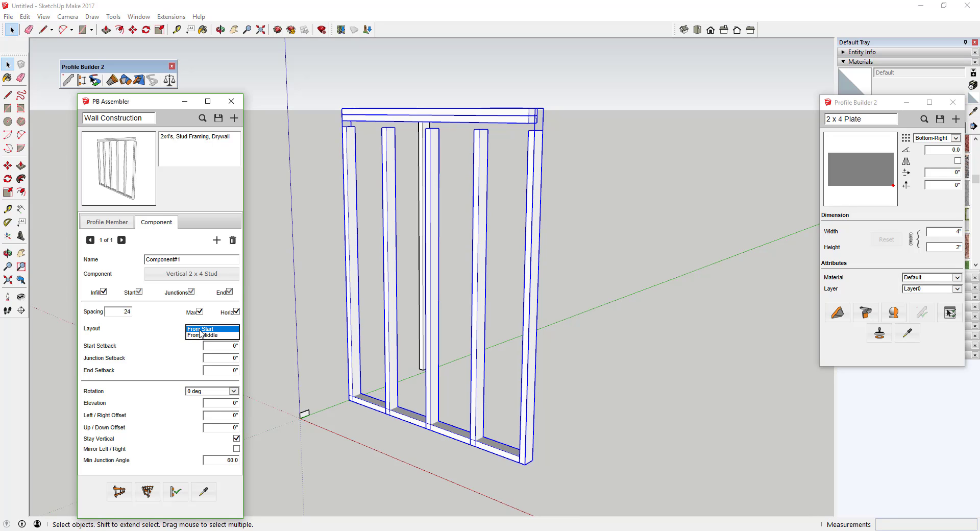
pyautogui.click(163, 336)
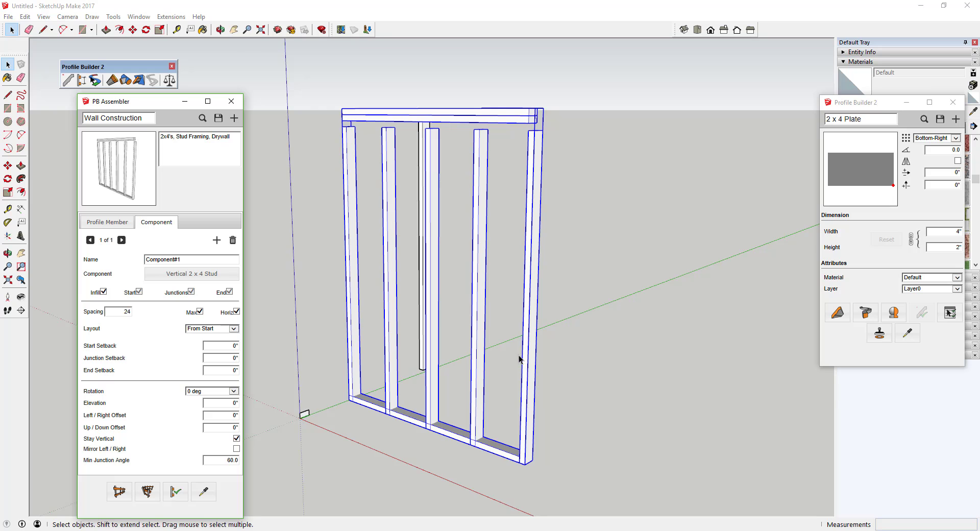
pyautogui.scroll(3, 518, 353)
pyautogui.scroll(-1, 506, 326)
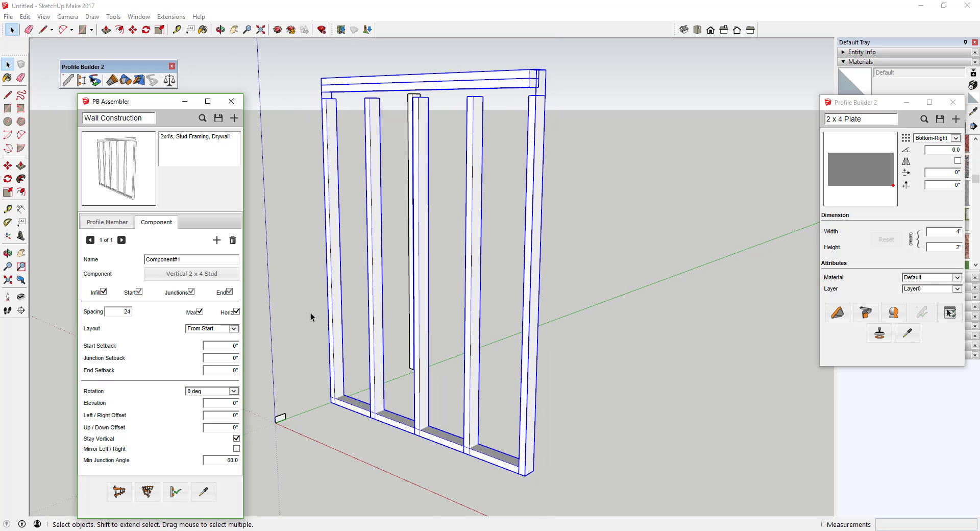
# Step: Set the stud component's up/down offset to 2 and apply it to the selected wall segment
pyautogui.moveTo(498, 253)
pyautogui.mouseDown(button='middle')
pyautogui.moveTo(449, 274)
pyautogui.moveTo(501, 285)
pyautogui.moveTo(563, 274)
pyautogui.moveTo(500, 250)
pyautogui.moveTo(490, 265)
pyautogui.mouseUp(button='middle')
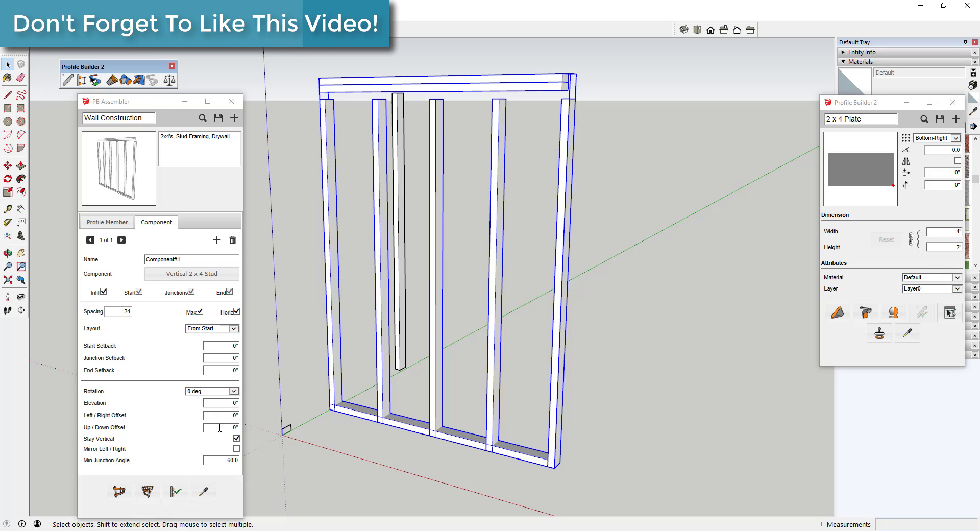
pyautogui.moveTo(220, 428); pyautogui.dragTo(263, 427)
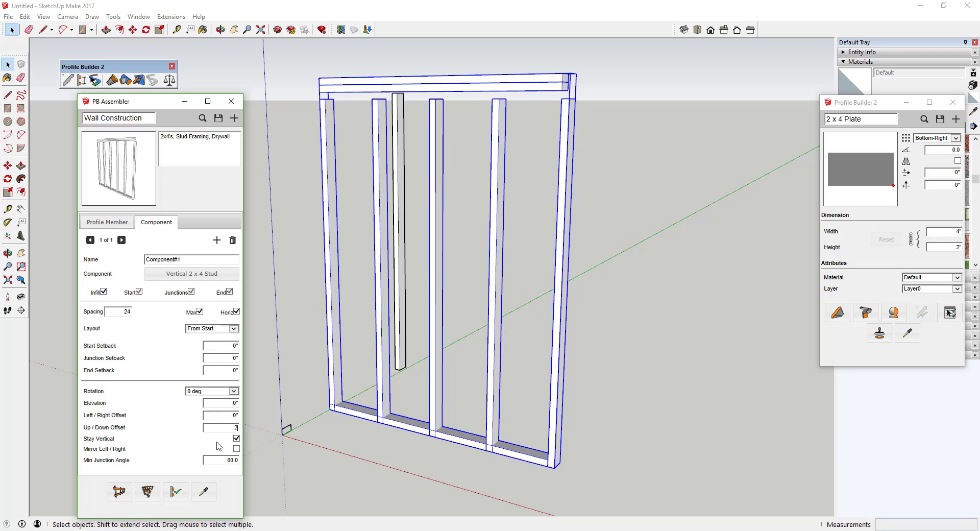
pyautogui.press('Tab')
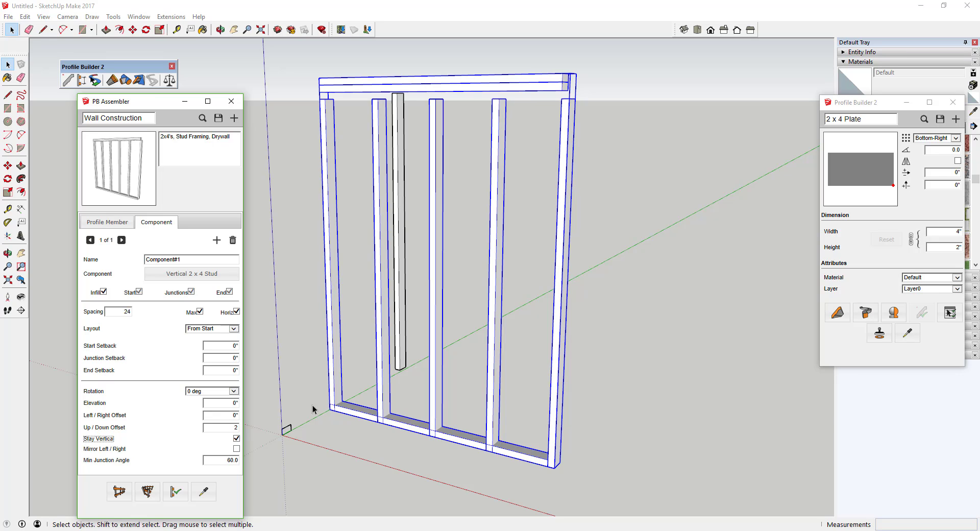
pyautogui.click(177, 491)
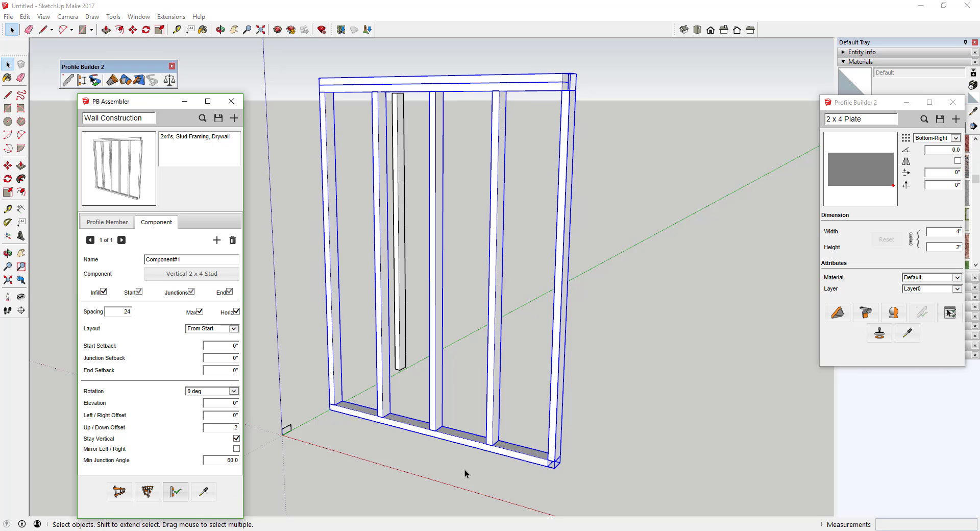
# Step: Examine how the studs meet the bottom plate and the double top plates, especially at the wall's end
pyautogui.moveTo(345, 180); pyautogui.dragTo(456, 420, button='middle')
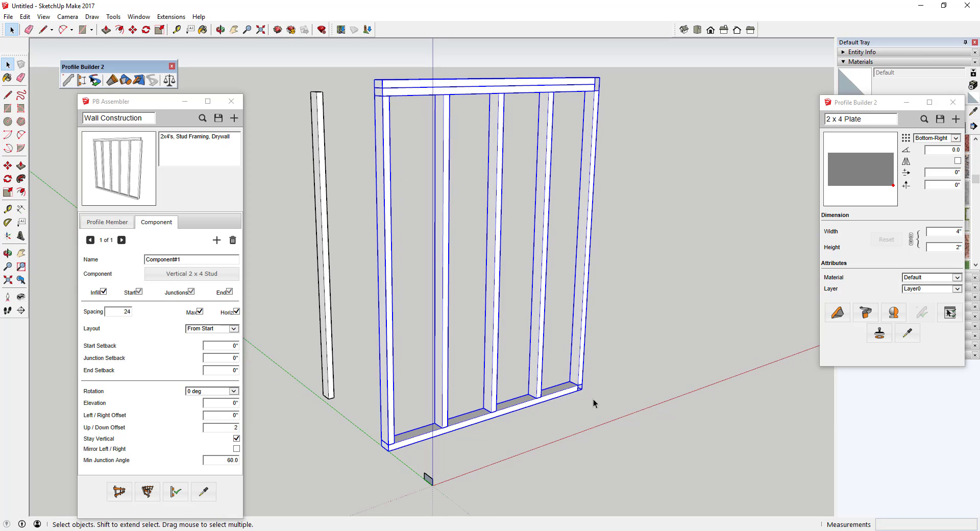
pyautogui.moveTo(620, 376); pyautogui.dragTo(320, 358, button='middle')
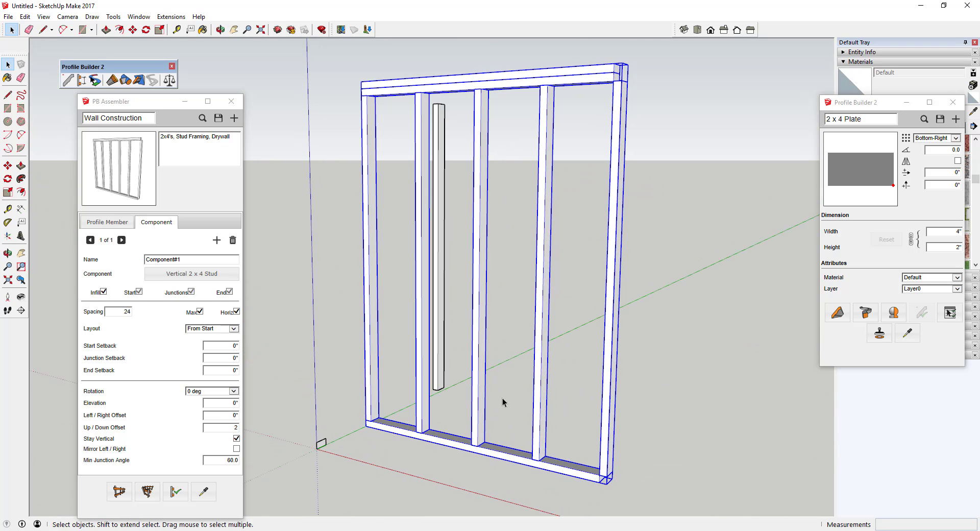
pyautogui.scroll(-2, 584, 430)
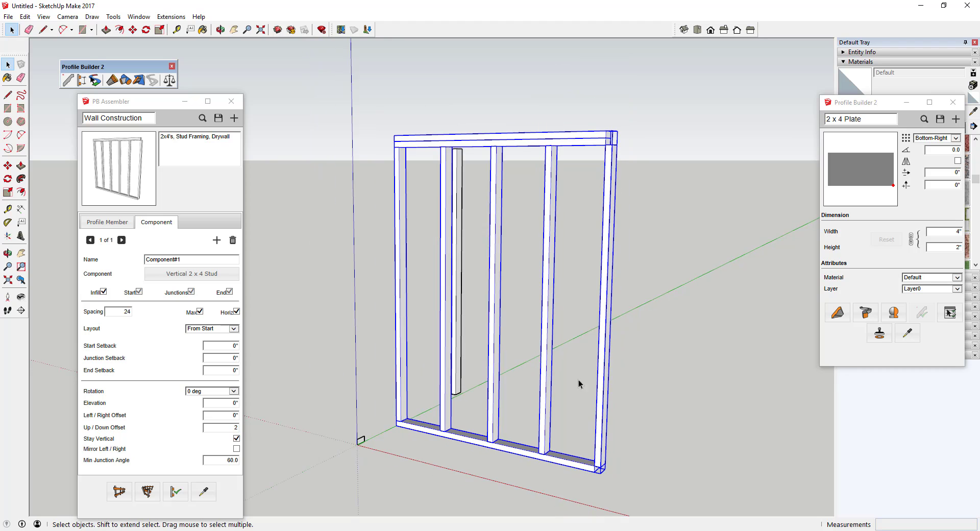
pyautogui.moveTo(577, 379); pyautogui.dragTo(552, 351, button='middle')
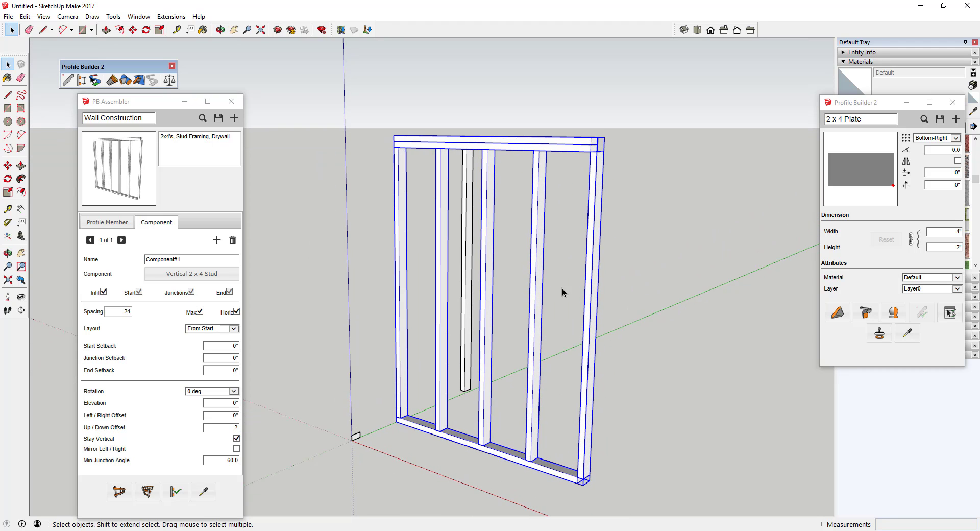
pyautogui.moveTo(583, 187); pyautogui.dragTo(599, 219, button='middle')
pyautogui.scroll(6, 600, 178)
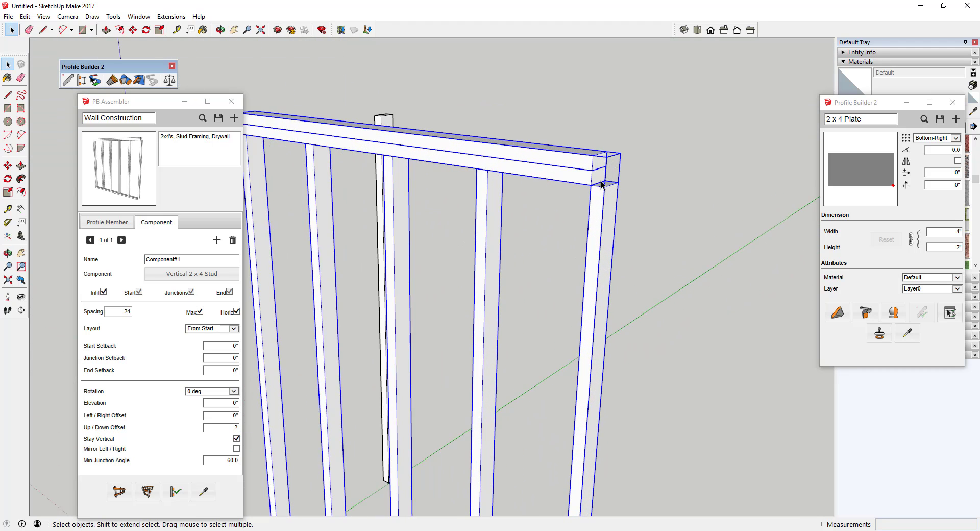
pyautogui.scroll(-1, 598, 177)
pyautogui.scroll(-4, 575, 433)
pyautogui.scroll(-2, 568, 353)
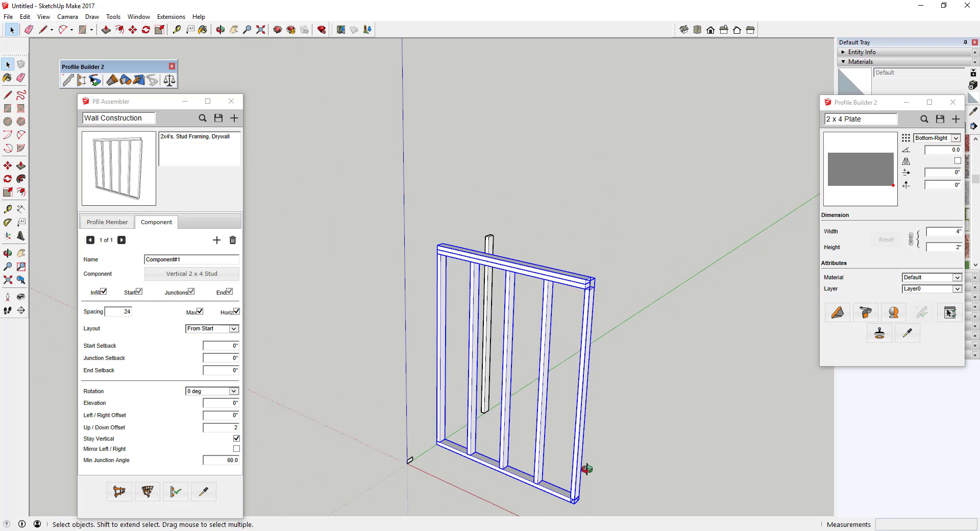
pyautogui.moveTo(587, 468); pyautogui.dragTo(583, 429, button='middle')
pyautogui.scroll(4, 566, 516)
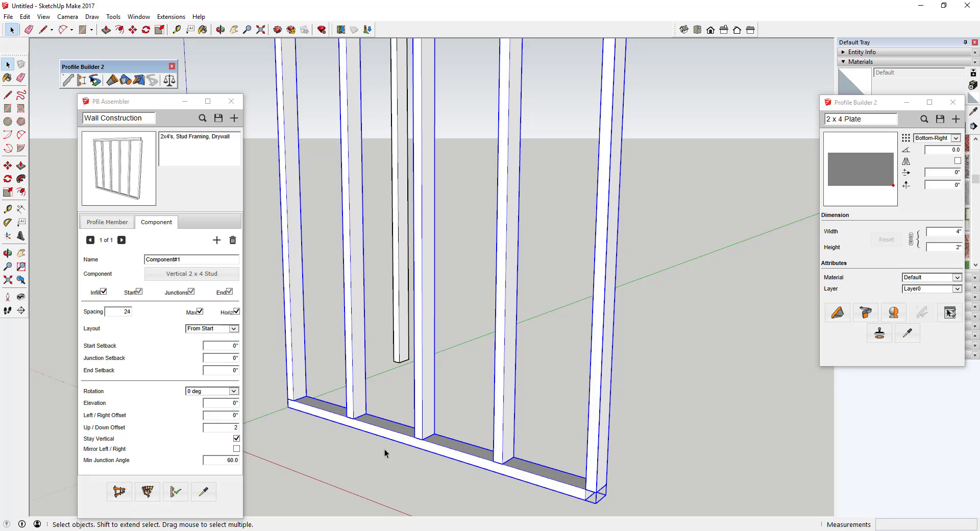
# Step: Try a left/right offset of 2 for the stud component on the selected wall segment and restore it to 0
pyautogui.doubleClick(218, 417)
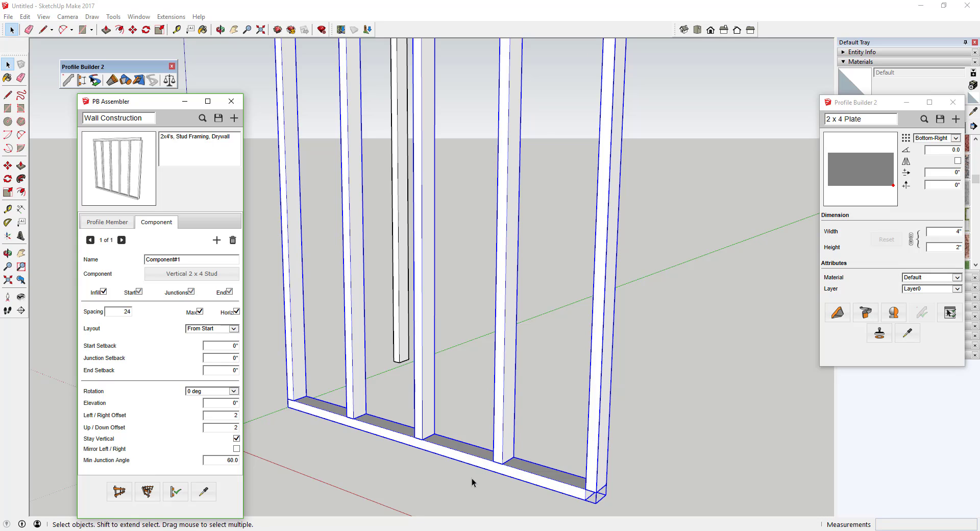
pyautogui.press('Tab')
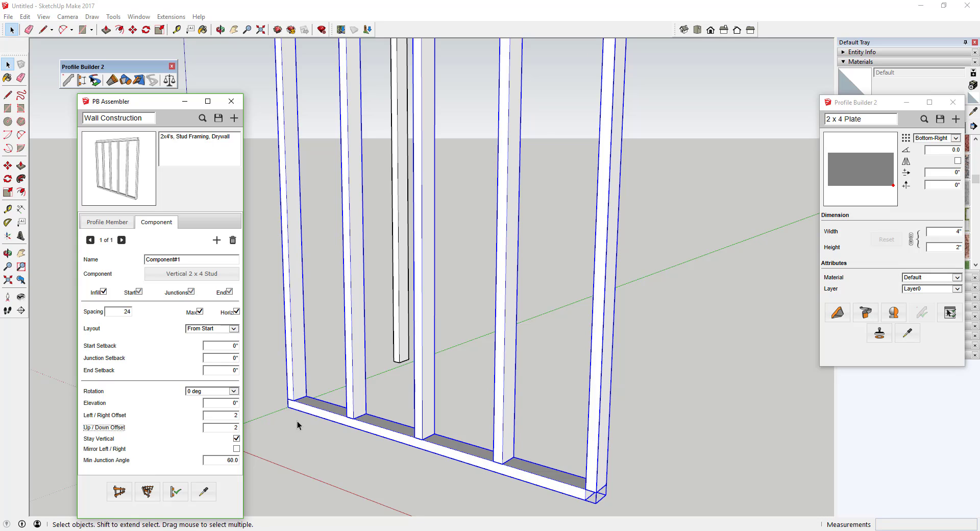
pyautogui.click(176, 493)
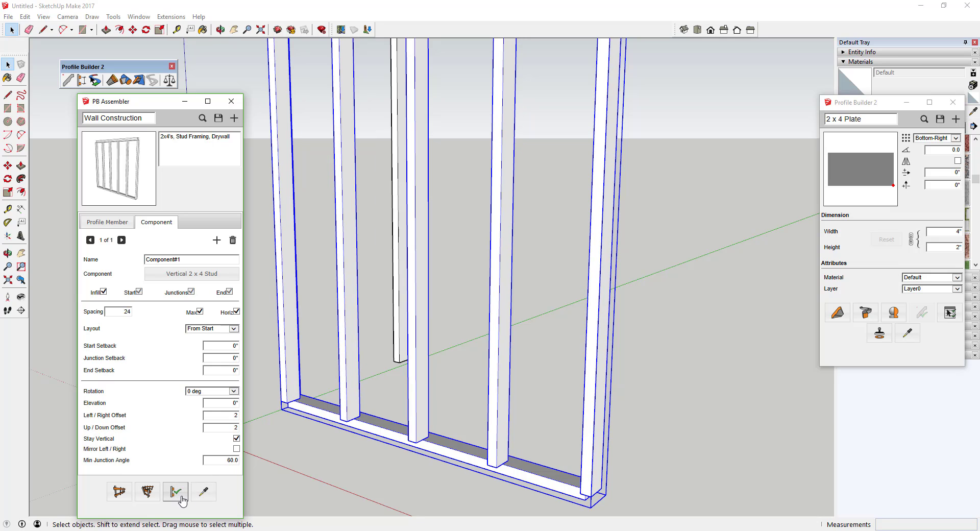
pyautogui.doubleClick(236, 416)
pyautogui.write('0')
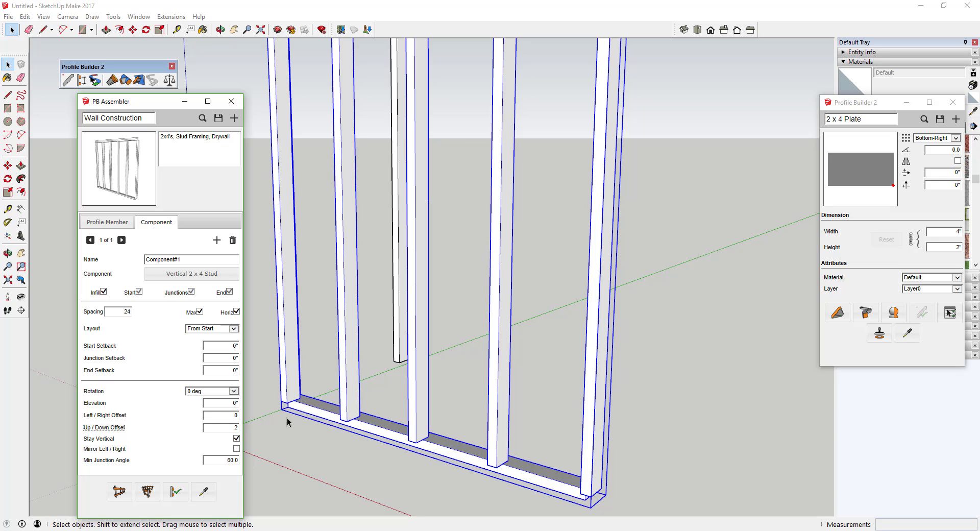
pyautogui.click(176, 492)
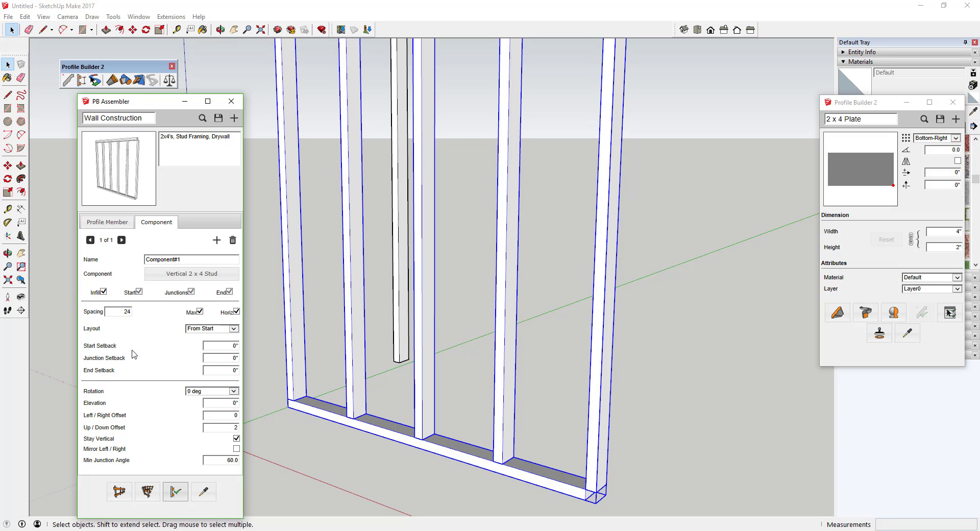
# Step: Set the stud component's end setback to 2 and apply it to the selected wall segment
pyautogui.moveTo(107, 375)
pyautogui.click(214, 367)
pyautogui.write('2')
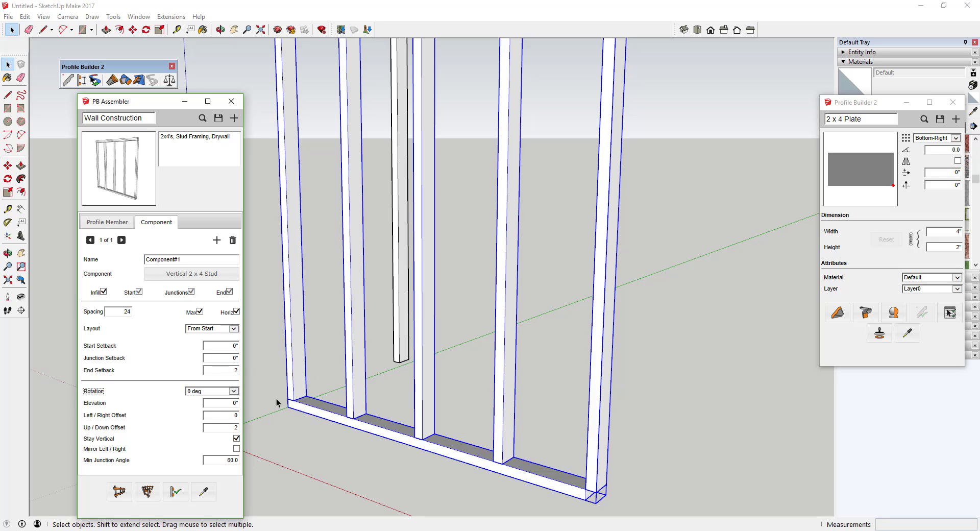
pyautogui.click(175, 492)
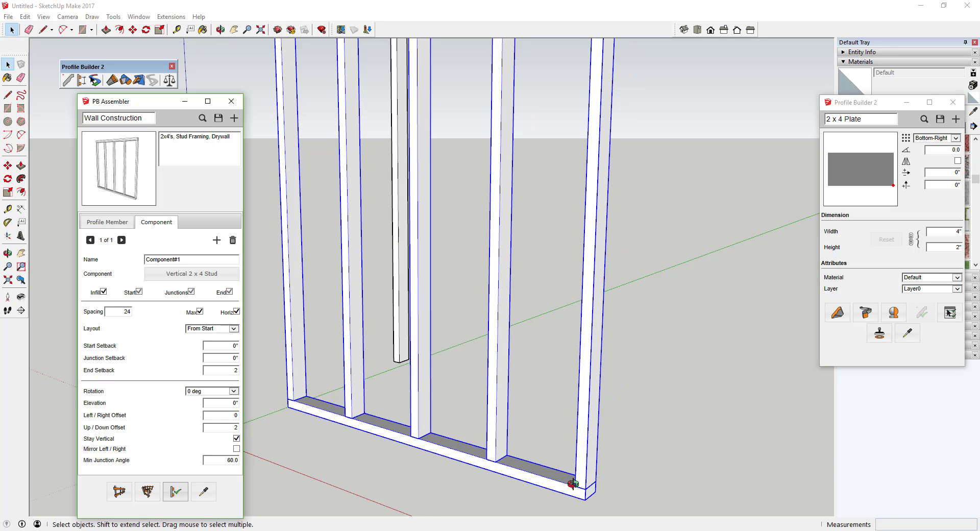
# Step: Build a second, freestanding wall segment about 29' 5" long with the assembly, behind the first wall
pyautogui.moveTo(573, 484); pyautogui.dragTo(610, 470, button='middle')
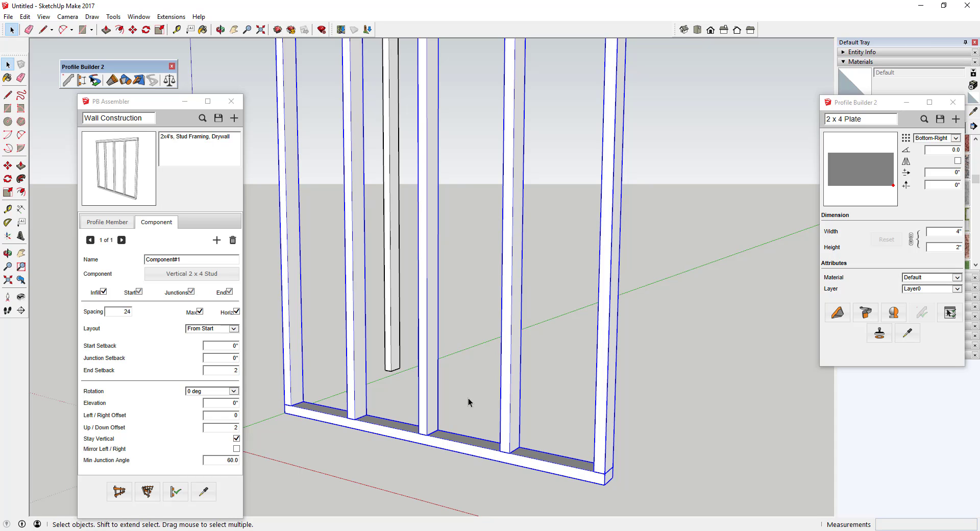
pyautogui.scroll(-5, 462, 341)
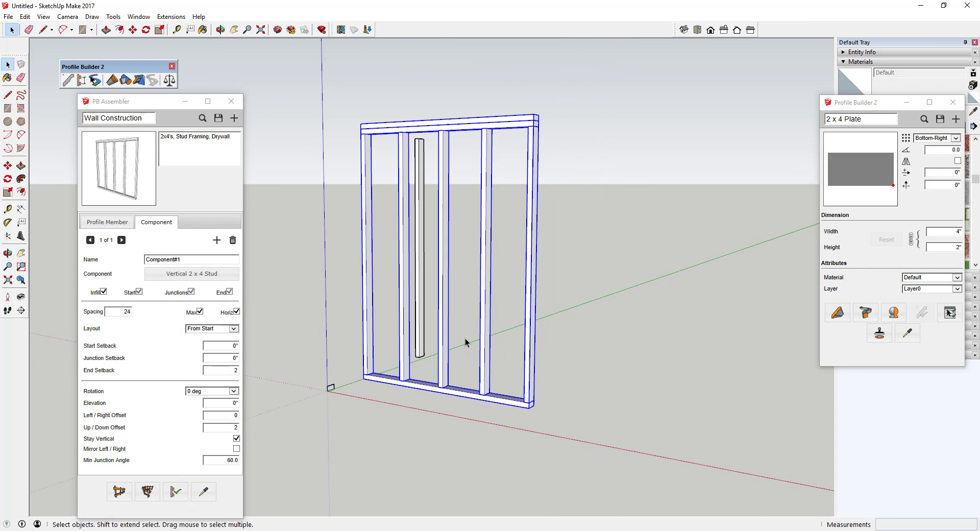
pyautogui.moveTo(516, 209); pyautogui.dragTo(490, 323, button='middle')
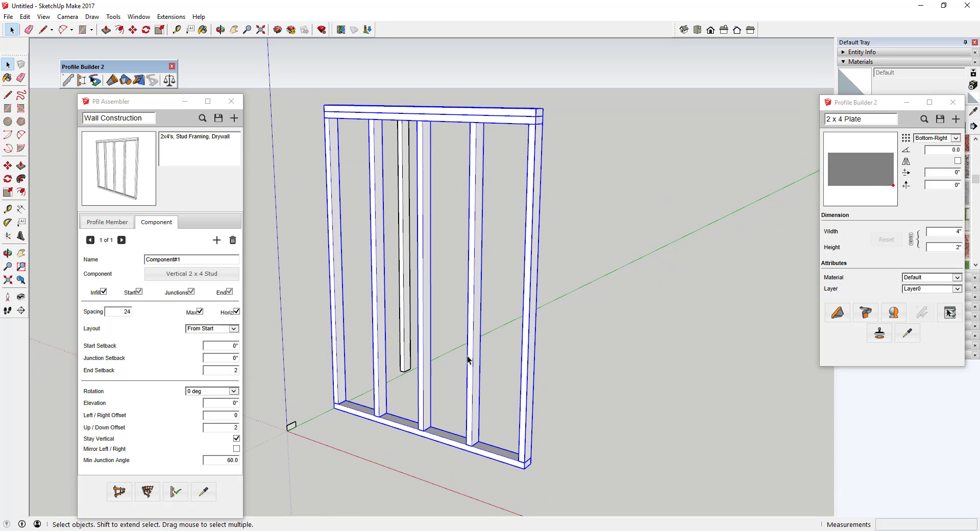
pyautogui.scroll(-2, 437, 370)
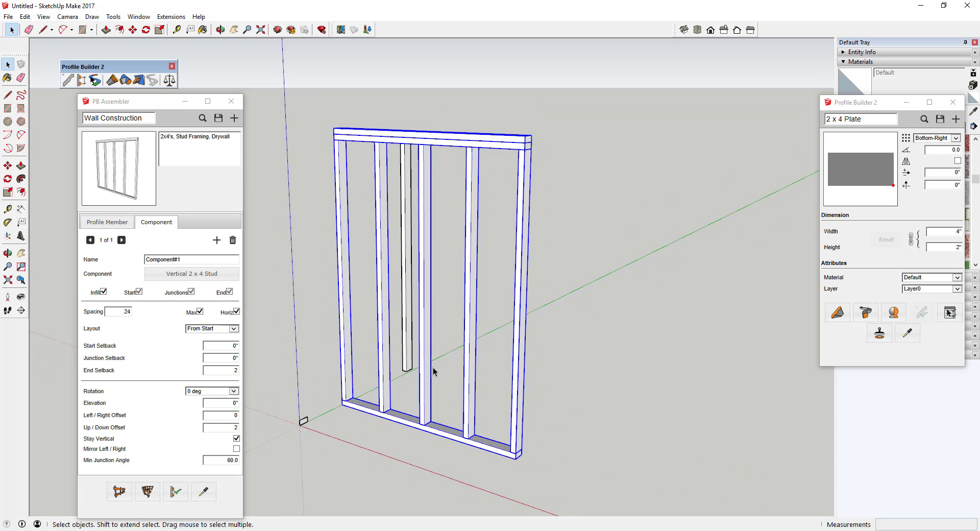
pyautogui.click(125, 497)
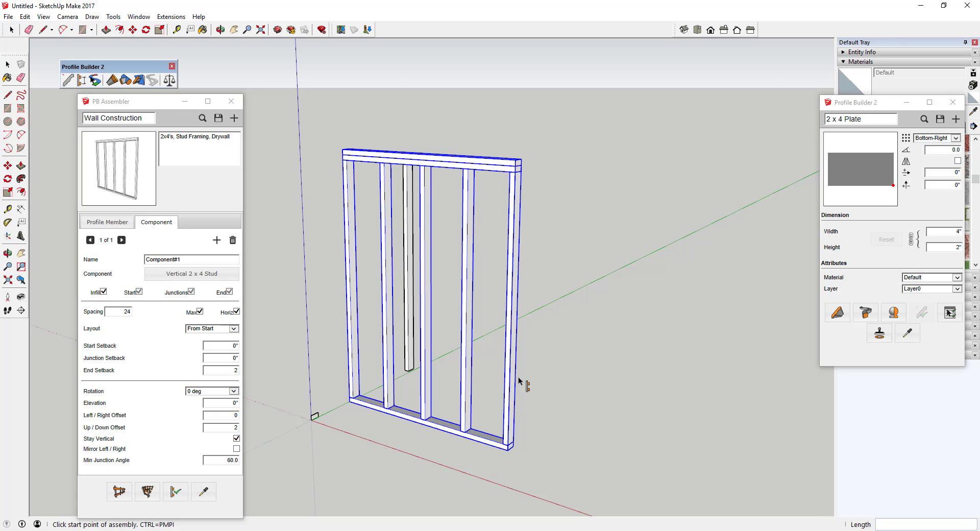
pyautogui.click(549, 317)
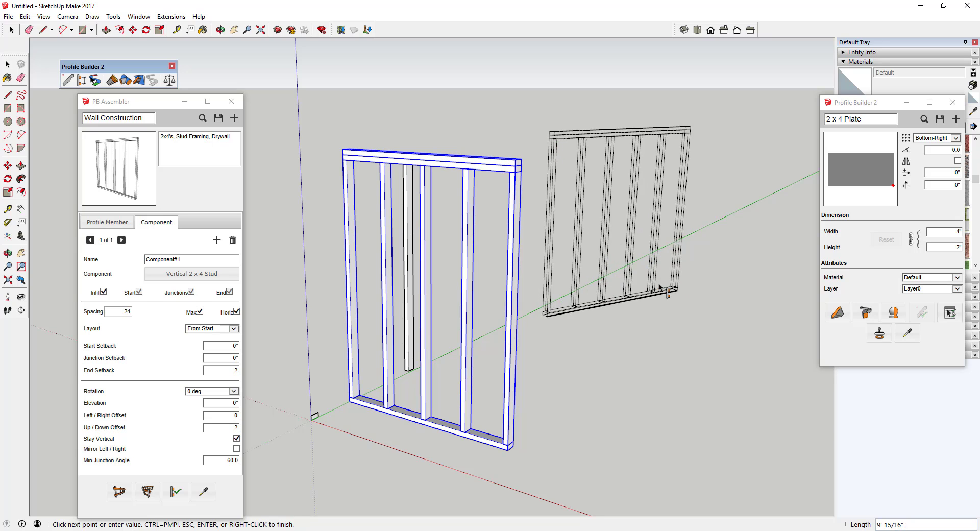
pyautogui.click(722, 230)
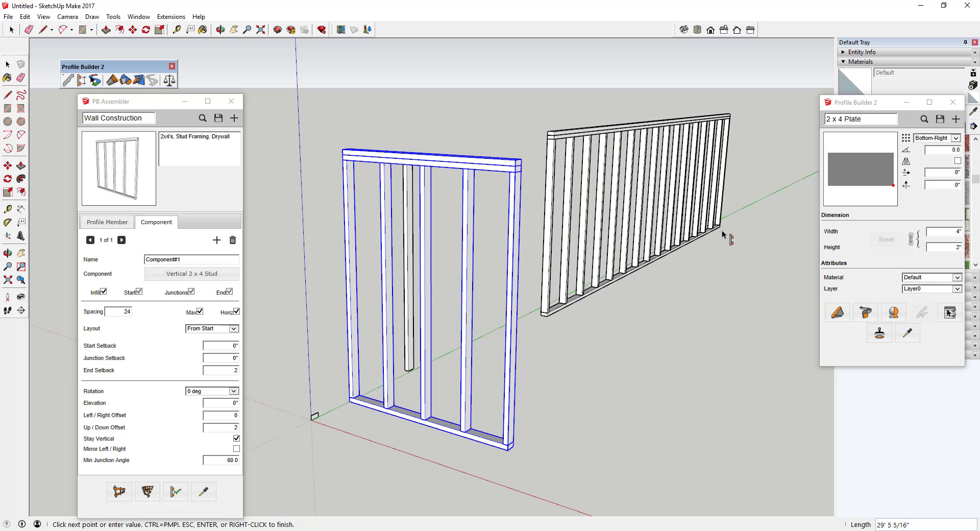
# Step: Inspect the stud layout of the long test wall segment and delete that segment
pyautogui.moveTo(716, 255); pyautogui.dragTo(535, 247, button='middle')
pyautogui.scroll(-5, 535, 247)
pyautogui.scroll(5, 751, 186)
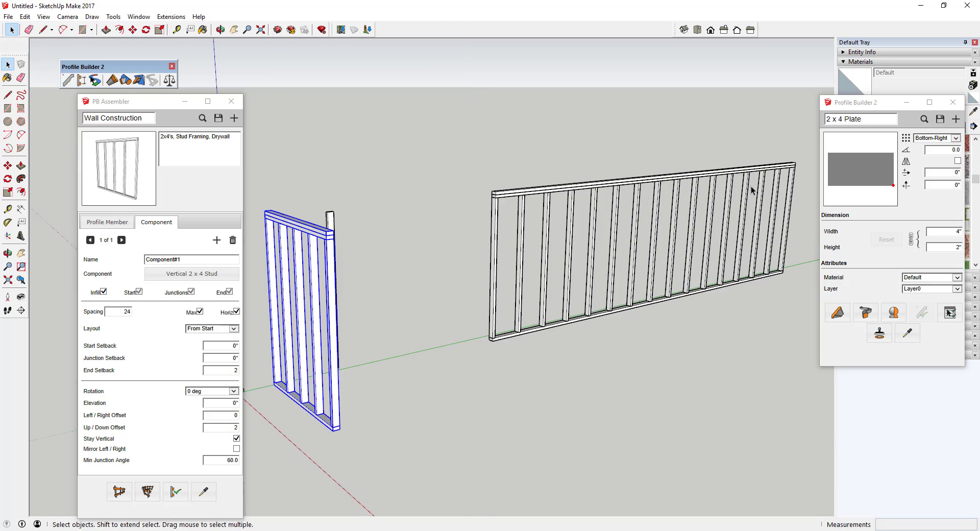
pyautogui.scroll(3, 673, 300)
pyautogui.scroll(-5, 643, 271)
pyautogui.scroll(3, 613, 265)
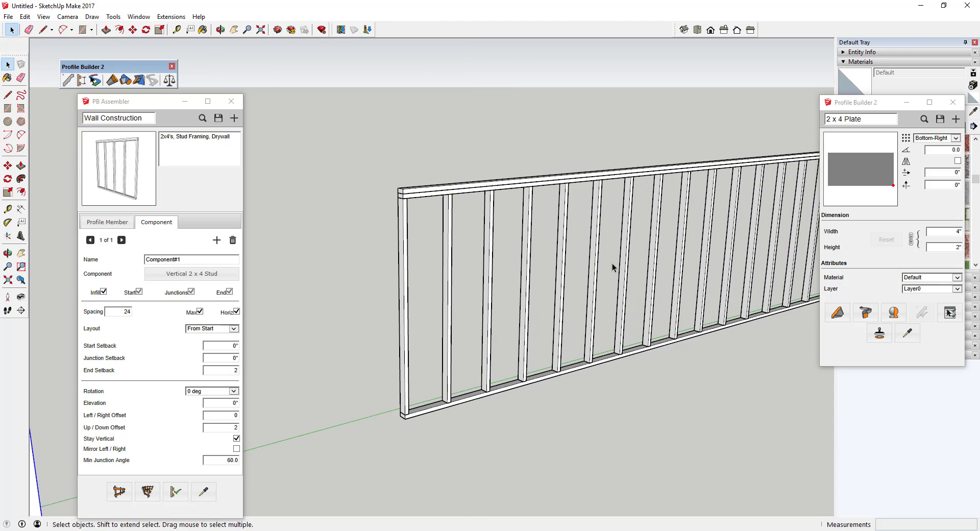
pyautogui.scroll(-4, 604, 275)
pyautogui.click(526, 268)
pyautogui.press('Delete')
pyautogui.scroll(-2, 526, 268)
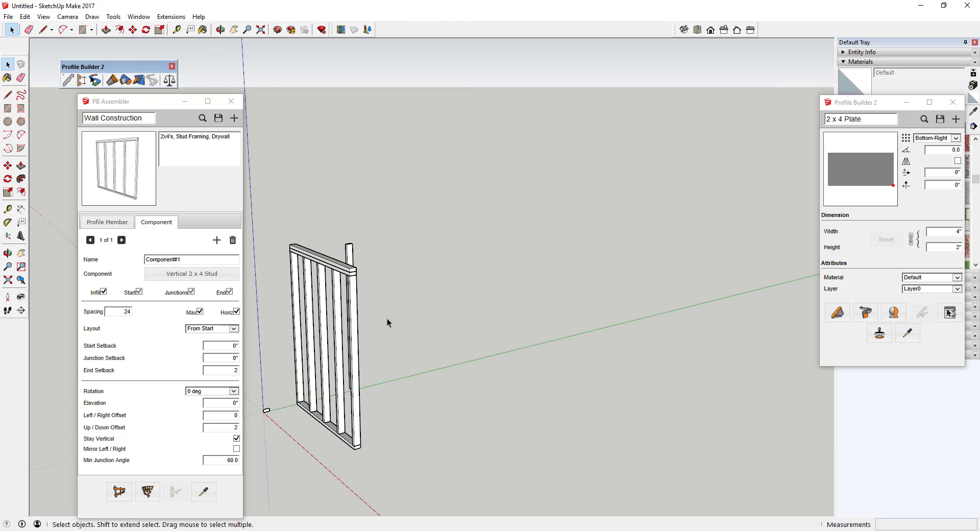
# Step: Examine the remaining wall segment's start end and full height, from the bottom plate up to the double top plates
pyautogui.scroll(-3, 532, 301)
pyautogui.scroll(4, 390, 324)
pyautogui.moveTo(390, 323); pyautogui.dragTo(332, 307, button='middle')
pyautogui.scroll(3, 380, 316)
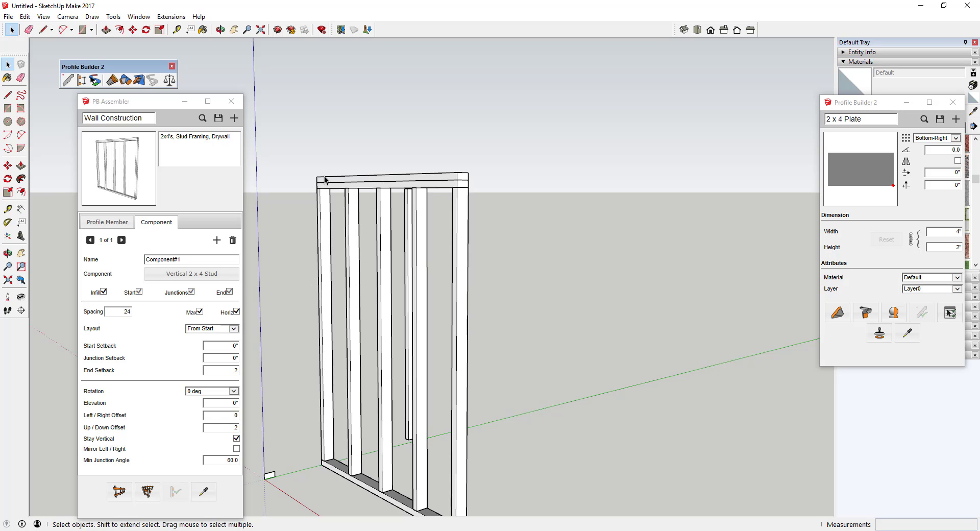
pyautogui.scroll(-2, 436, 197)
pyautogui.scroll(3, 398, 357)
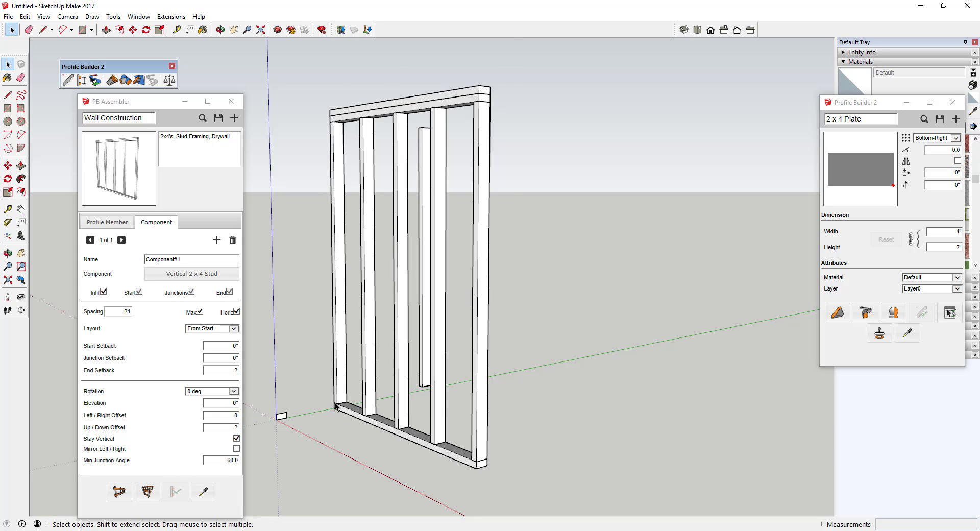
pyautogui.scroll(2, 336, 406)
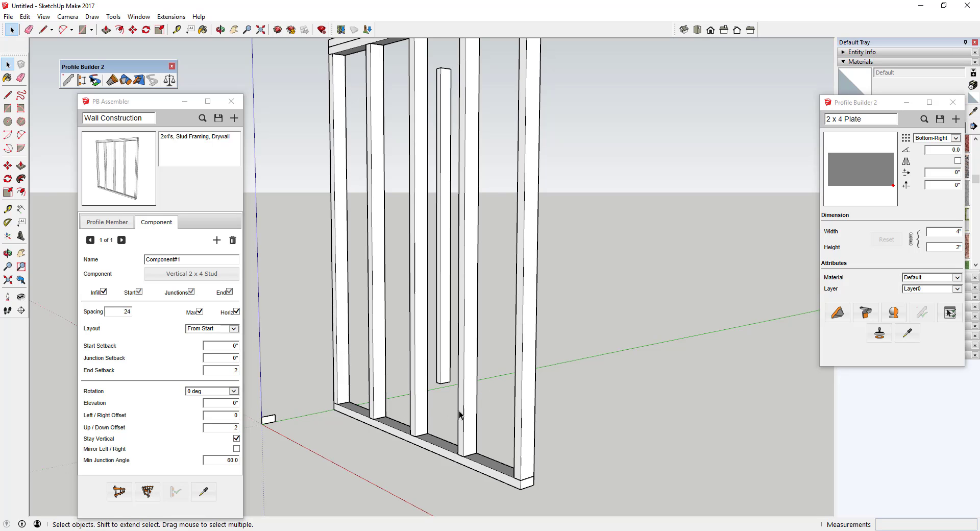
pyautogui.scroll(-3, 460, 415)
pyautogui.moveTo(459, 414); pyautogui.dragTo(488, 386, button='middle')
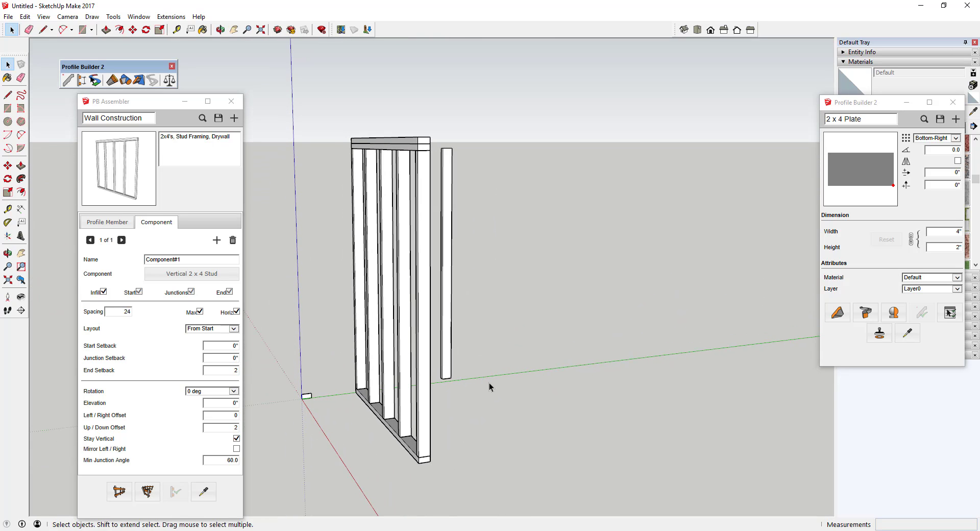
# Step: Draw an 8' 8" vertical line up the outer corner of the wall's start end, from the bottom plate's base to the top plates' top
pyautogui.press('o')
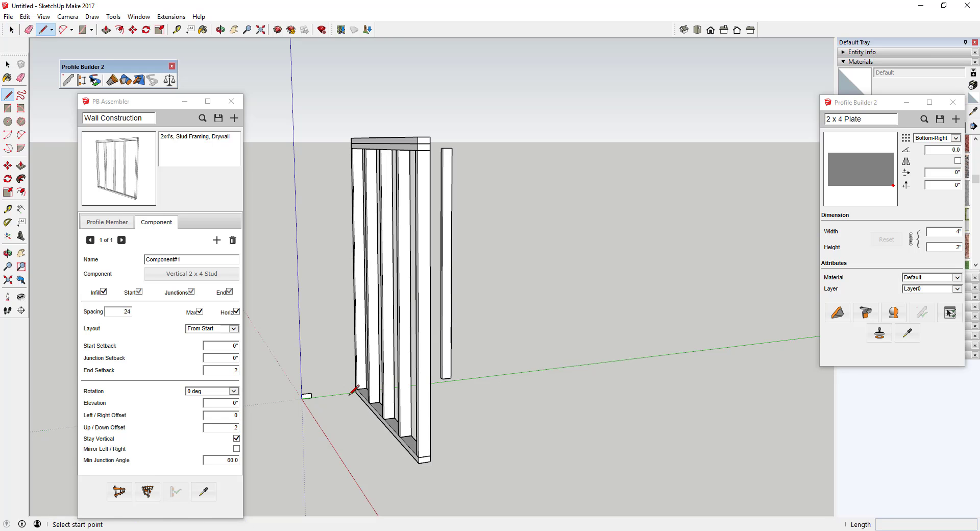
pyautogui.moveTo(353, 393); pyautogui.dragTo(417, 391)
pyautogui.scroll(3, 418, 391)
pyautogui.scroll(2, 358, 397)
pyautogui.press('l')
pyautogui.click(355, 399)
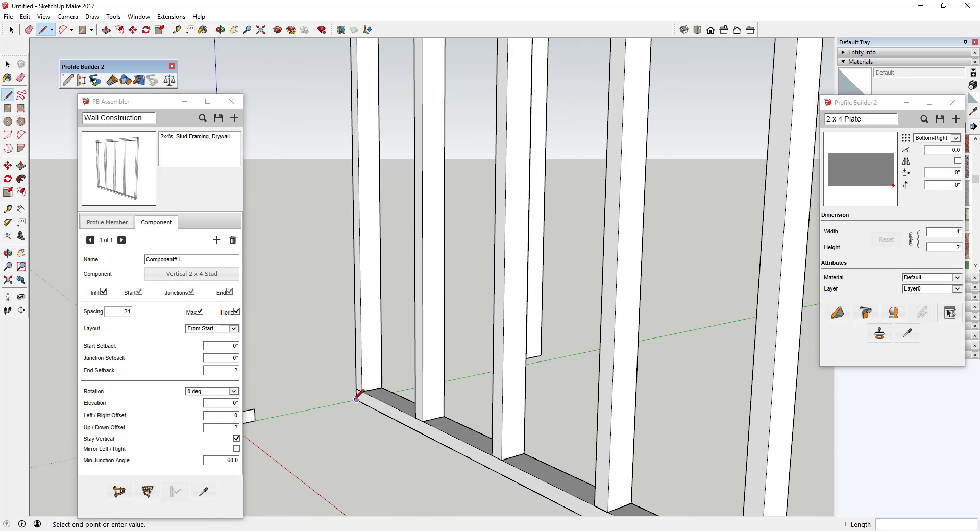
pyautogui.scroll(-3, 355, 398)
pyautogui.scroll(-3, 356, 397)
pyautogui.scroll(2, 353, 190)
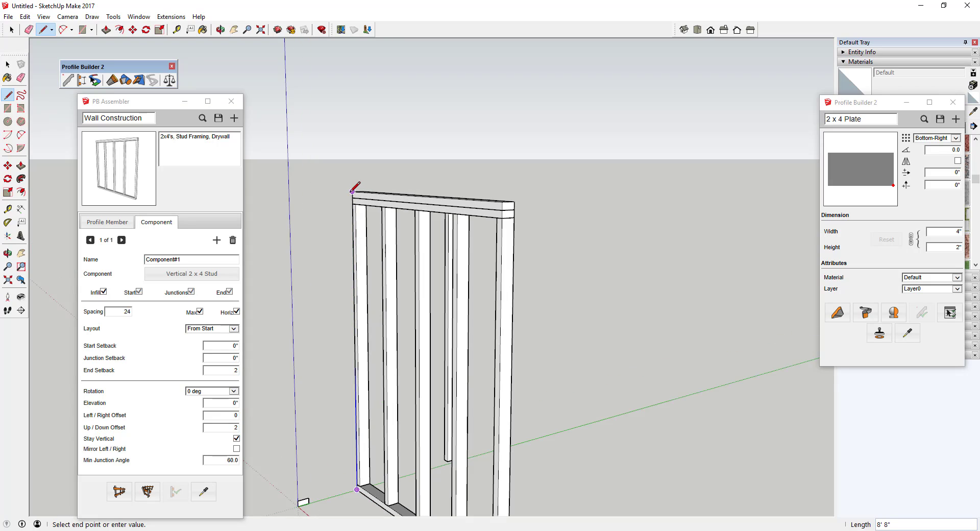
pyautogui.click(352, 191)
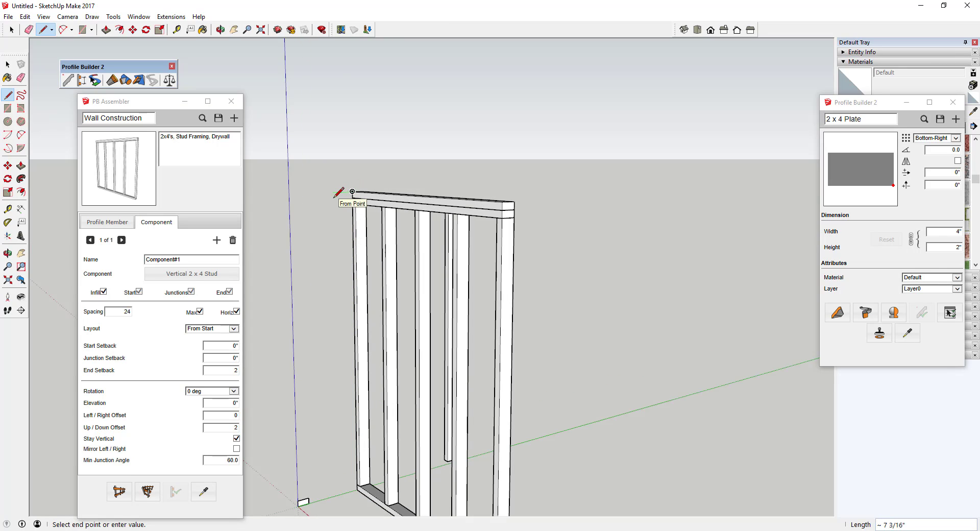
# Step: Complete the vertical line into a closed rectangle 5/8" wide and as tall as the wall
pyautogui.write('5/8')
pyautogui.press('Return')
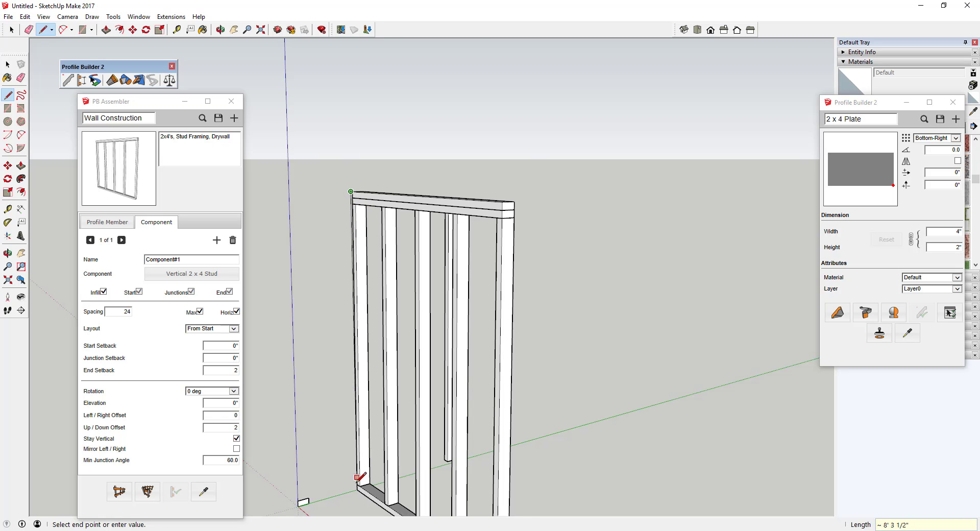
pyautogui.scroll(4, 359, 487)
pyautogui.scroll(1, 361, 493)
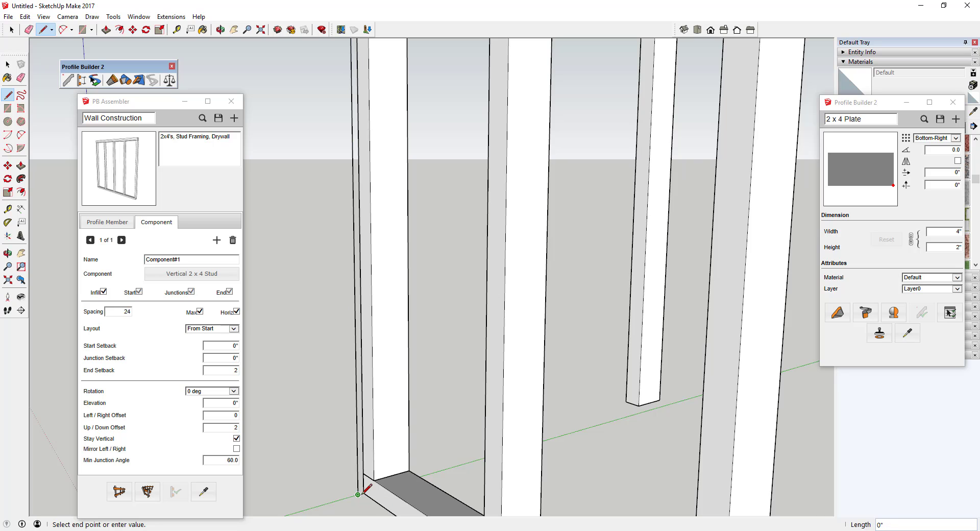
pyautogui.press('Escape')
# Step: Move the face of the thin sheathing cross-section about 2' 11" away from the wall's start end
pyautogui.press('space')
pyautogui.click(360, 435)
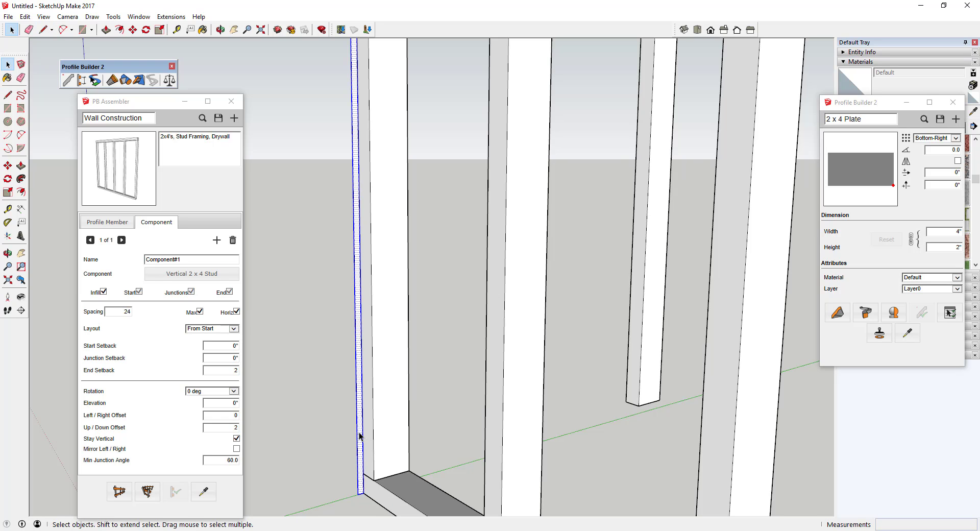
pyautogui.press('m')
pyautogui.click(359, 490)
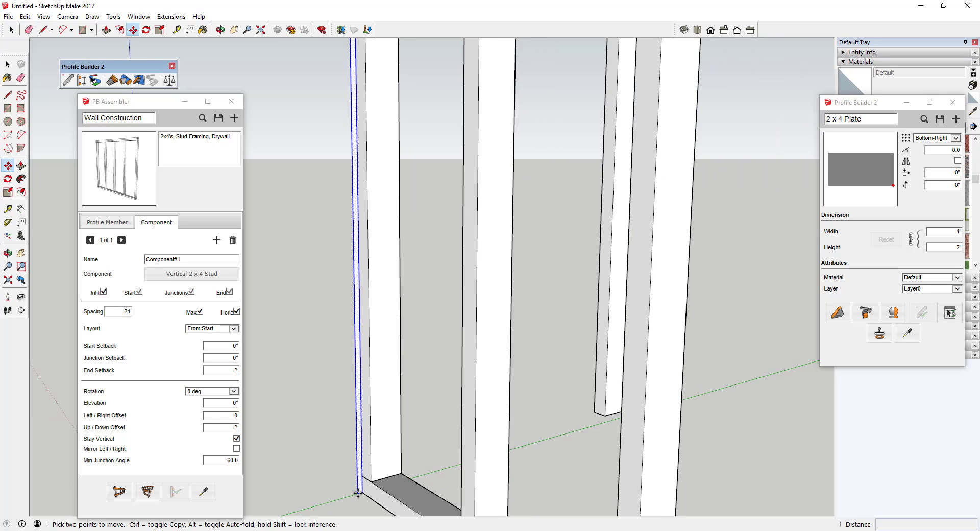
pyautogui.scroll(-3, 542, 442)
pyautogui.click(433, 467)
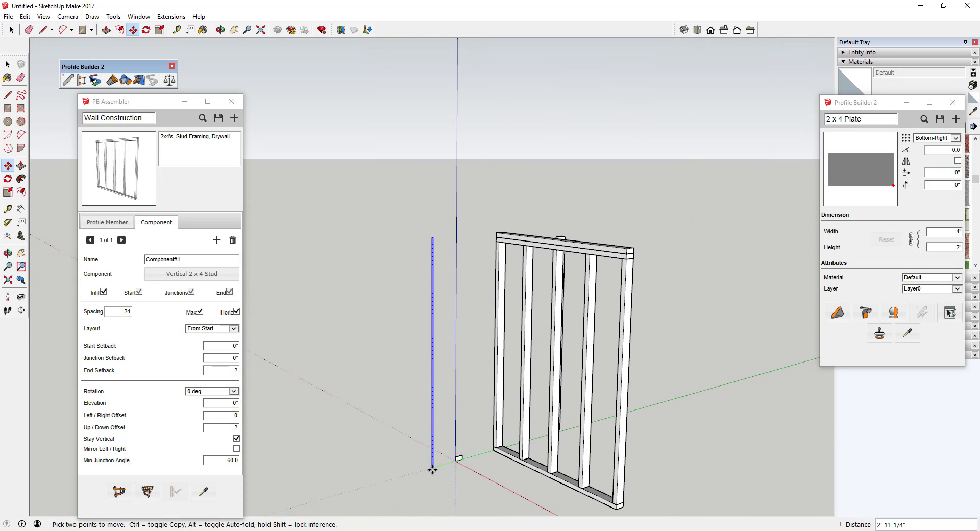
pyautogui.press('space')
# Step: Create a new profile named Plywood from the selected thin cross-section face
pyautogui.scroll(5, 407, 343)
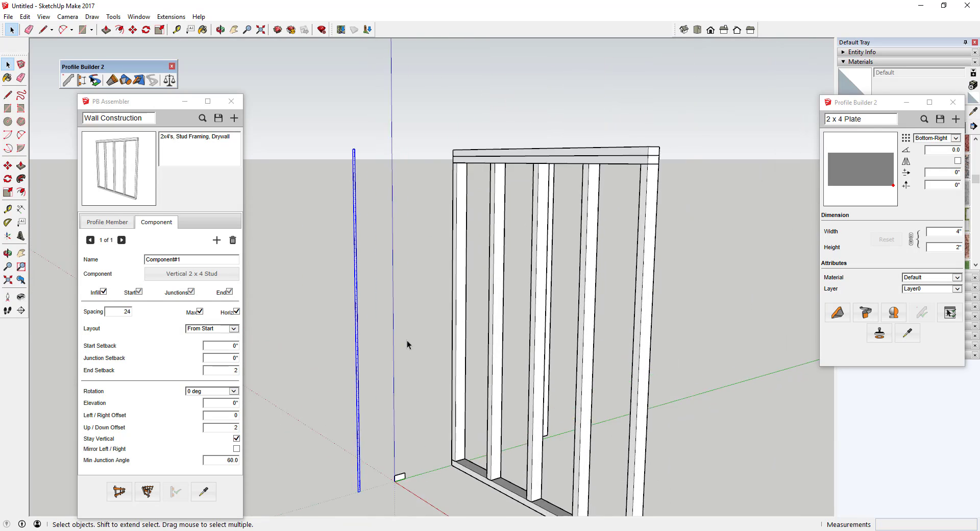
pyautogui.scroll(2, 353, 302)
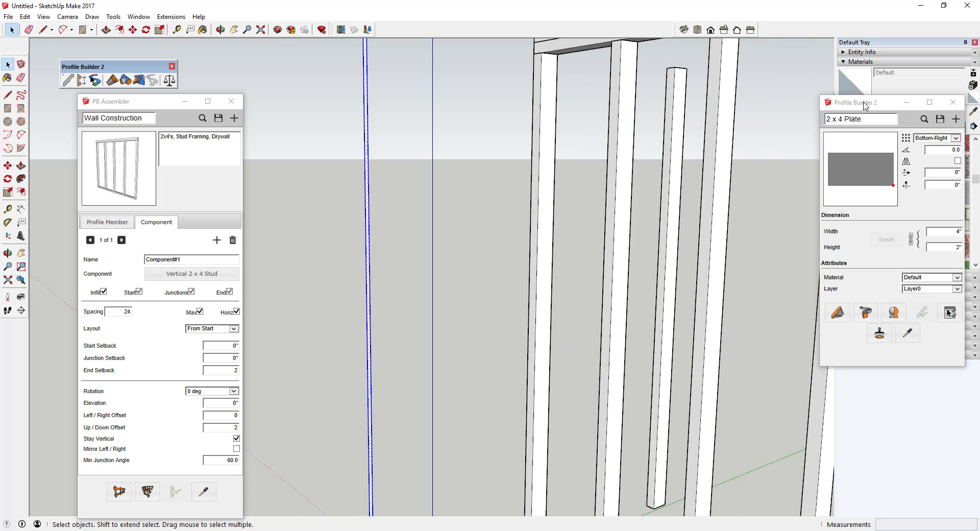
pyautogui.moveTo(864, 105); pyautogui.dragTo(125, 140)
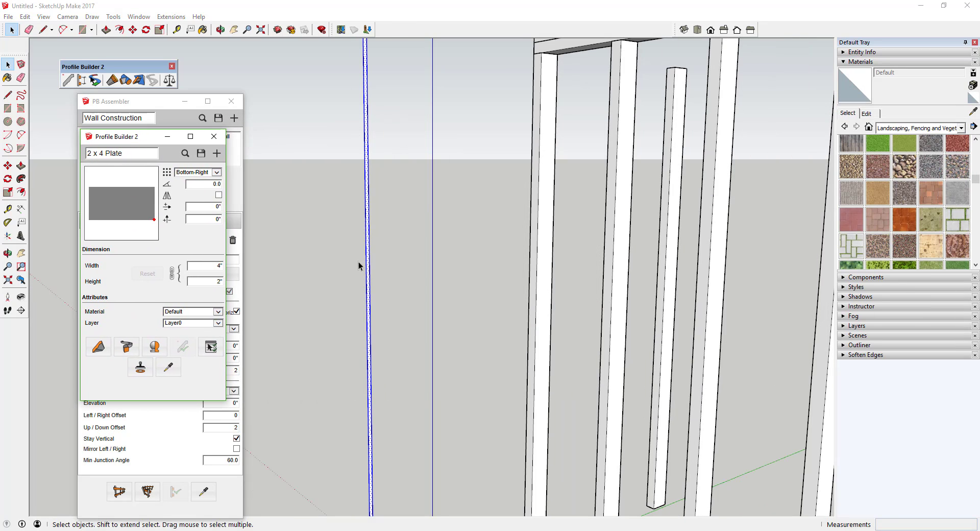
pyautogui.scroll(-3, 358, 262)
pyautogui.scroll(3, 359, 263)
pyautogui.scroll(3, 376, 249)
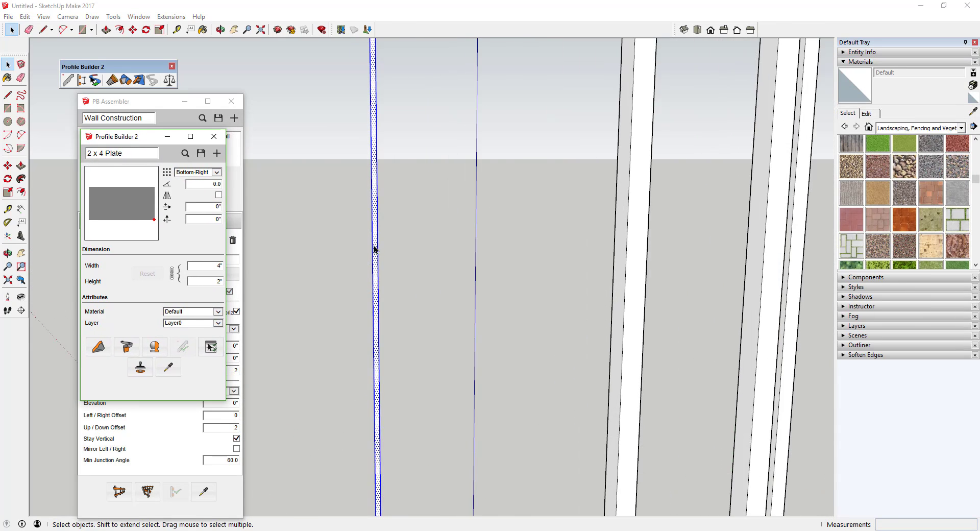
pyautogui.scroll(-3, 375, 249)
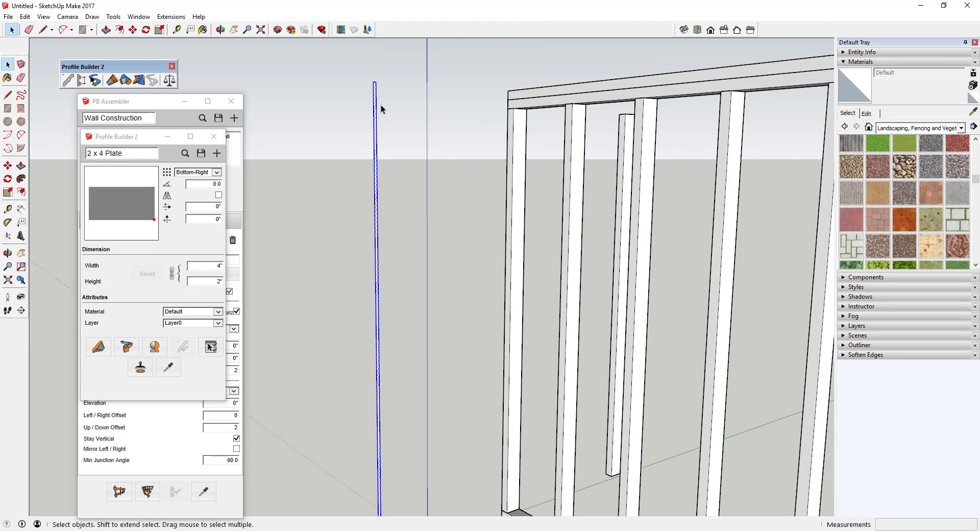
pyautogui.click(218, 153)
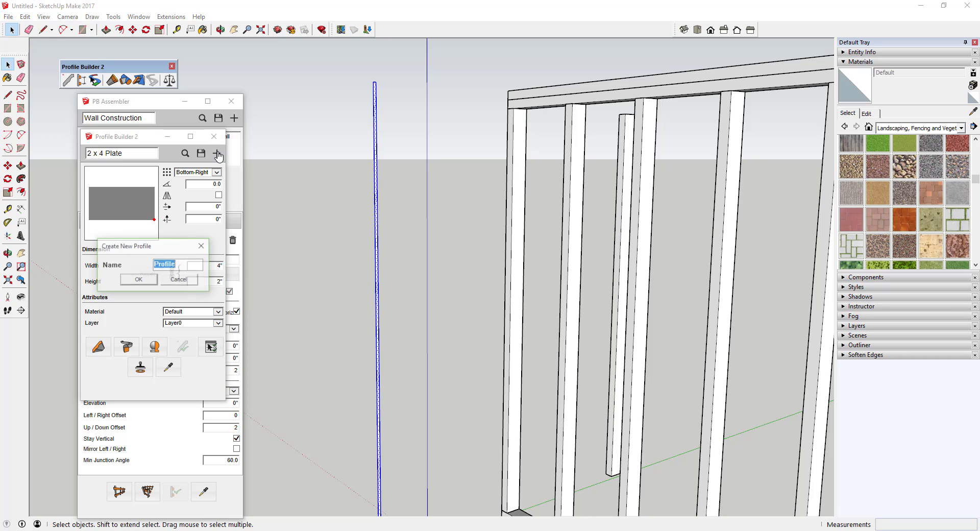
pyautogui.write('Plywood')
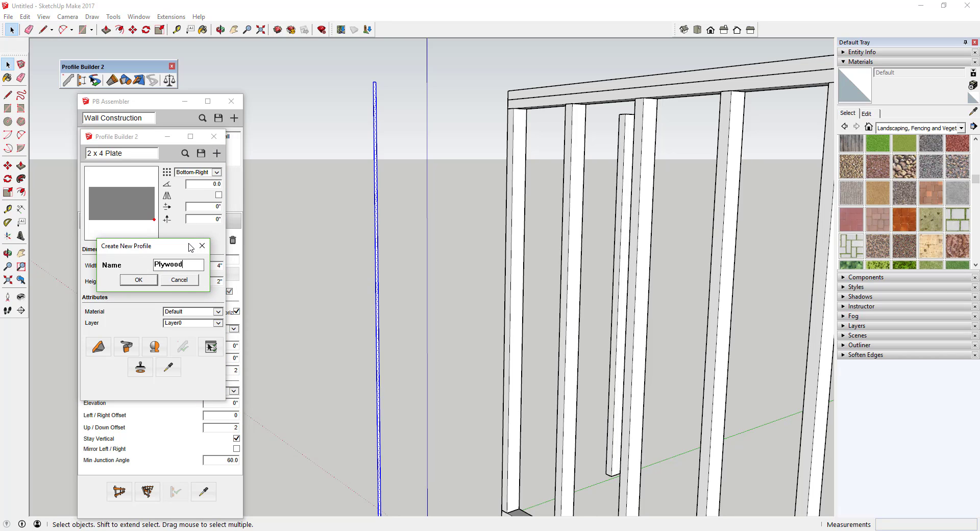
pyautogui.press('Return')
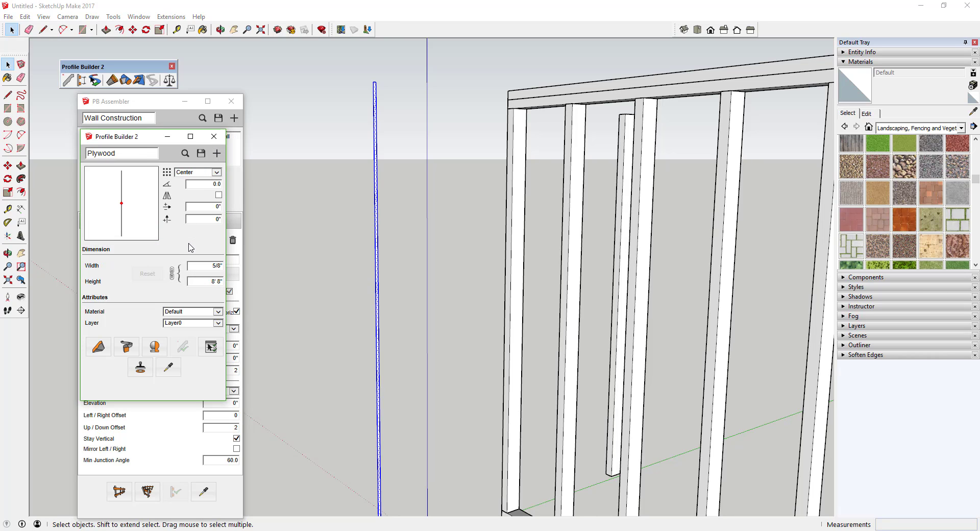
# Step: Set the Plywood profile's placement point to Bottom-Right
pyautogui.click(196, 176)
pyautogui.click(196, 185)
pyautogui.click(191, 175)
pyautogui.click(198, 187)
# Step: Try building a test member with the Plywood profile beside the wall frame
pyautogui.click(96, 351)
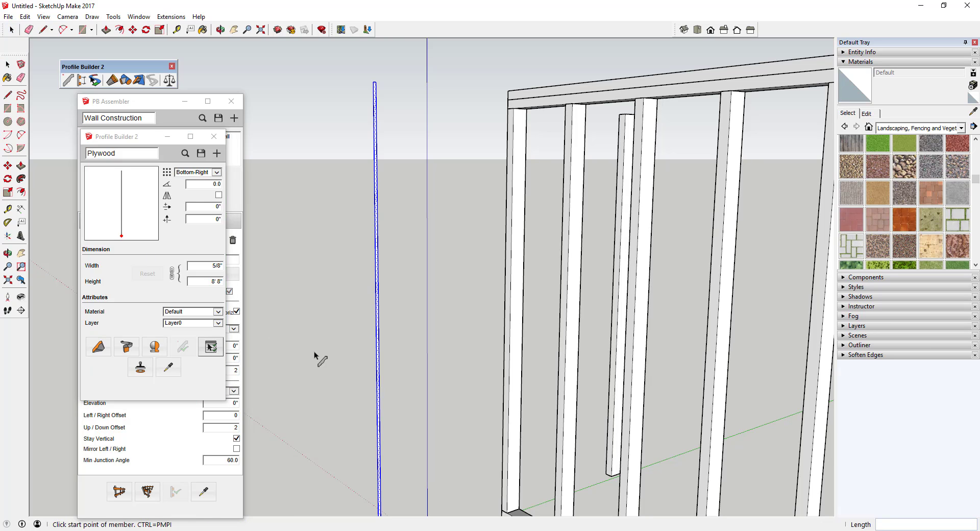
pyautogui.click(313, 351)
pyautogui.click(482, 300)
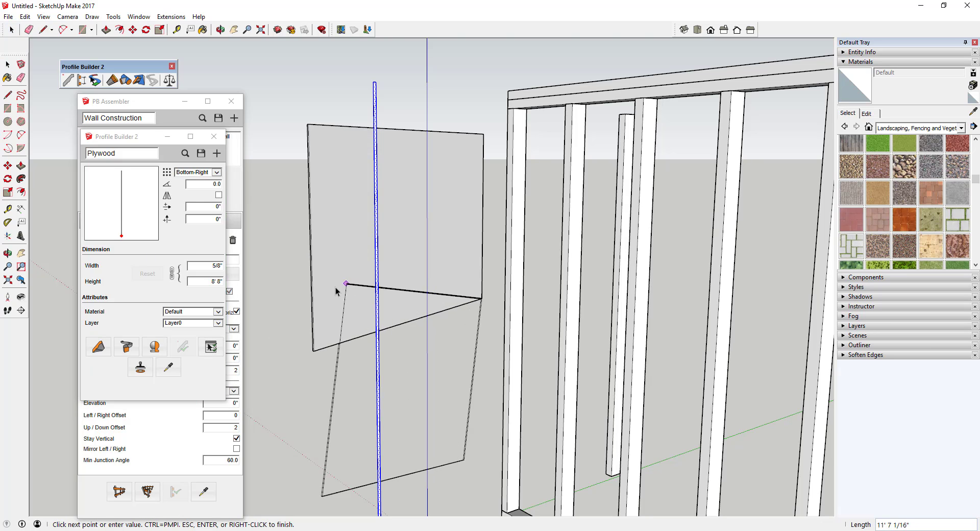
pyautogui.press('Return')
pyautogui.scroll(5, 295, 292)
pyautogui.moveTo(295, 292); pyautogui.dragTo(361, 273, button='middle')
pyautogui.scroll(-4, 363, 255)
pyautogui.moveTo(326, 303); pyautogui.dragTo(412, 285, button='middle')
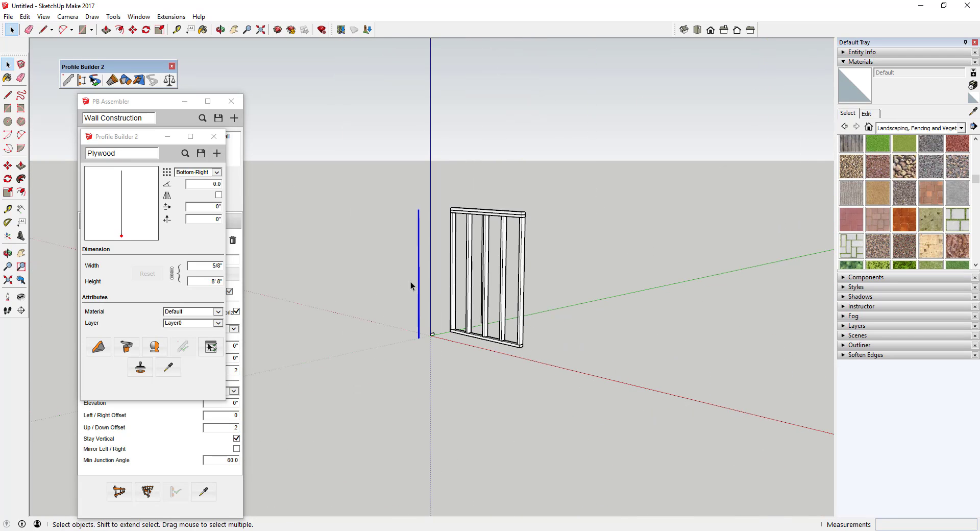
# Step: Check which materials are available for the Plywood profile
pyautogui.scroll(5, 419, 265)
pyautogui.scroll(2, 406, 260)
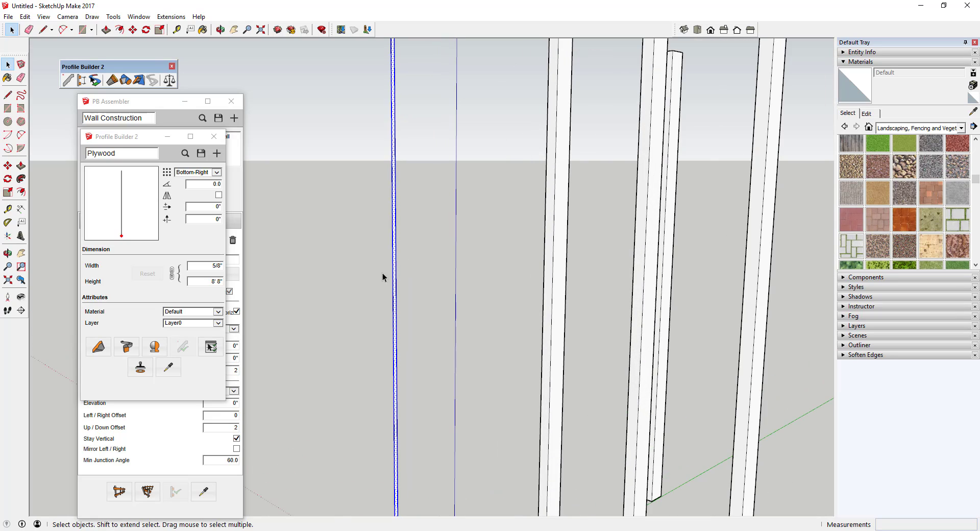
pyautogui.click(199, 312)
pyautogui.click(203, 311)
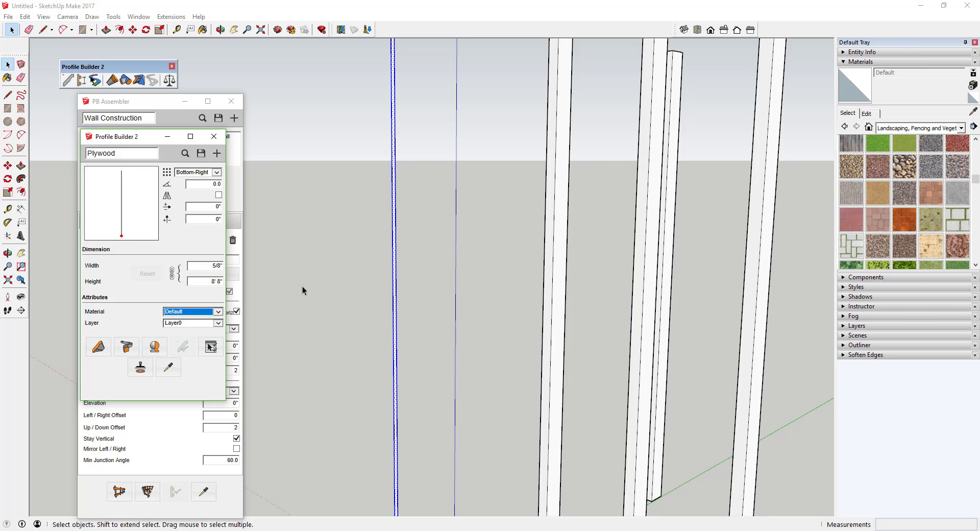
pyautogui.scroll(-3, 306, 289)
pyautogui.scroll(2, 916, 182)
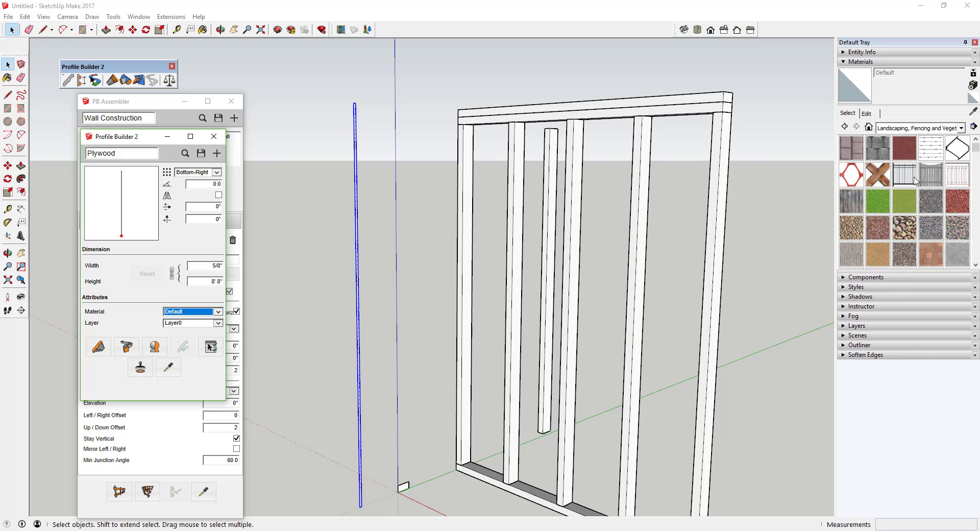
# Step: Paint the thin cross-section face with Wood Plywood Knots from the Wood collection and set the Plywood profile's material to it
pyautogui.click(908, 129)
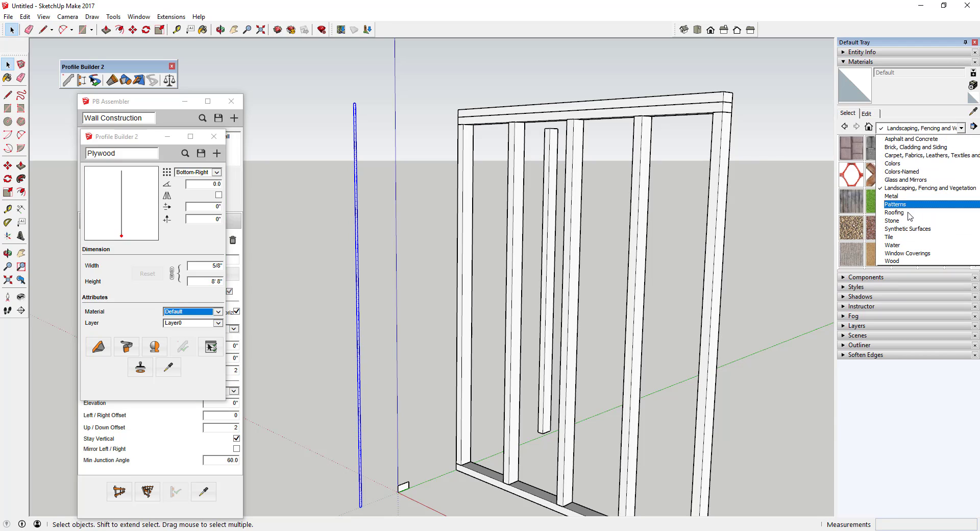
pyautogui.click(897, 260)
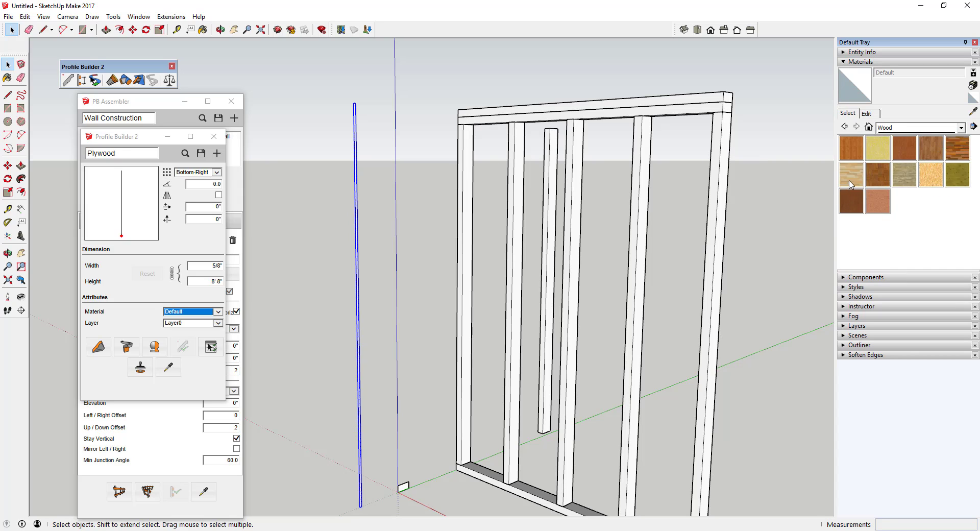
pyautogui.click(966, 180)
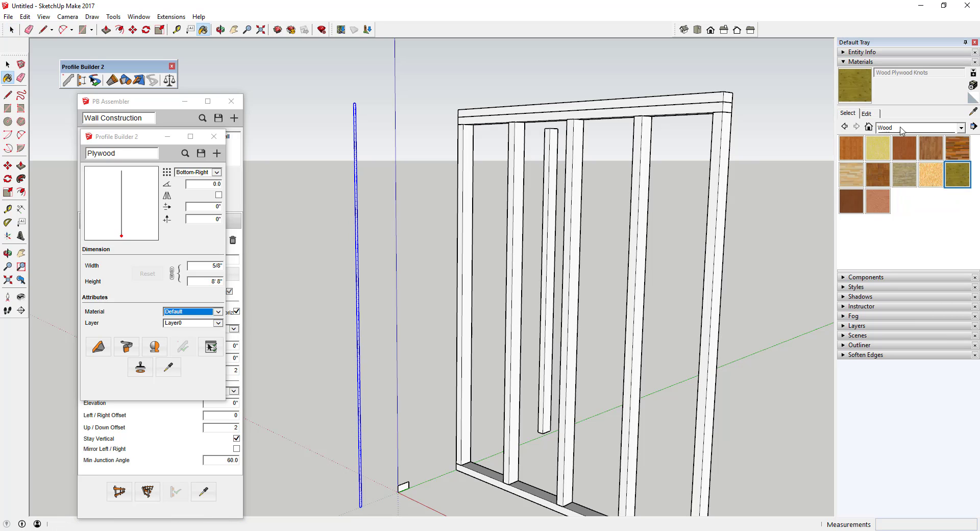
pyautogui.scroll(5, 347, 255)
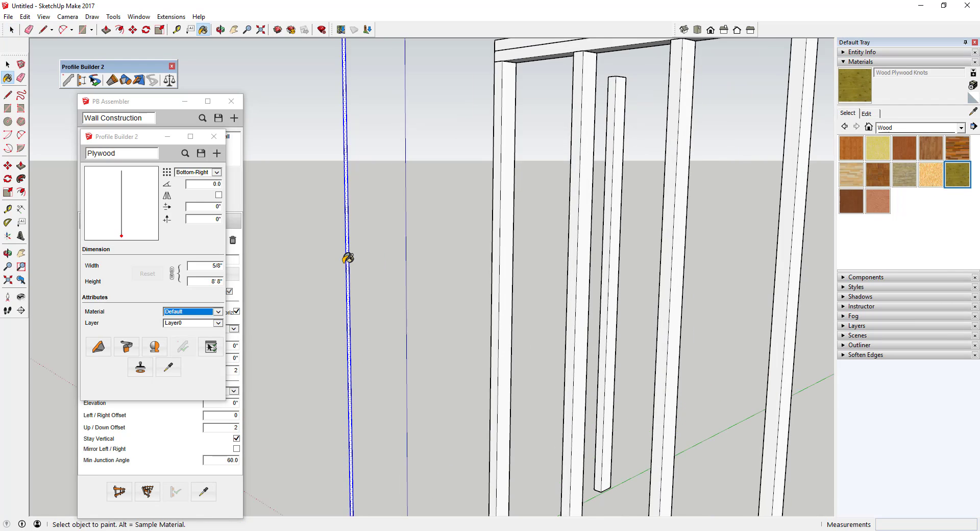
pyautogui.click(349, 257)
pyautogui.scroll(-4, 520, 230)
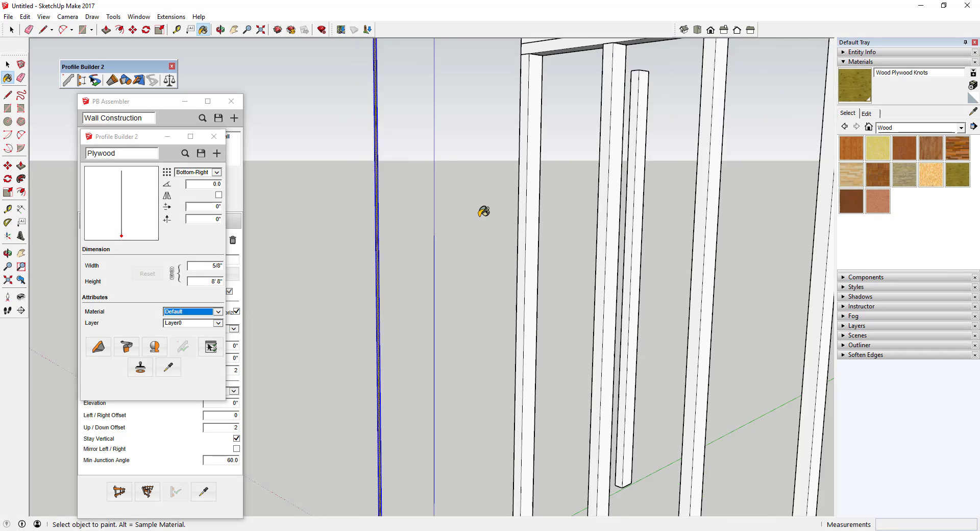
pyautogui.scroll(3, 395, 217)
pyautogui.scroll(2, 419, 228)
pyautogui.scroll(1, 423, 224)
pyautogui.press('space')
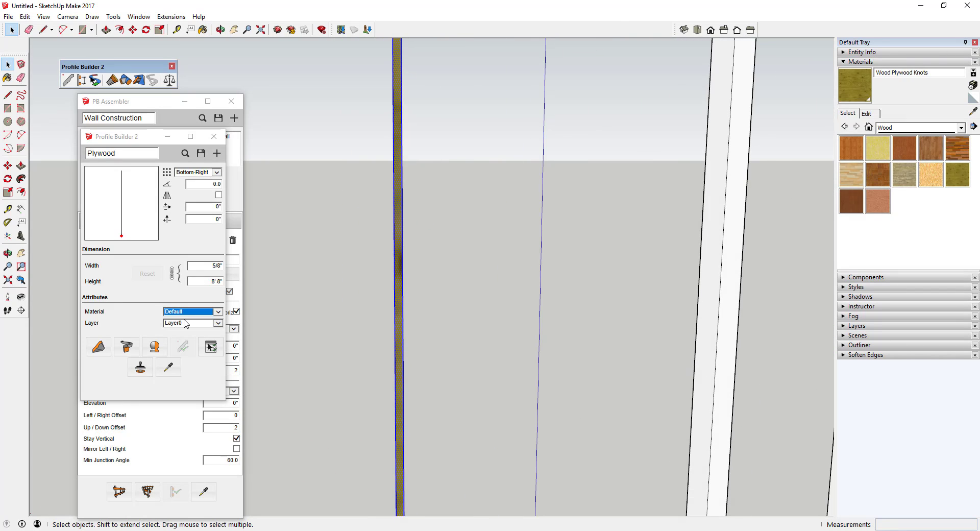
pyautogui.click(185, 312)
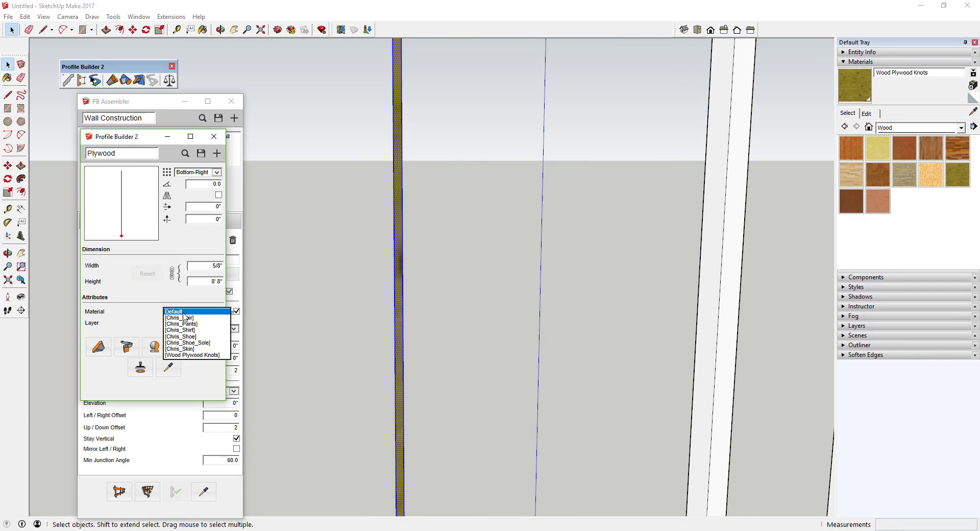
pyautogui.click(206, 355)
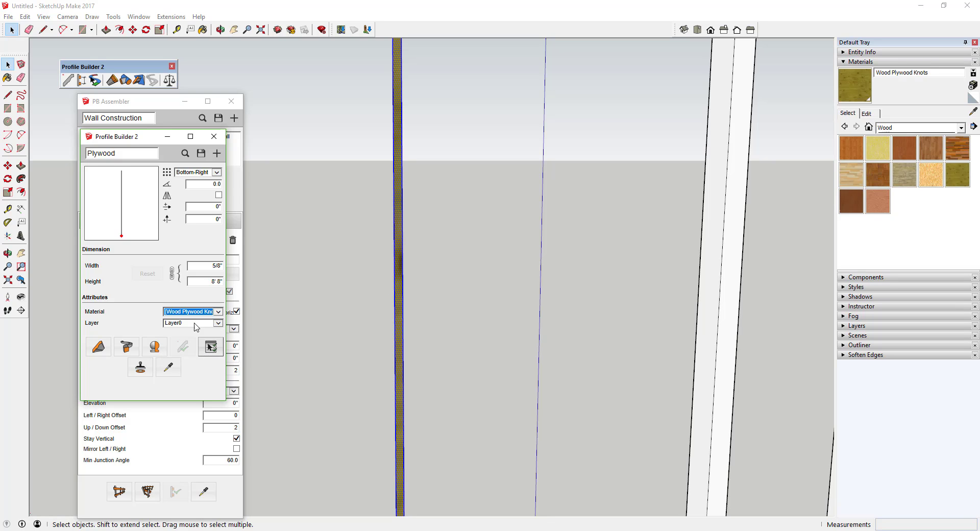
# Step: Build a test panel with the Plywood profile in front of the wall frame, inspect it, and undo it
pyautogui.scroll(-8, 434, 298)
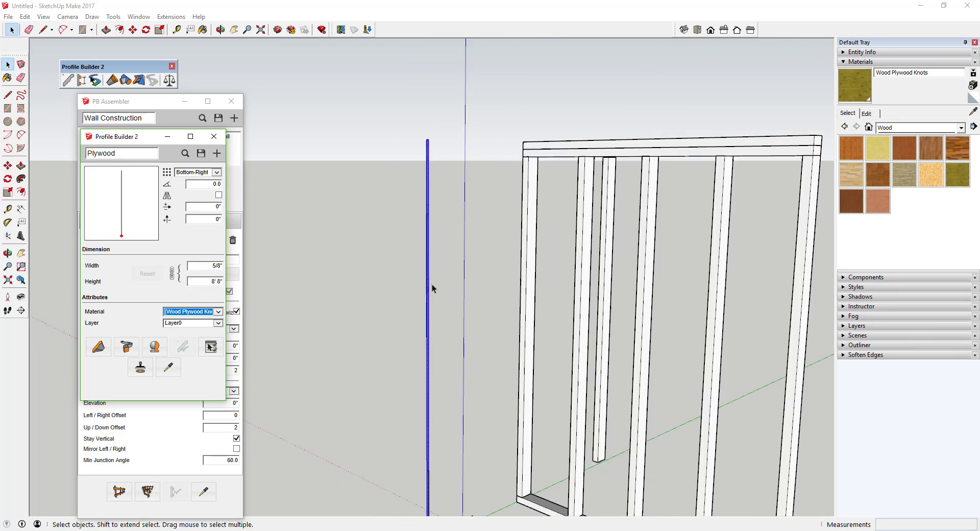
pyautogui.click(98, 347)
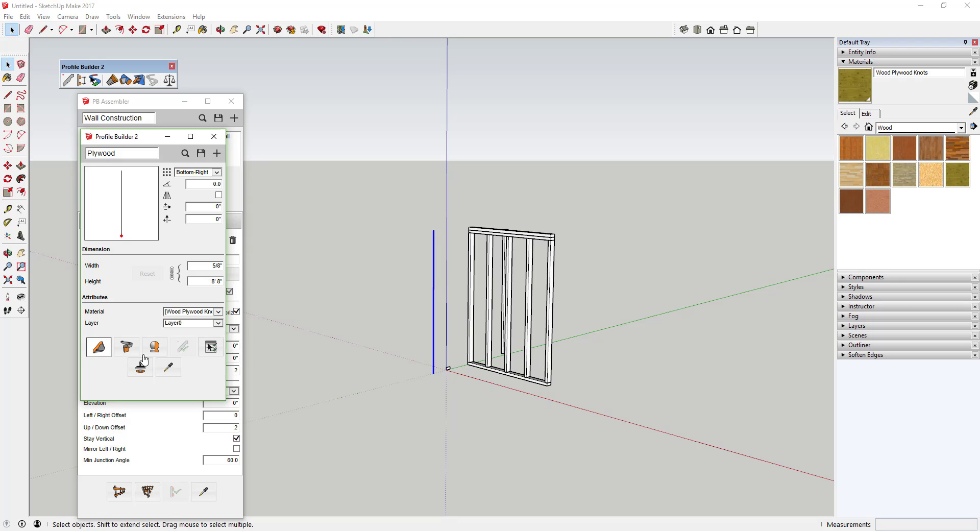
pyautogui.click(406, 383)
pyautogui.doubleClick(577, 438)
pyautogui.moveTo(559, 386); pyautogui.dragTo(459, 327, button='middle')
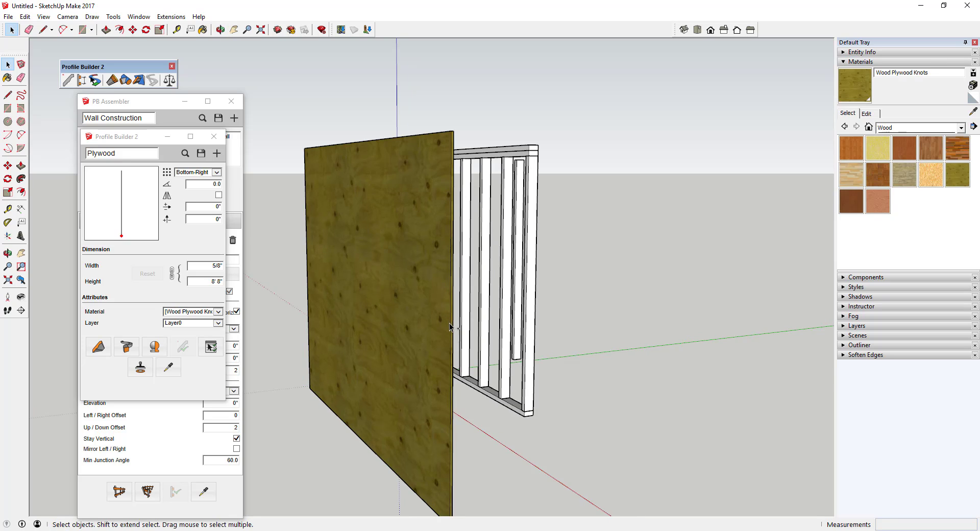
pyautogui.hotkey('ctrl', 'z')
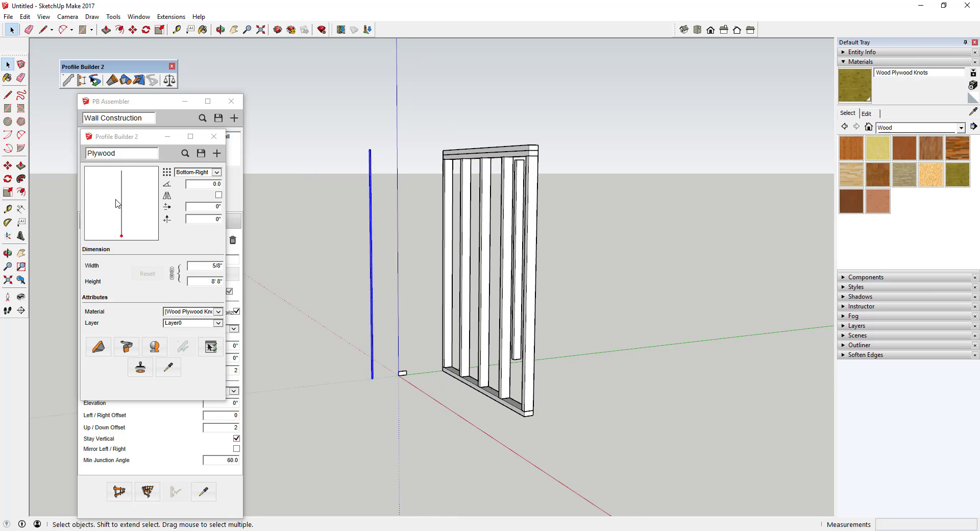
# Step: Rename the Plywood profile PlywoodSheathing and save it to the 08 Wall with Profile Builder folder
pyautogui.click(122, 154)
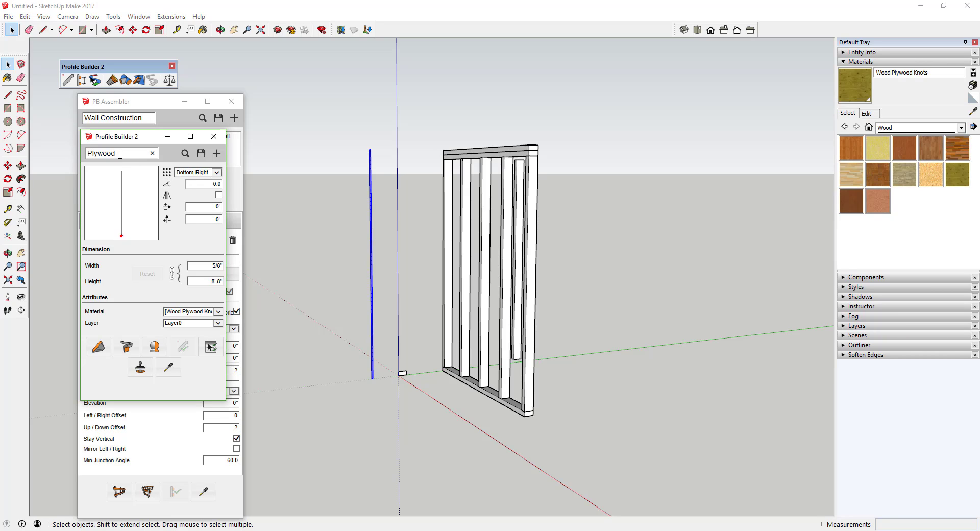
pyautogui.write('Sheathing')
pyautogui.press('Tab')
pyautogui.click(201, 154)
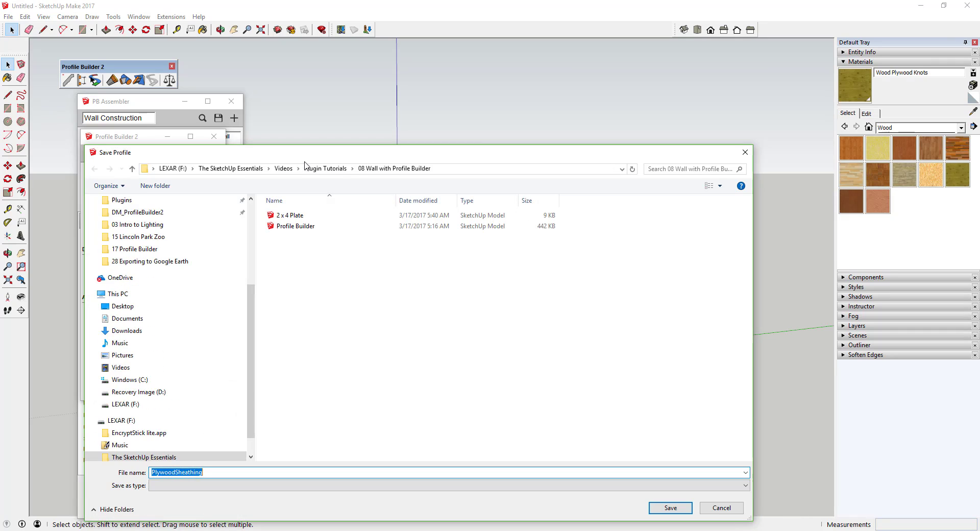
pyautogui.write('Plywood Sheathing')
pyautogui.press('Return')
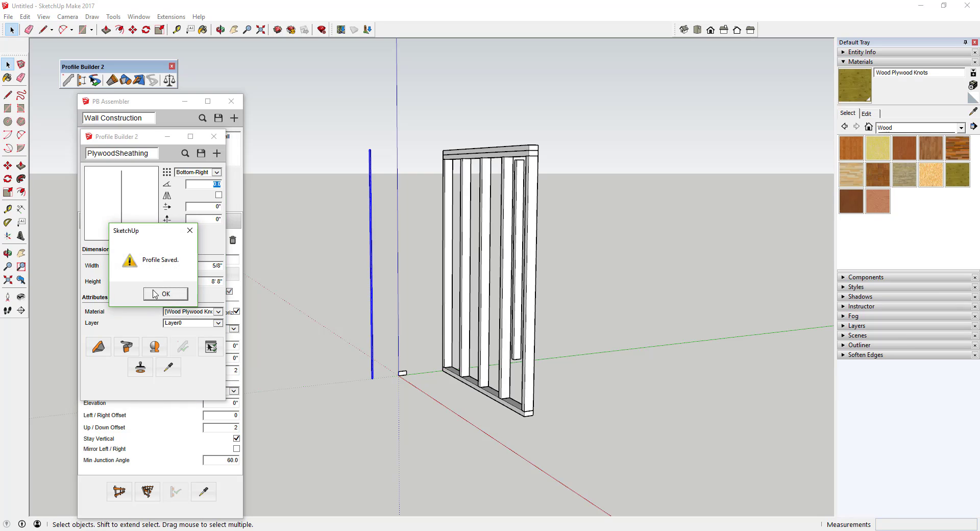
pyautogui.click(154, 293)
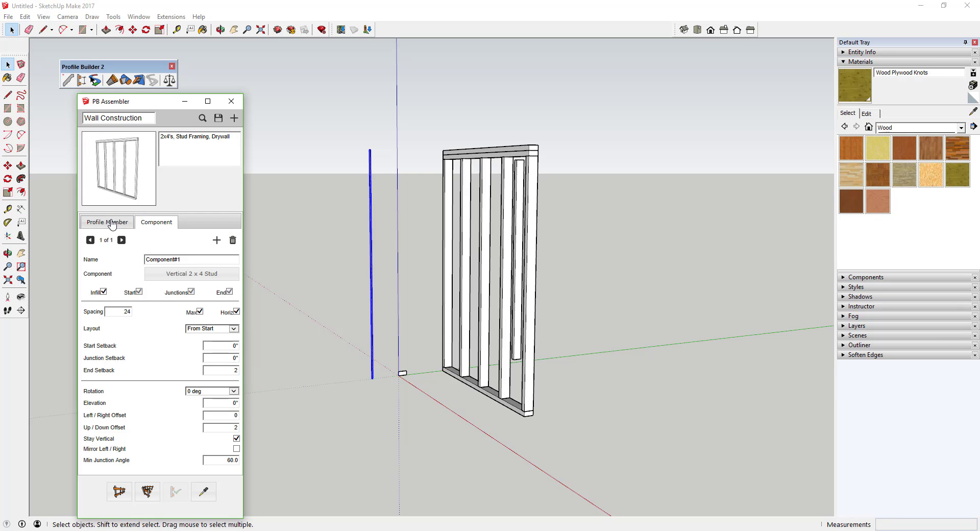
# Step: Add a fourth profile member to the Wall Construction assembly and name it Plywood Sheathing
pyautogui.click(111, 223)
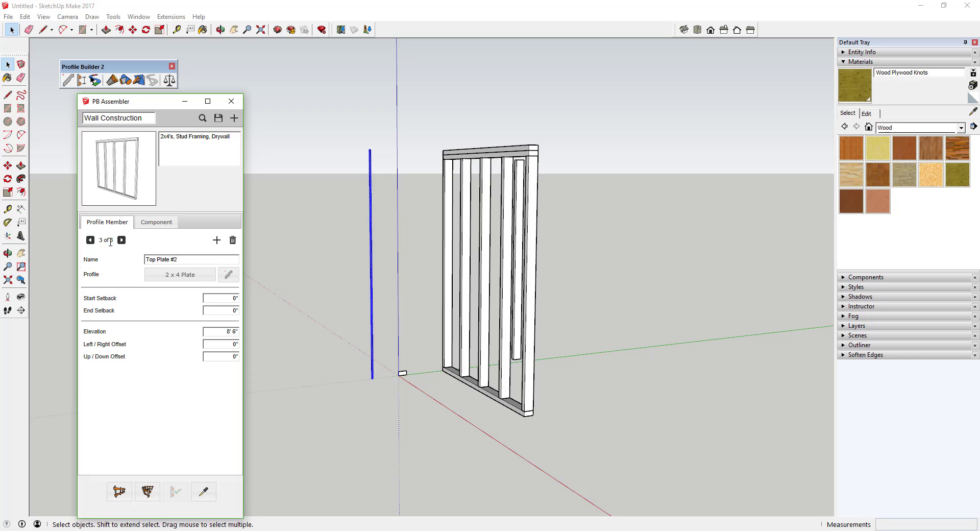
pyautogui.click(217, 241)
pyautogui.click(197, 257)
pyautogui.press('Tab')
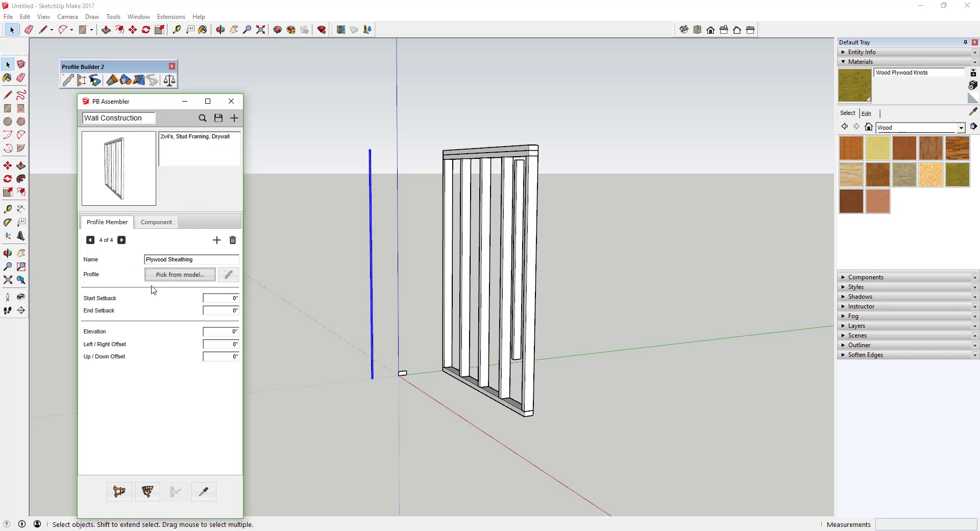
# Step: Assign the saved PlywoodSheathing profile from the 08 Wall with Profile Builder folder to the Plywood Sheathing member
pyautogui.click(233, 280)
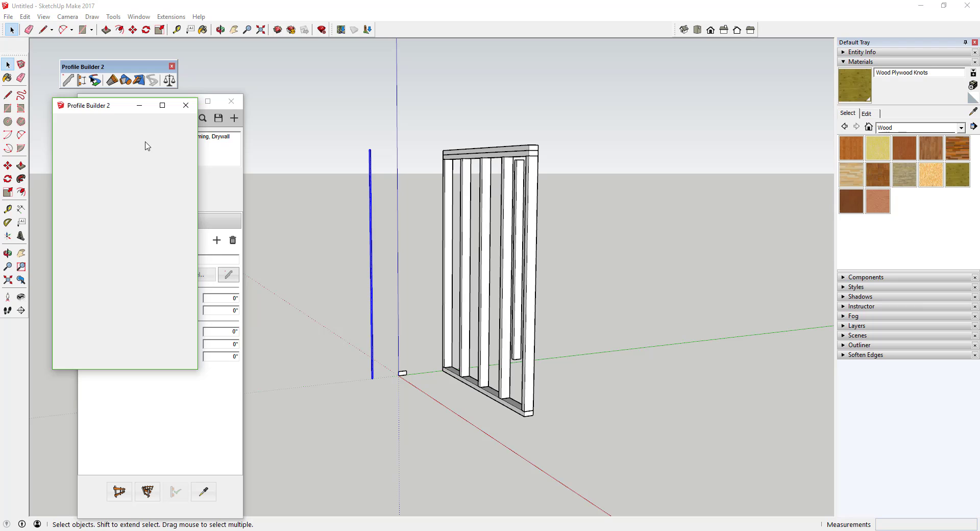
pyautogui.click(158, 122)
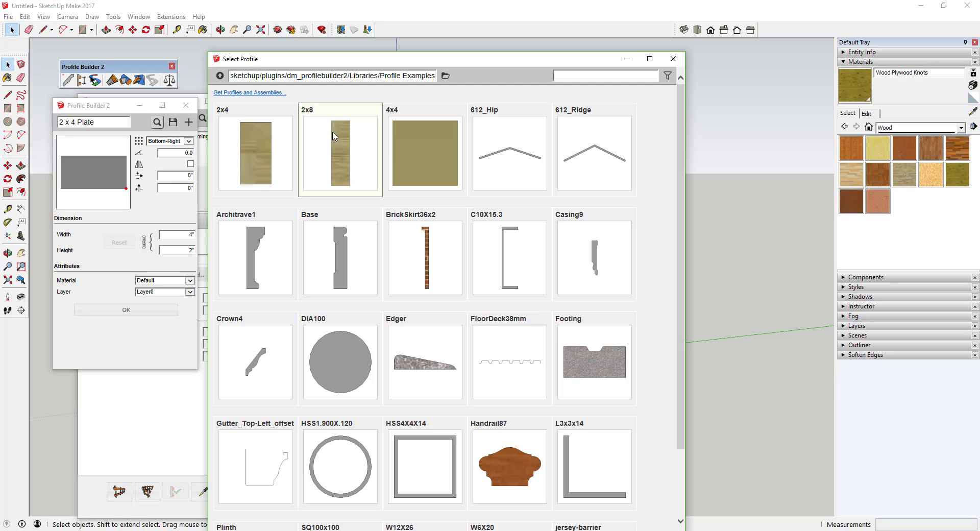
pyautogui.click(445, 76)
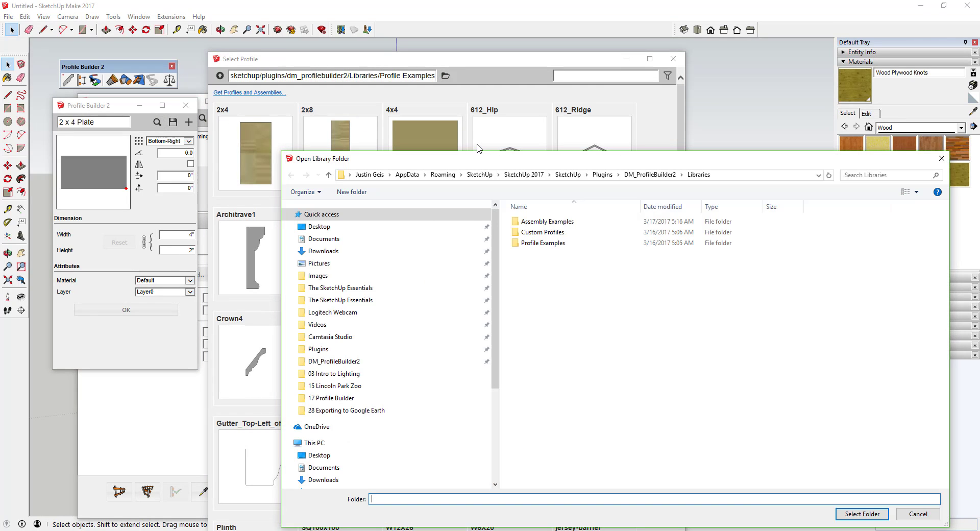
pyautogui.click(338, 396)
pyautogui.click(479, 173)
pyautogui.doubleClick(542, 277)
pyautogui.doubleClick(540, 295)
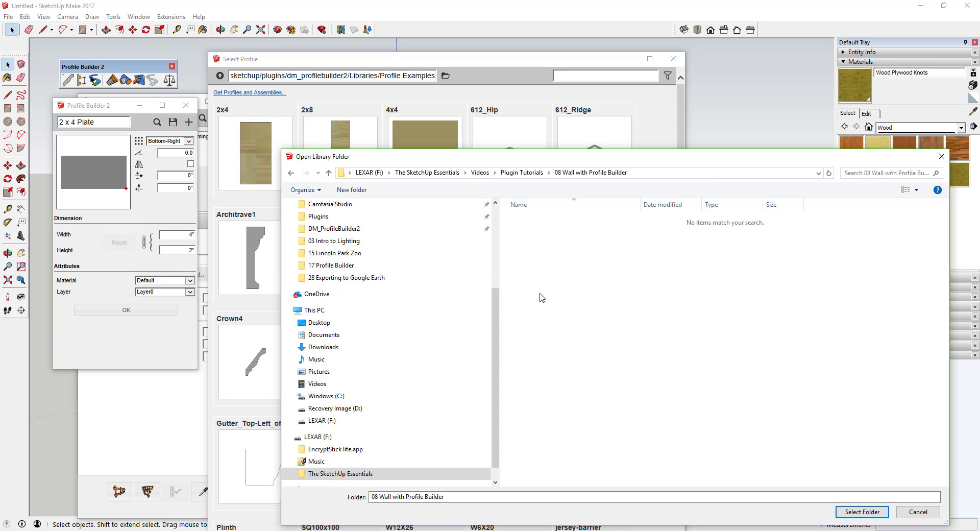
pyautogui.click(862, 512)
pyautogui.doubleClick(346, 151)
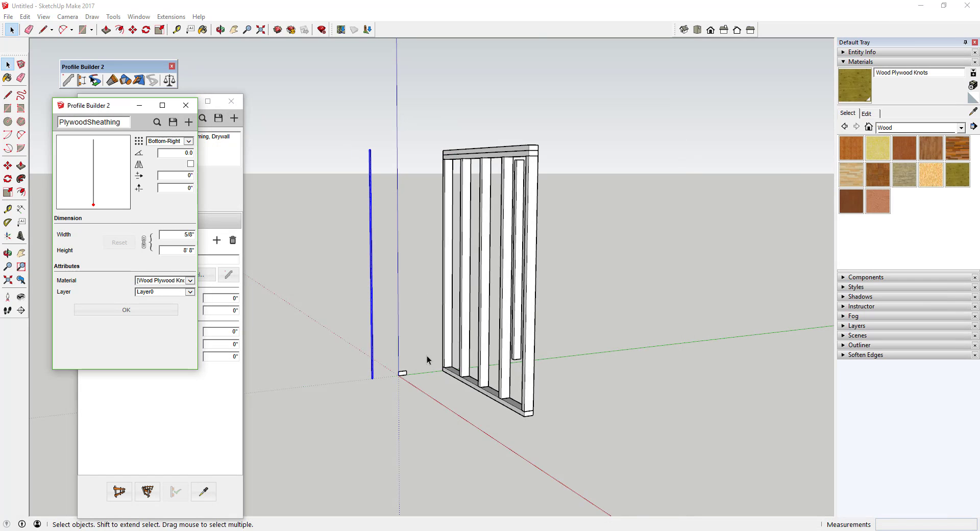
pyautogui.click(128, 311)
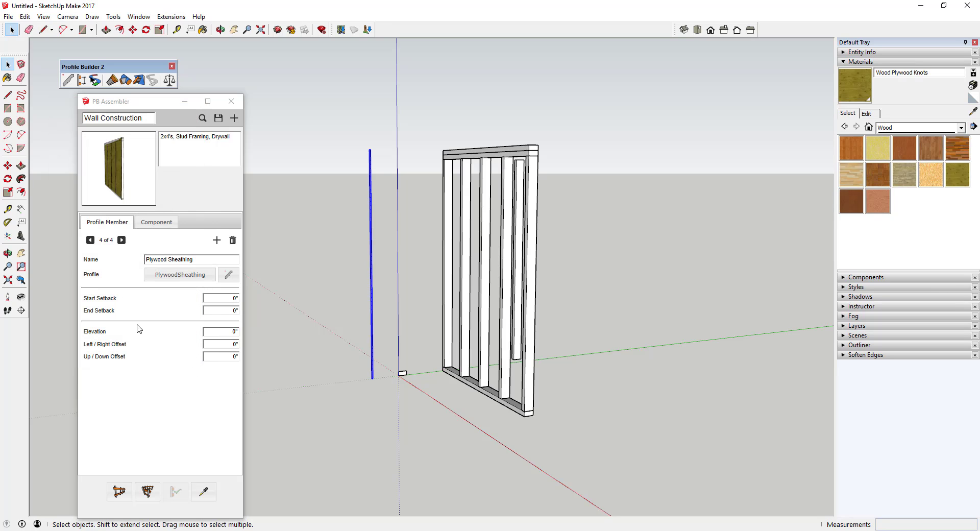
pyautogui.click(114, 170)
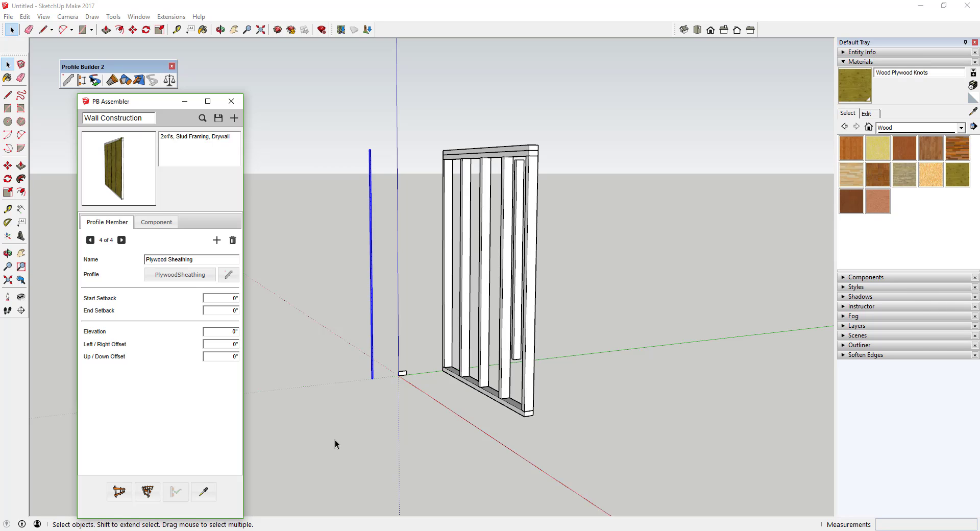
# Step: Apply the updated assembly to the existing wall frame and inspect how the sheathing sits against the top plates
pyautogui.click(483, 384)
pyautogui.scroll(5, 485, 378)
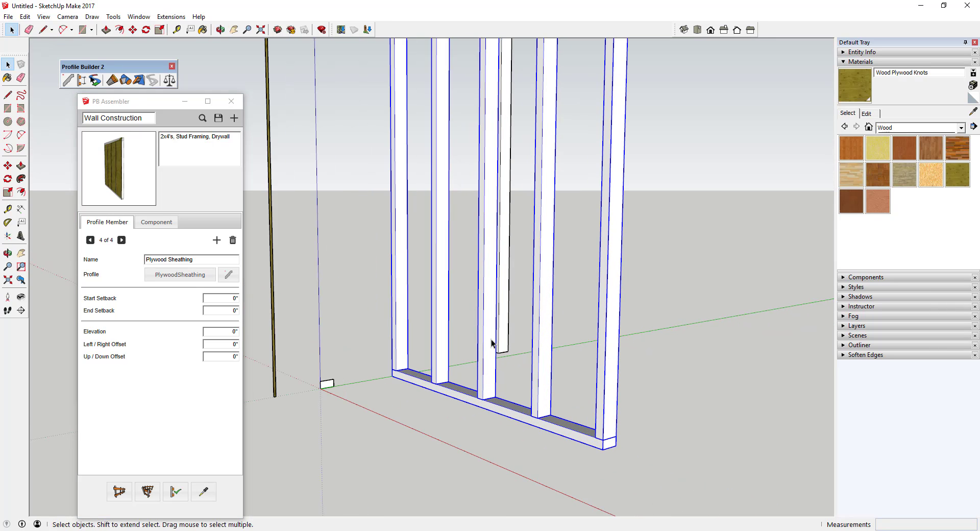
pyautogui.click(175, 492)
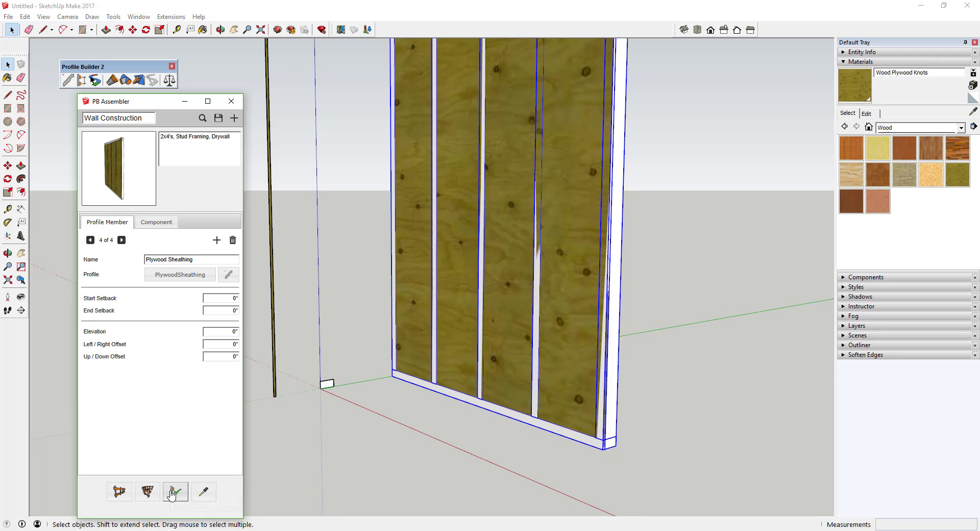
pyautogui.scroll(-1, 455, 365)
pyautogui.scroll(-3, 455, 366)
pyautogui.scroll(3, 541, 163)
pyautogui.moveTo(536, 167); pyautogui.dragTo(461, 186, button='middle')
pyautogui.scroll(3, 449, 131)
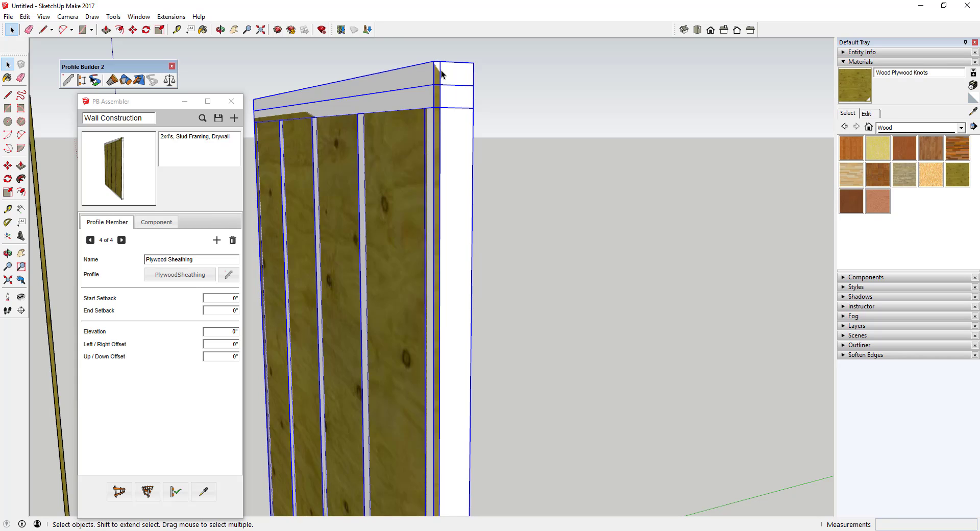
# Step: Set the Plywood Sheathing member's left/right offset to 5/8, apply it to the wall and check the sheathing's position
pyautogui.click(221, 344)
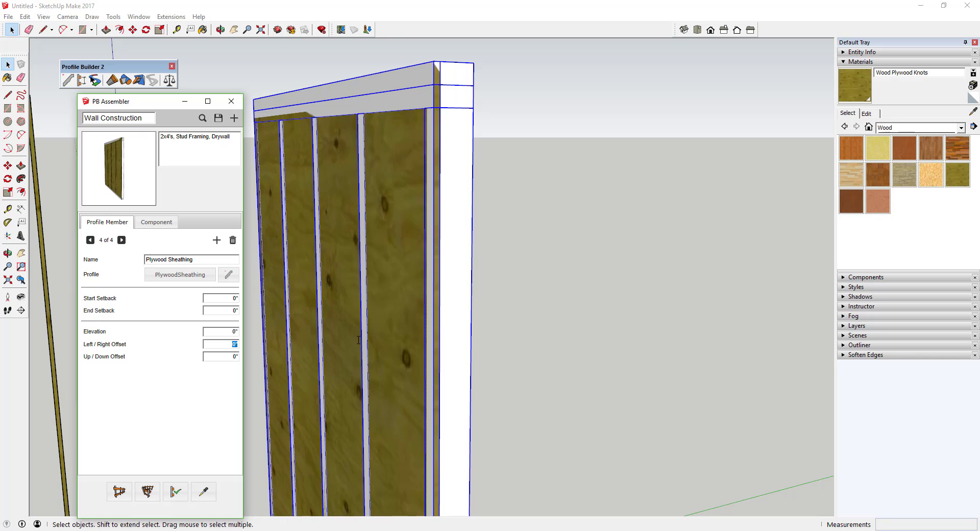
pyautogui.press('Tab')
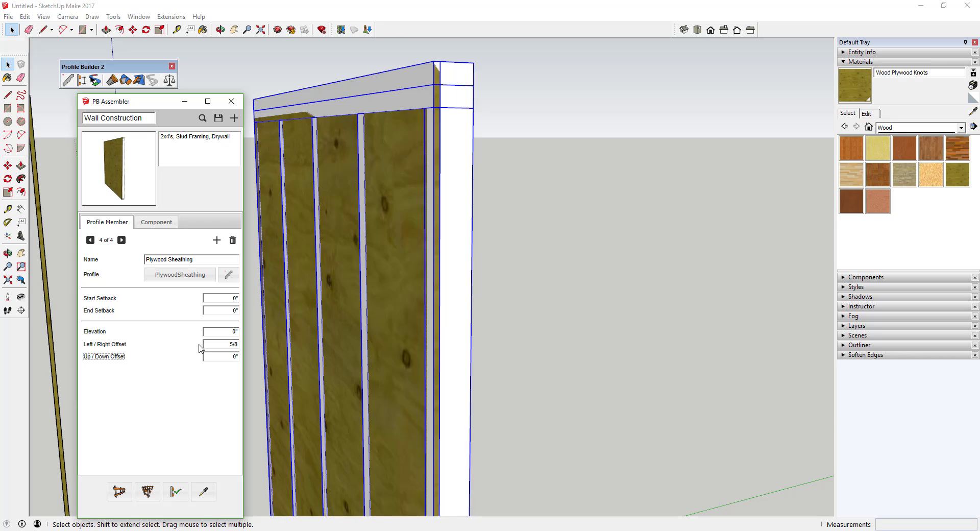
pyautogui.click(175, 492)
pyautogui.moveTo(564, 263); pyautogui.dragTo(534, 233, button='middle')
pyautogui.scroll(-3, 534, 233)
pyautogui.scroll(3, 494, 256)
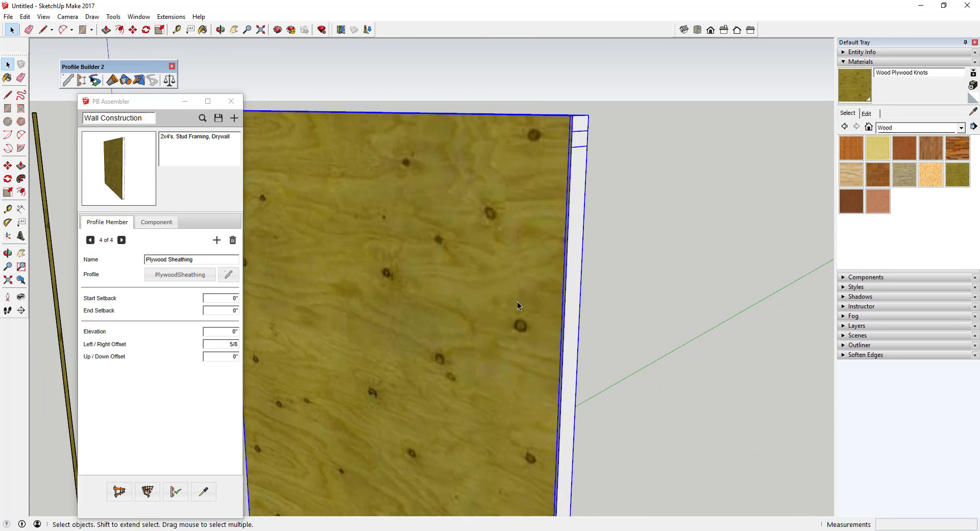
pyautogui.moveTo(516, 301); pyautogui.dragTo(482, 295, button='middle')
pyautogui.scroll(-2, 561, 239)
pyautogui.scroll(-3, 561, 244)
pyautogui.scroll(-3, 493, 277)
pyautogui.scroll(3, 495, 302)
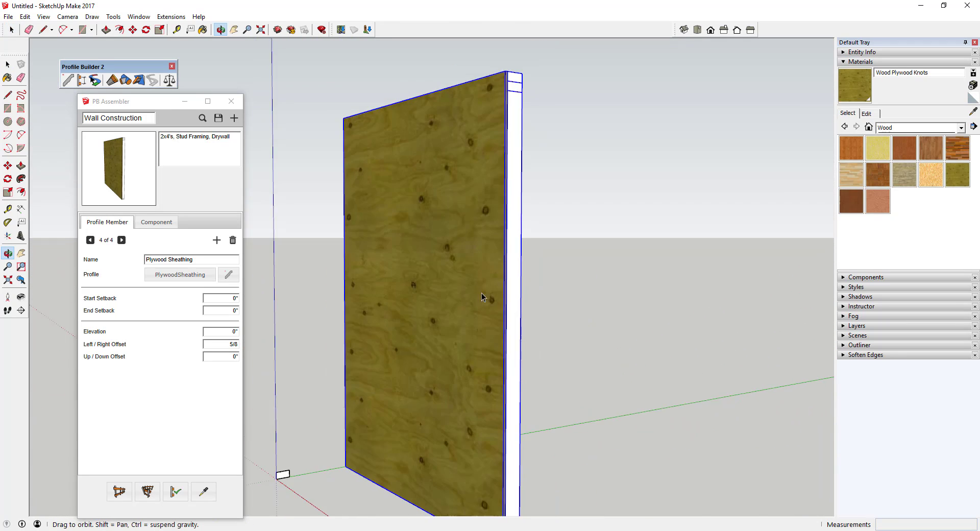
pyautogui.scroll(-4, 504, 305)
# Step: Build a second wall about 11' long with the assembly along the red axis and inspect the sheathing and stud sides
pyautogui.click(119, 492)
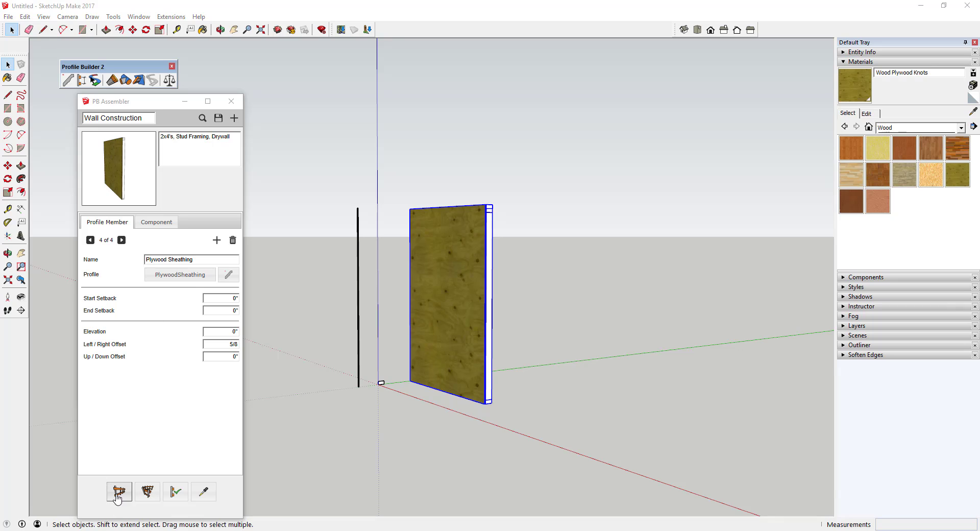
pyautogui.click(563, 362)
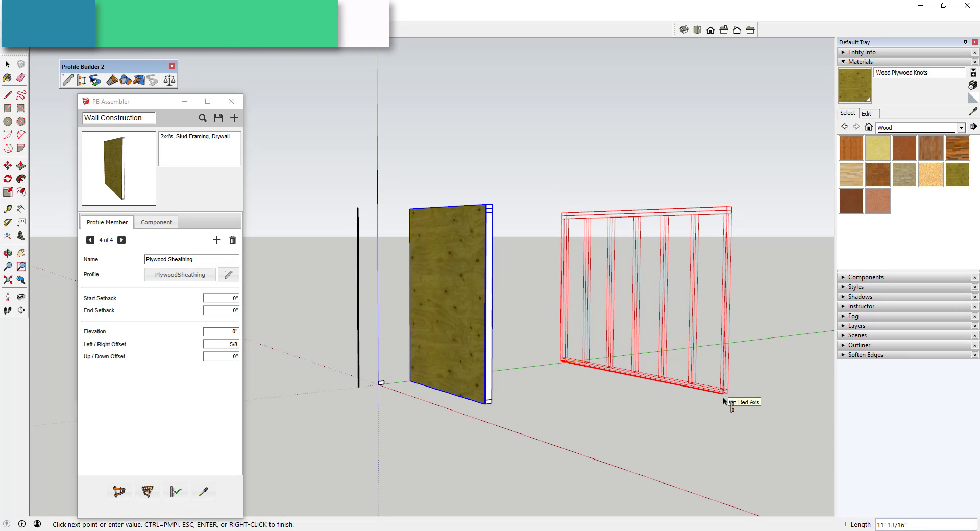
pyautogui.click(729, 400)
pyautogui.scroll(3, 722, 302)
pyautogui.press('space')
pyautogui.scroll(-2, 718, 332)
pyautogui.moveTo(714, 338); pyautogui.dragTo(695, 345, button='middle')
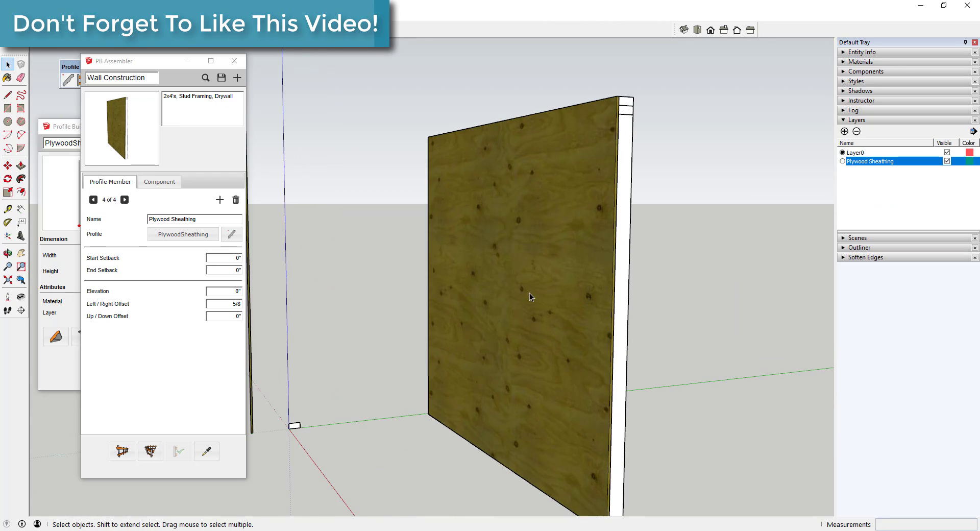
pyautogui.moveTo(529, 293); pyautogui.dragTo(557, 295, button='middle')
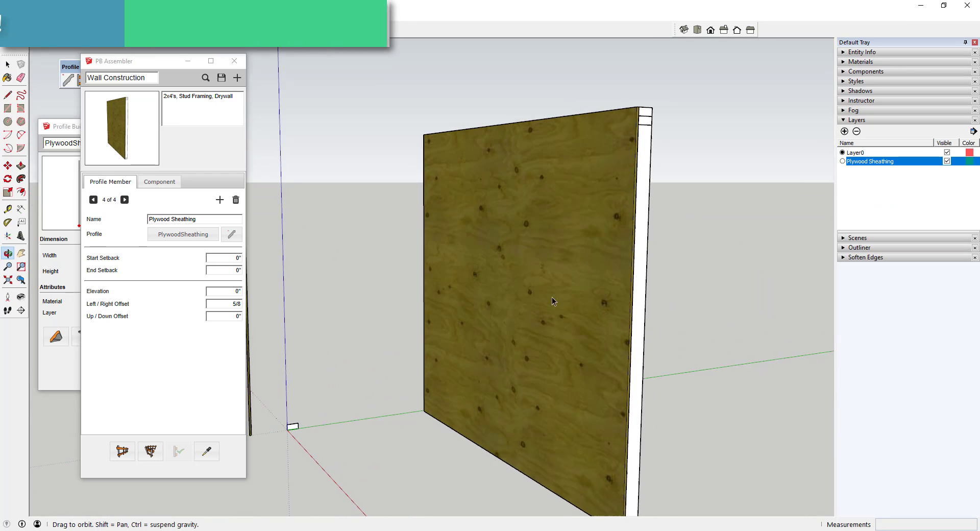
pyautogui.moveTo(695, 280); pyautogui.dragTo(348, 304, button='middle')
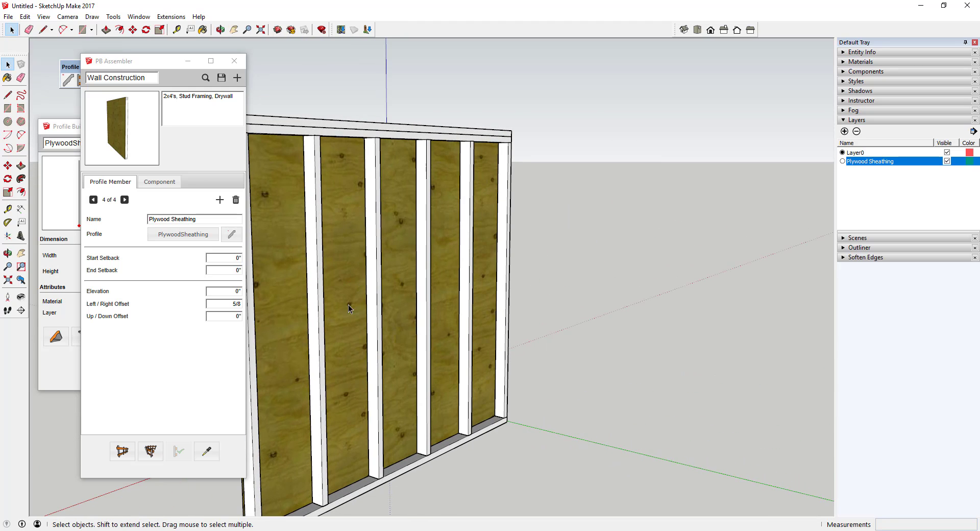
pyautogui.moveTo(319, 333); pyautogui.dragTo(701, 308, button='middle')
pyautogui.scroll(2, 669, 314)
# Step: Copy the thin plywood cross-section along the green axis, placing the copy between the original and the wall
pyautogui.click(57, 381)
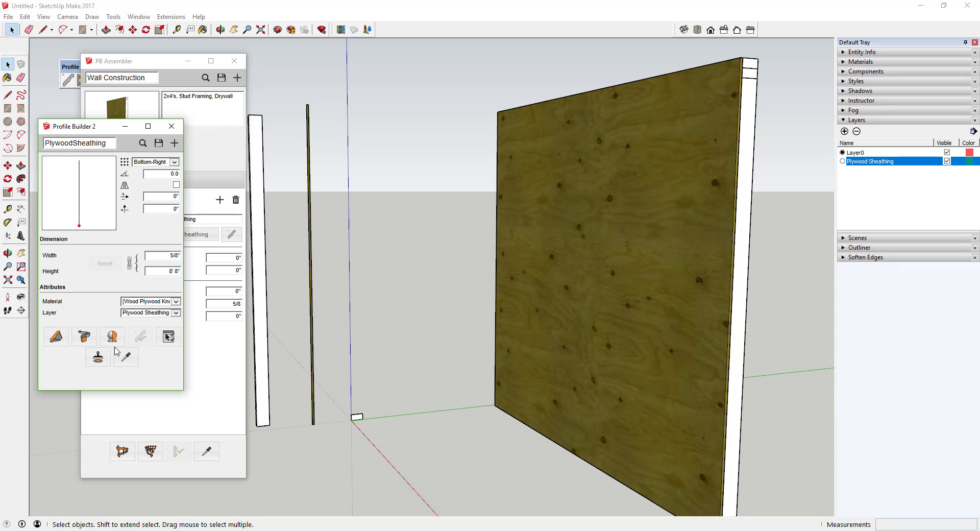
pyautogui.click(310, 233)
pyautogui.scroll(3, 310, 234)
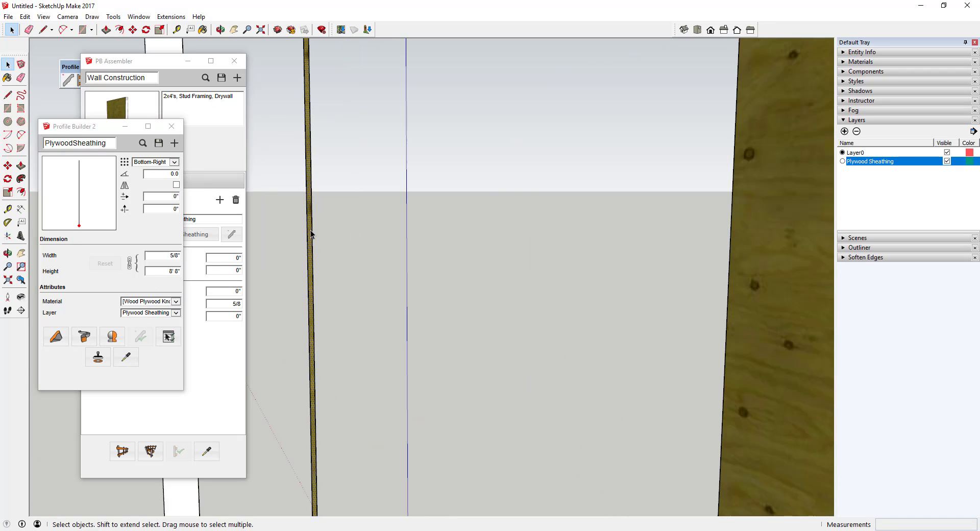
pyautogui.scroll(-3, 310, 233)
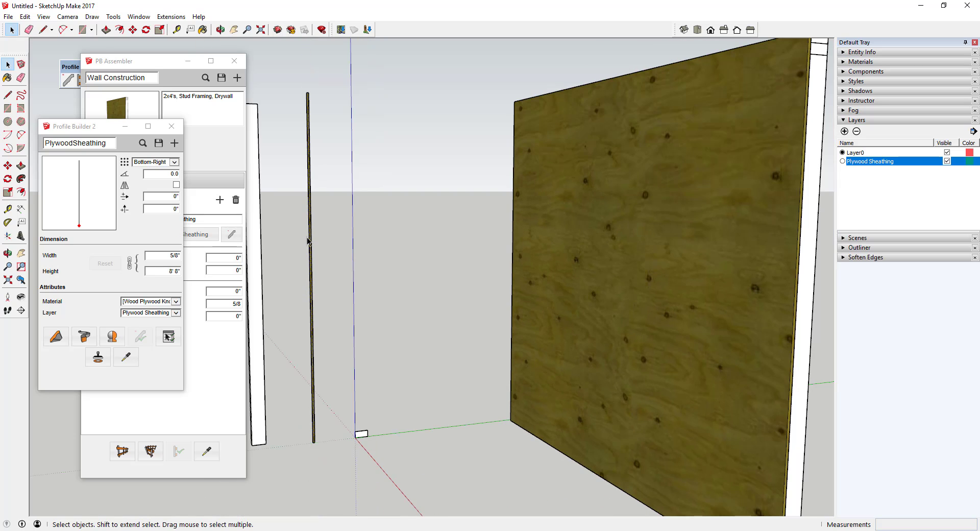
pyautogui.scroll(3, 308, 241)
pyautogui.click(311, 240)
pyautogui.scroll(-2, 312, 238)
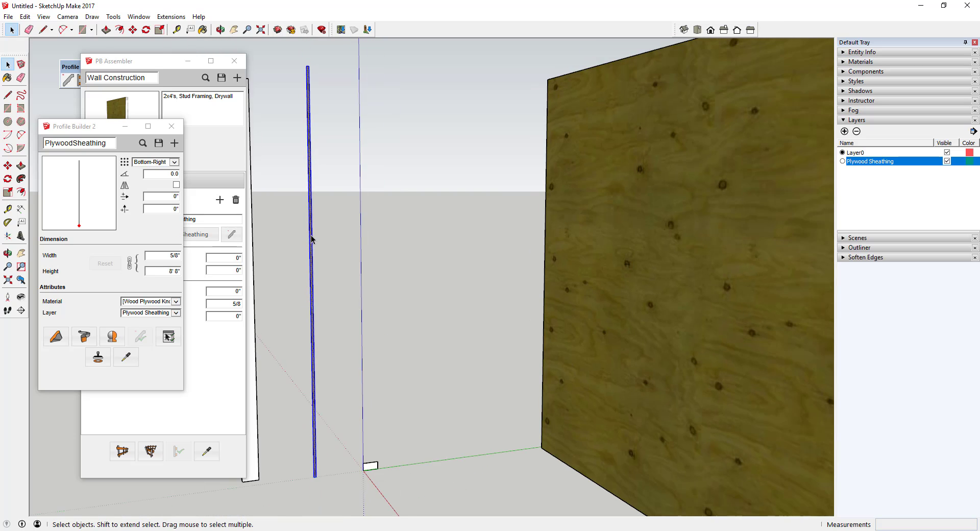
pyautogui.scroll(2, 326, 451)
pyautogui.scroll(-3, 319, 439)
pyautogui.scroll(4, 309, 430)
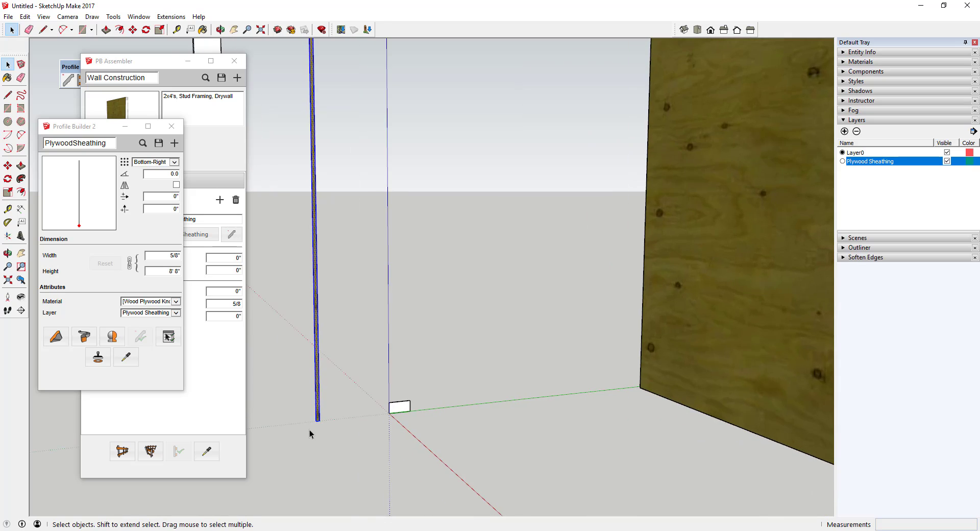
pyautogui.press('m')
pyautogui.press('ctrl')
pyautogui.click(316, 419)
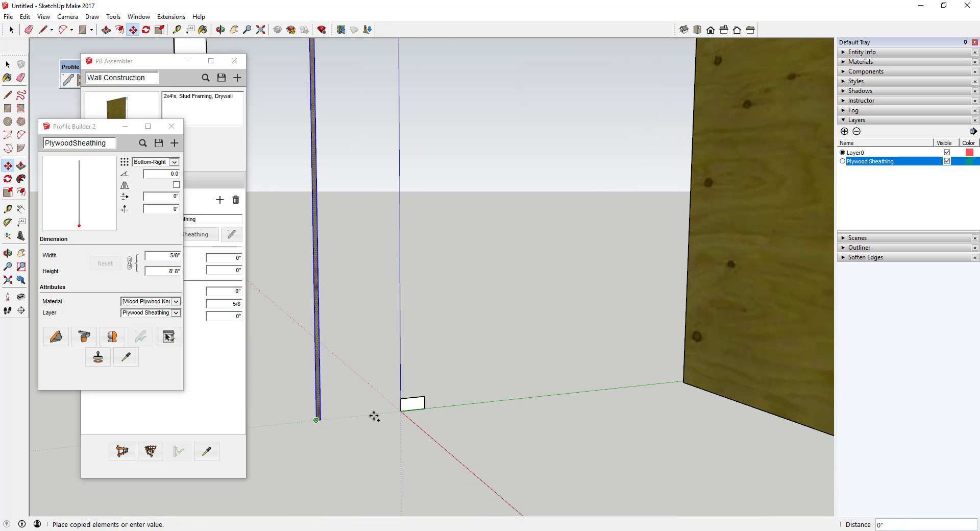
pyautogui.click(505, 401)
pyautogui.press('space')
pyautogui.moveTo(506, 401); pyautogui.dragTo(518, 266, button='middle')
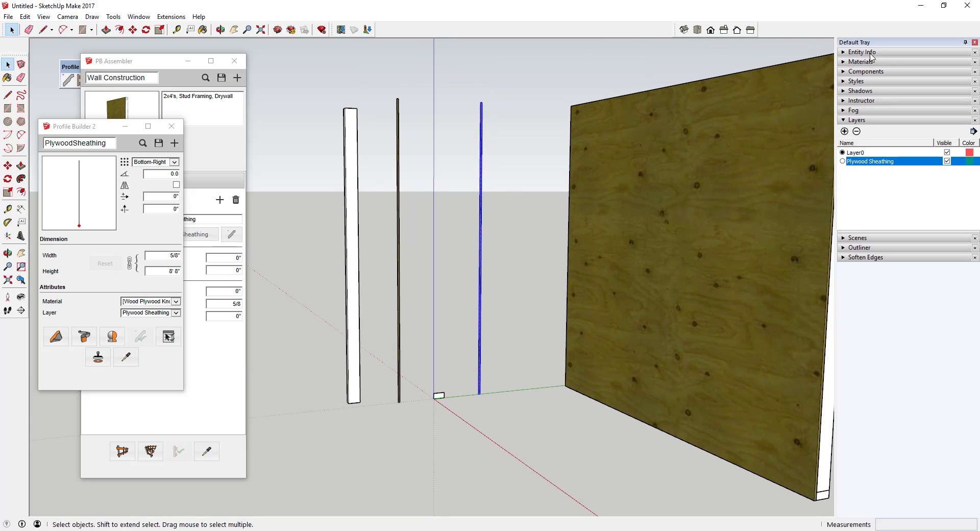
# Step: Paint the copied cross-section with Color M00 from the Colors collection
pyautogui.click(842, 61)
pyautogui.click(903, 128)
pyautogui.click(886, 200)
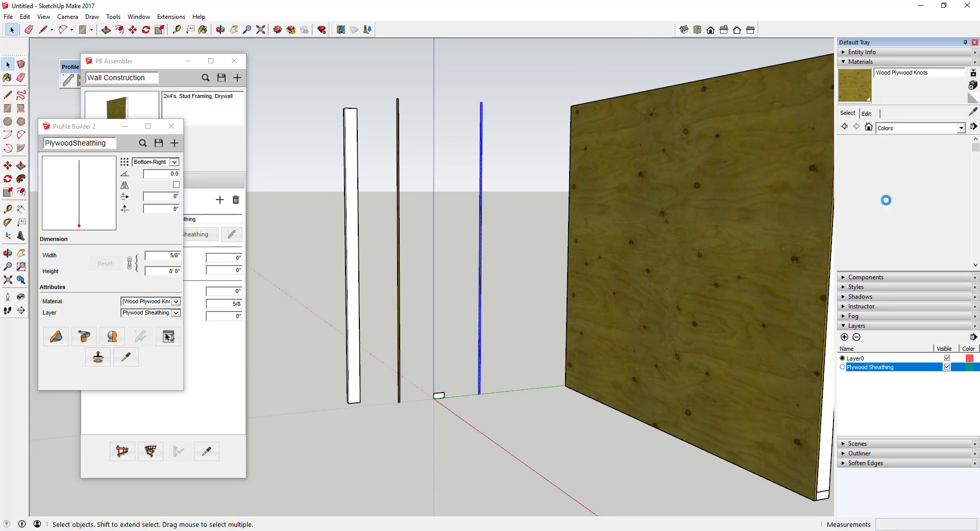
pyautogui.scroll(-5, 893, 199)
pyautogui.scroll(5, 897, 204)
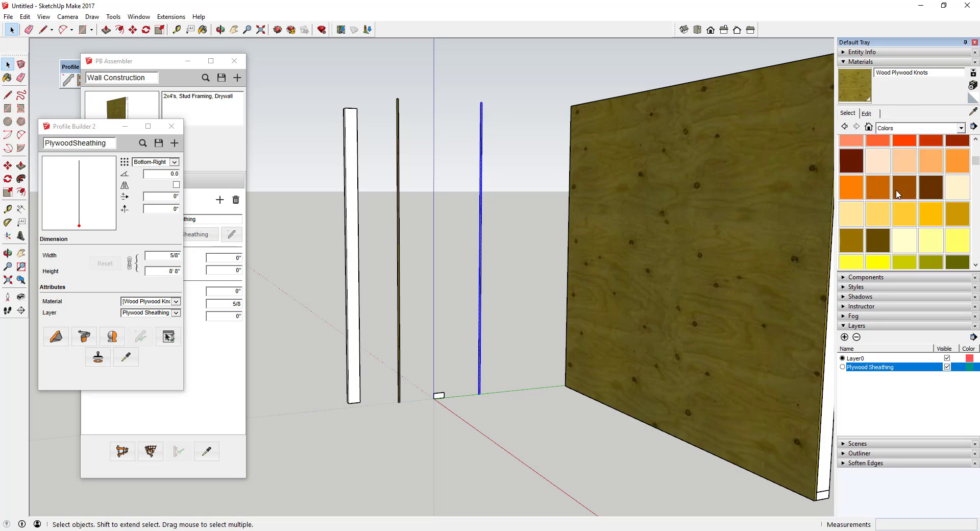
pyautogui.scroll(-5, 890, 193)
pyautogui.click(878, 162)
pyautogui.scroll(5, 487, 186)
pyautogui.click(487, 185)
pyautogui.press('space')
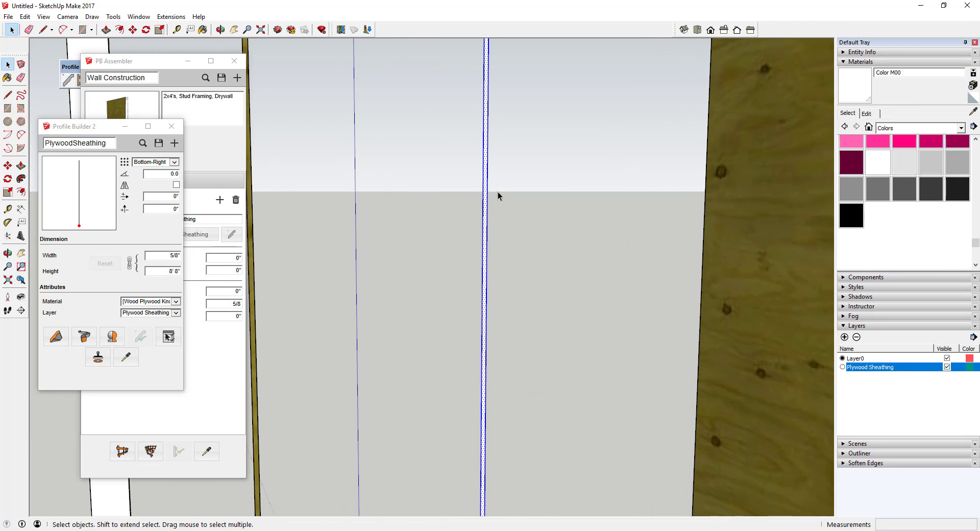
# Step: Create a new profile named Drywall Sheathing from the selected painted cross-section
pyautogui.scroll(-2, 497, 194)
pyautogui.moveTo(497, 194)
pyautogui.mouseDown(button='middle')
pyautogui.moveTo(503, 201)
pyautogui.moveTo(341, 177)
pyautogui.mouseUp(button='middle')
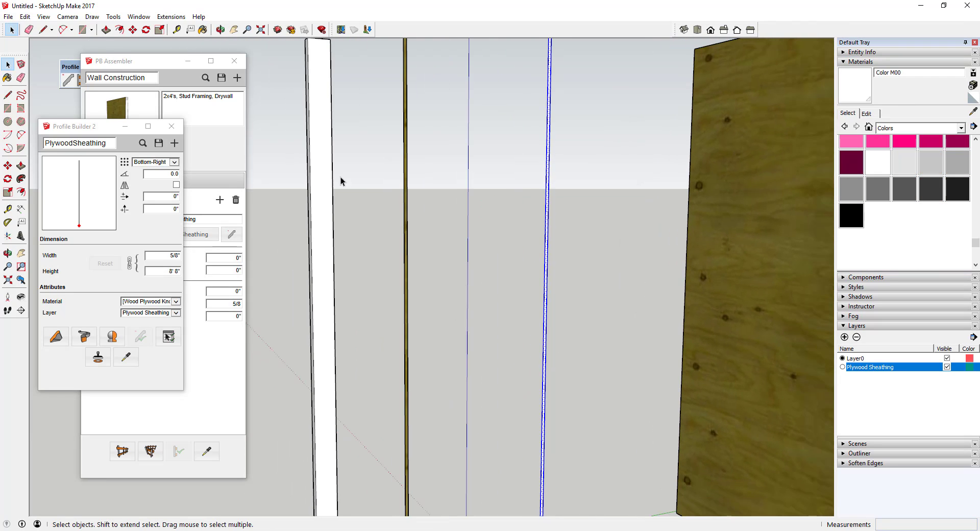
pyautogui.click(174, 143)
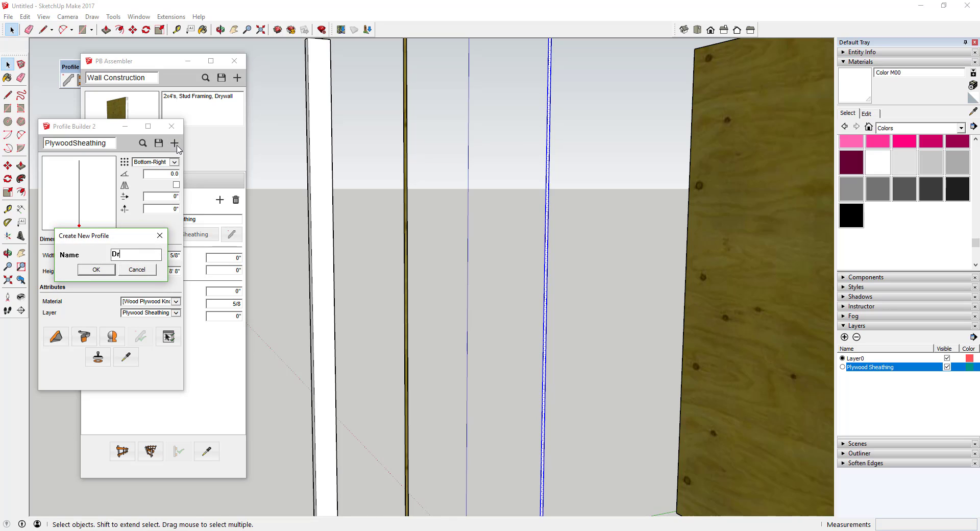
pyautogui.write('Drywall Sheathing')
pyautogui.press('Return')
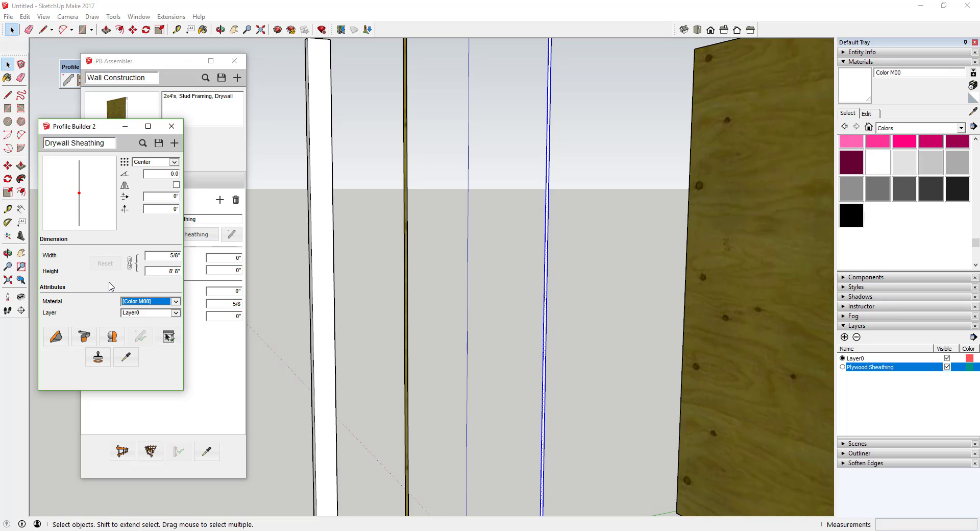
# Step: Set the Drywall Sheathing profile's placement point to Bottom-Right and save the profile as Drywall Sheathing
pyautogui.click(155, 162)
pyautogui.click(154, 174)
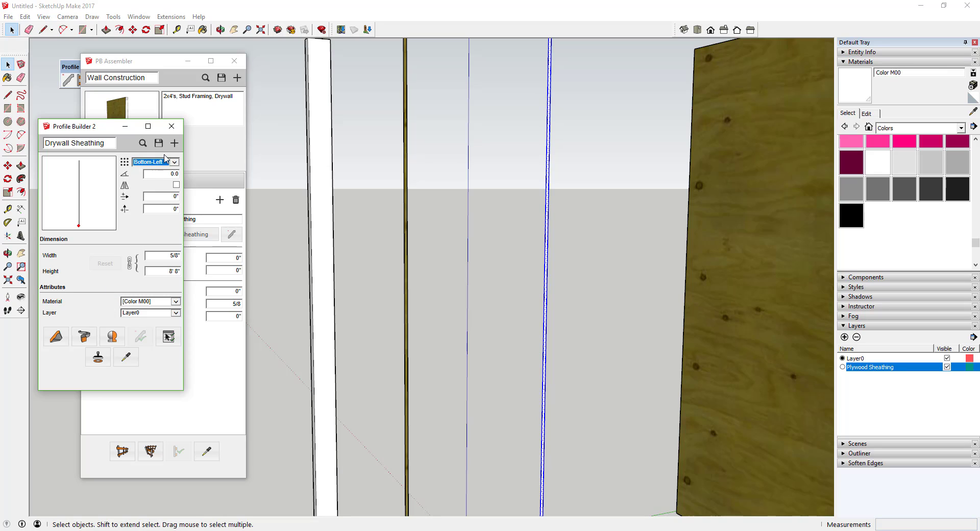
pyautogui.click(156, 162)
pyautogui.click(168, 172)
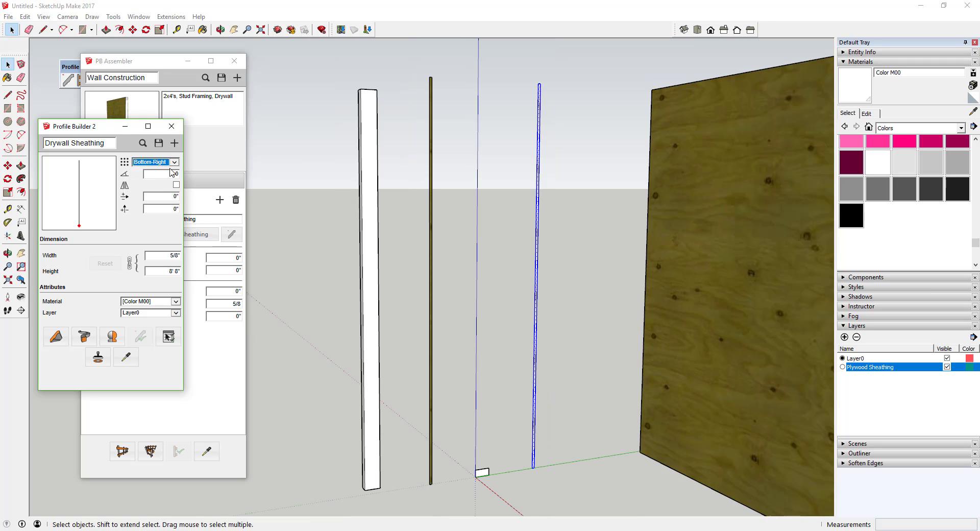
pyautogui.click(159, 143)
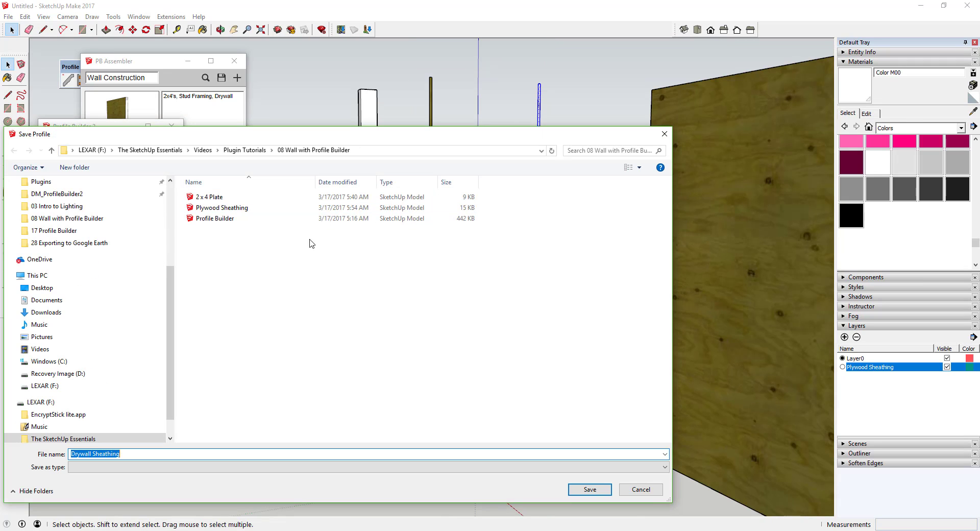
pyautogui.press('Return')
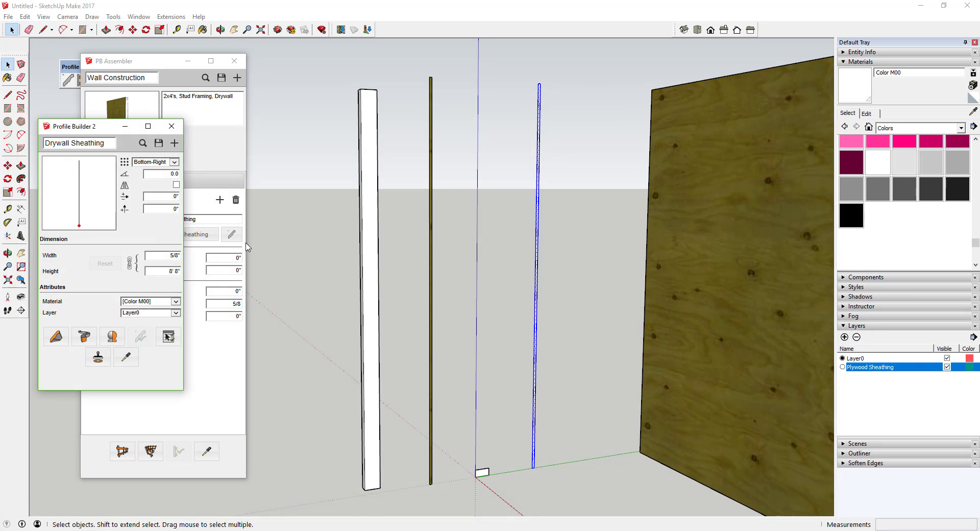
# Step: Test the Drywall Sheathing profile by building a short panel between the painted cross-section and the plywood-covered wall
pyautogui.click(137, 285)
pyautogui.click(56, 336)
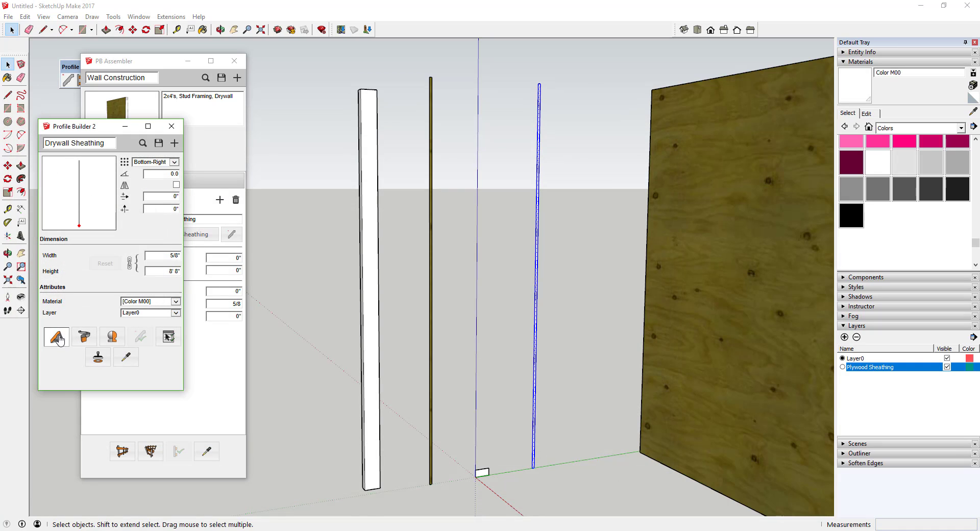
pyautogui.click(551, 458)
pyautogui.click(641, 507)
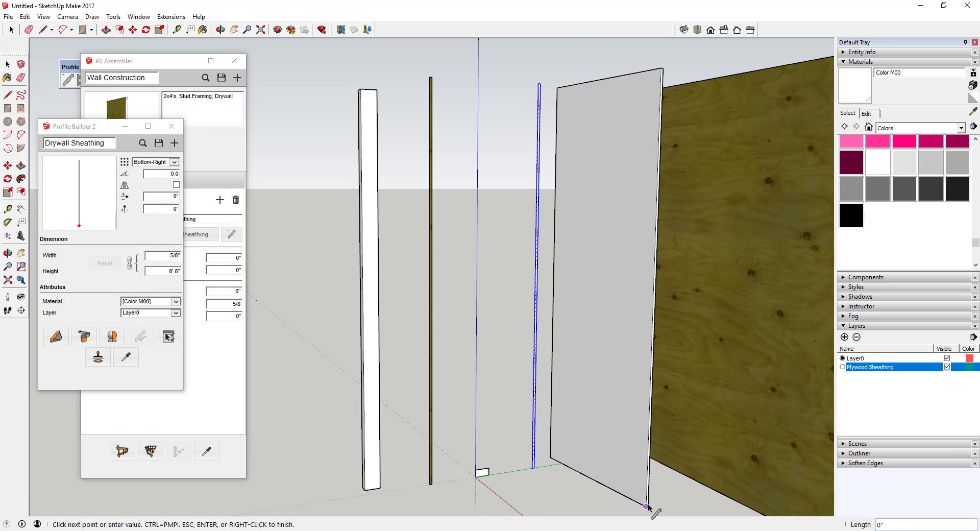
pyautogui.press('Return')
pyautogui.moveTo(642, 507); pyautogui.dragTo(633, 265, button='middle')
pyautogui.press('space')
# Step: Add a fifth profile member to the Wall Construction assembly and assign it the saved Drywall Sheathing profile
pyautogui.click(124, 62)
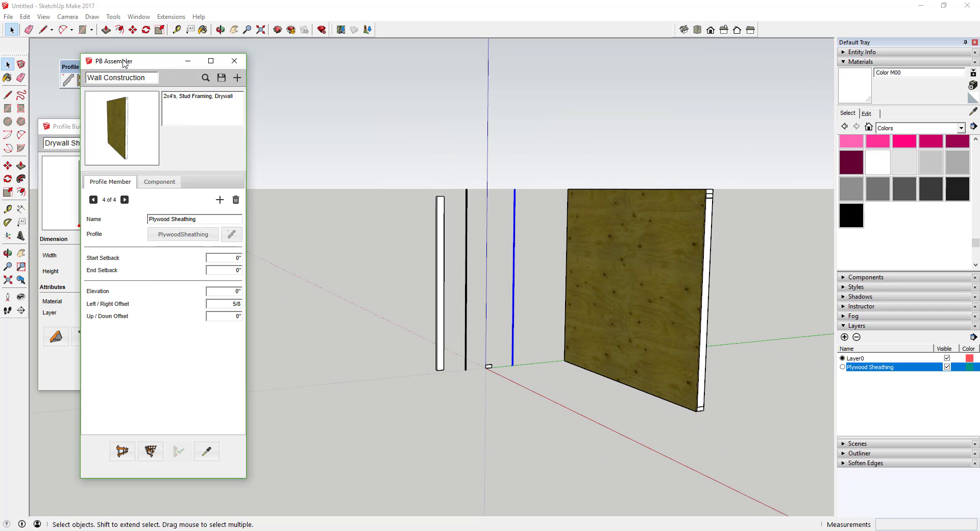
pyautogui.moveTo(144, 64); pyautogui.dragTo(125, 92)
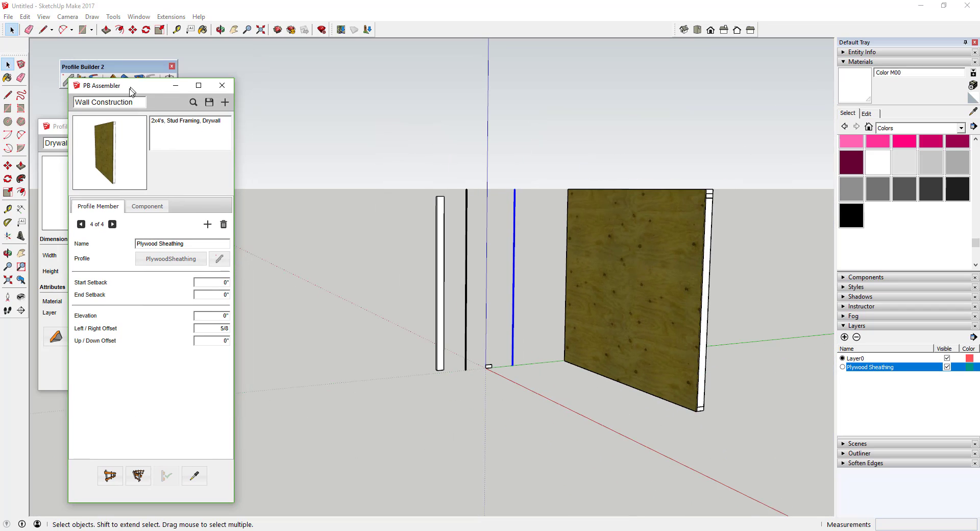
pyautogui.click(200, 228)
pyautogui.click(160, 262)
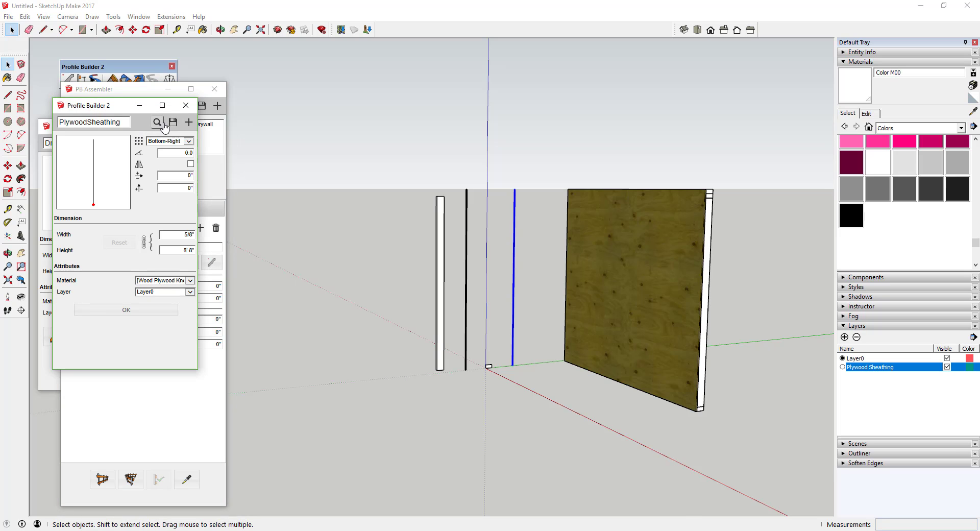
pyautogui.click(157, 122)
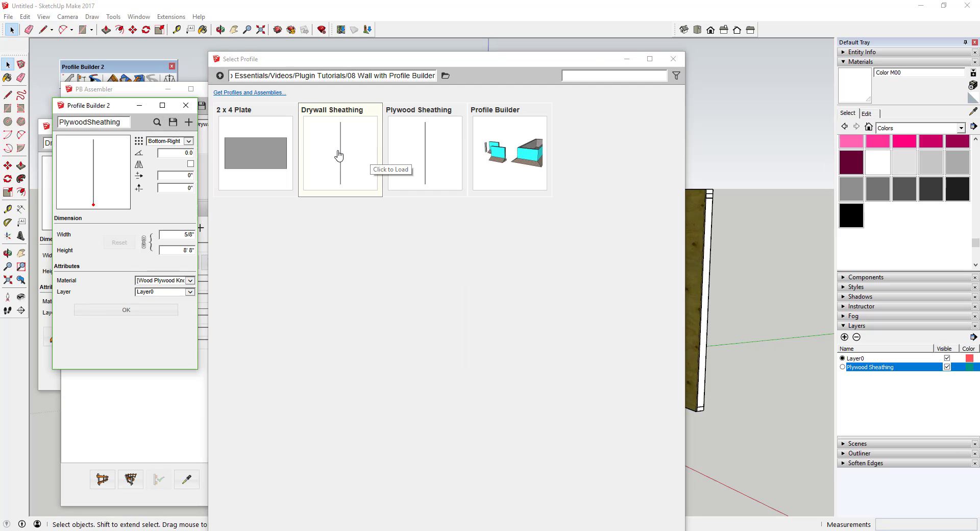
pyautogui.click(357, 158)
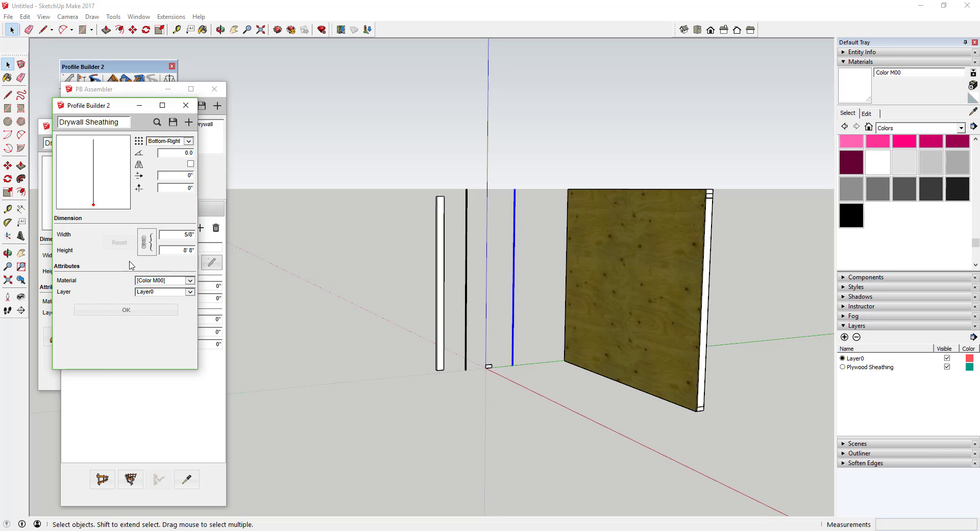
pyautogui.click(126, 310)
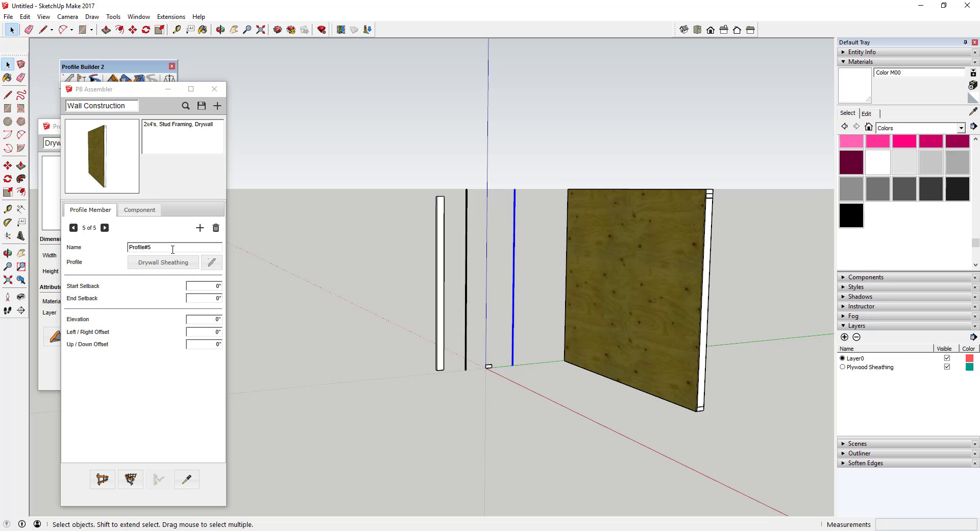
# Step: Name the fifth member Drywall Sheathing and set its left/right offset to 1.25
pyautogui.click(171, 248)
pyautogui.moveTo(171, 248); pyautogui.dragTo(114, 244)
pyautogui.write('Drywall Sheathing')
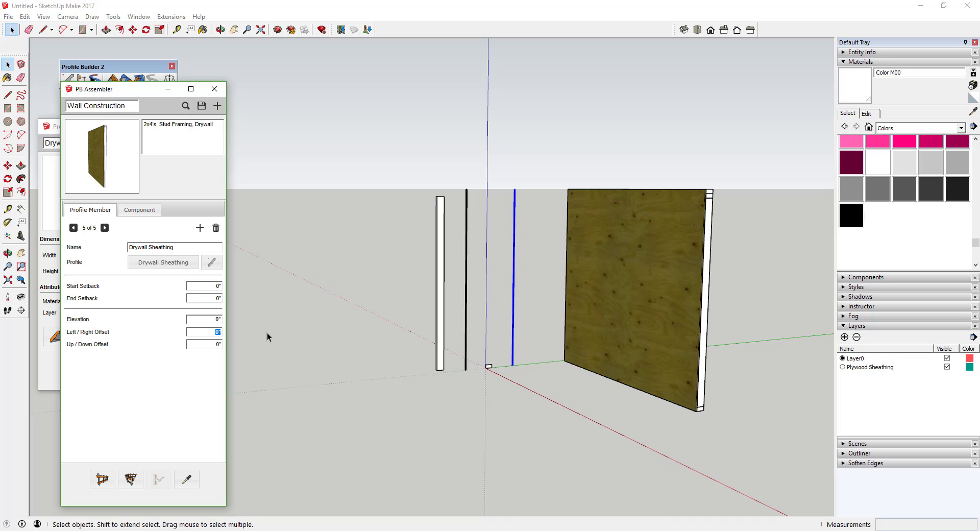
pyautogui.click(199, 331)
pyautogui.press('Tab')
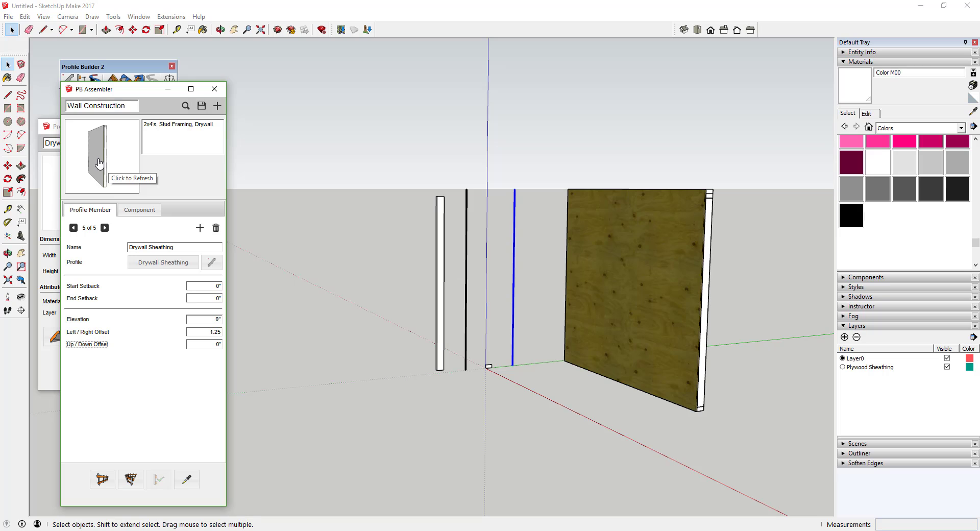
# Step: Apply the updated assembly to the existing wall and check the drywall layer over the plywood
pyautogui.click(656, 318)
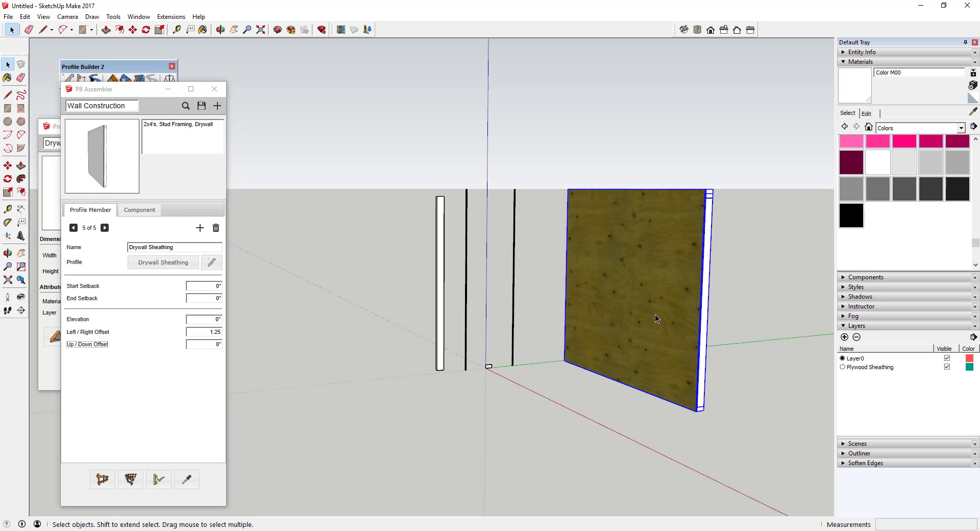
pyautogui.click(169, 485)
pyautogui.scroll(5, 724, 290)
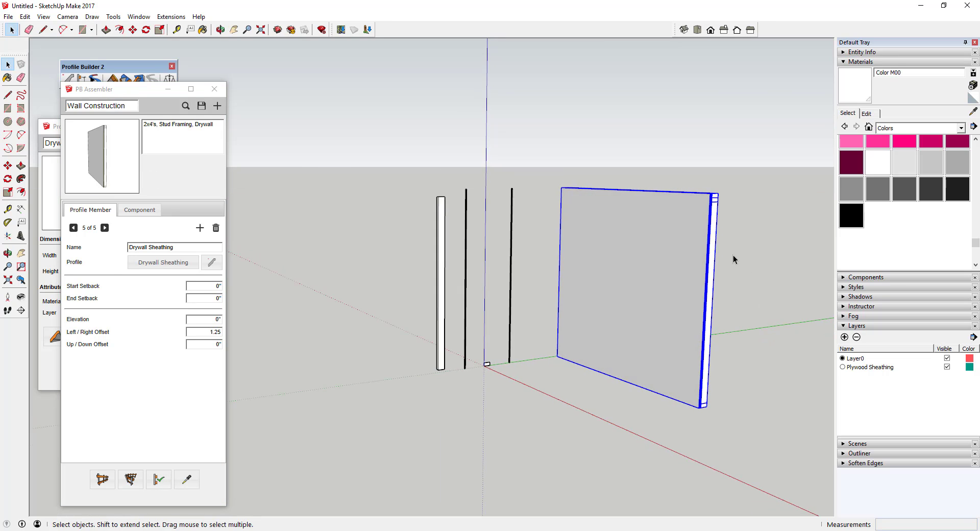
pyautogui.moveTo(686, 251); pyautogui.dragTo(676, 217, button='middle')
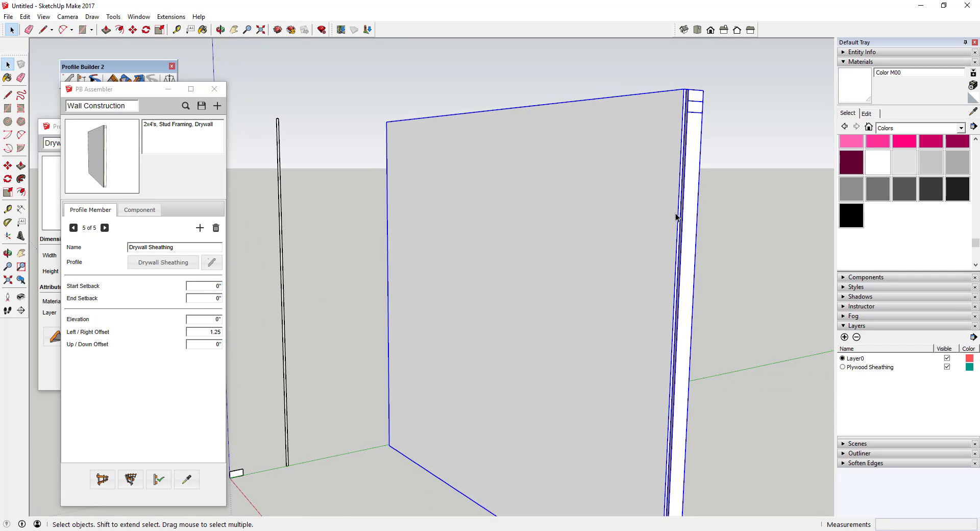
# Step: Add a sixth profile member using the Drywall Sheathing profile and name it Drywall Back of Wall
pyautogui.click(199, 228)
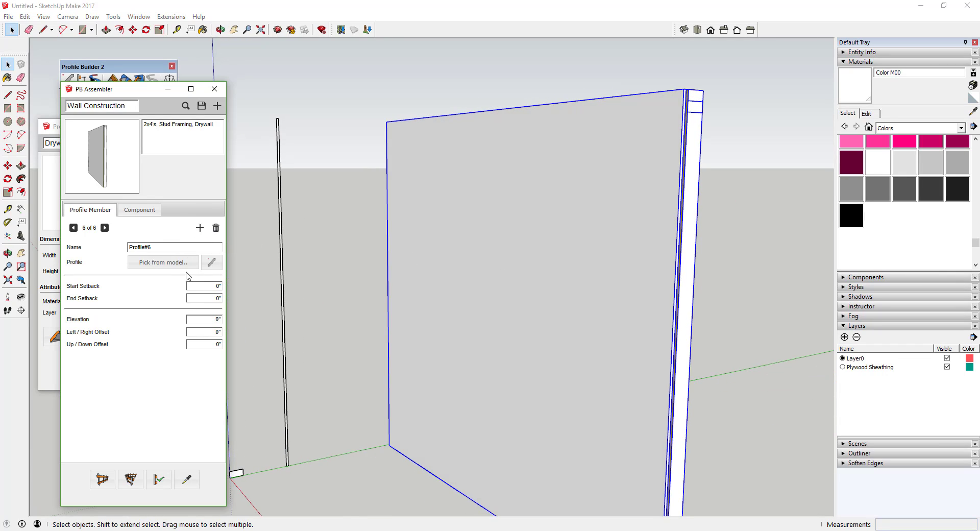
pyautogui.click(211, 263)
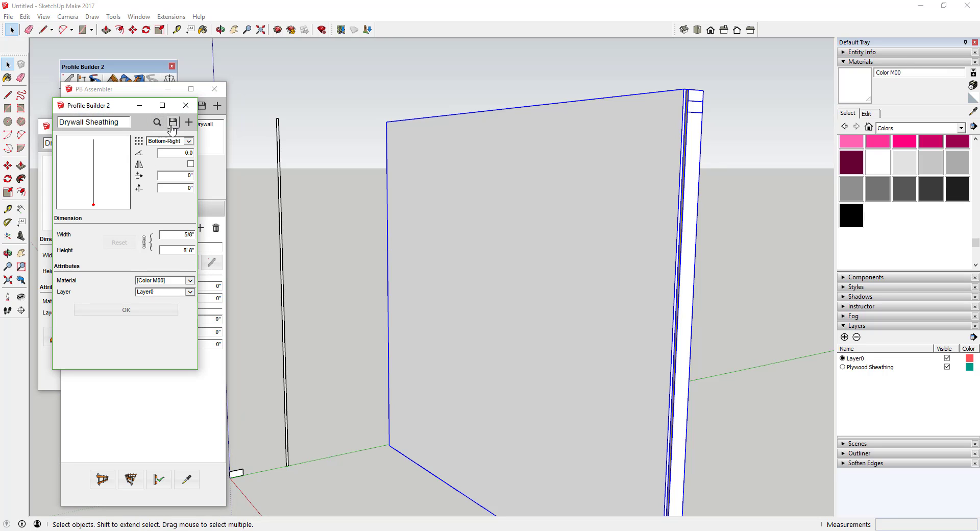
pyautogui.click(126, 309)
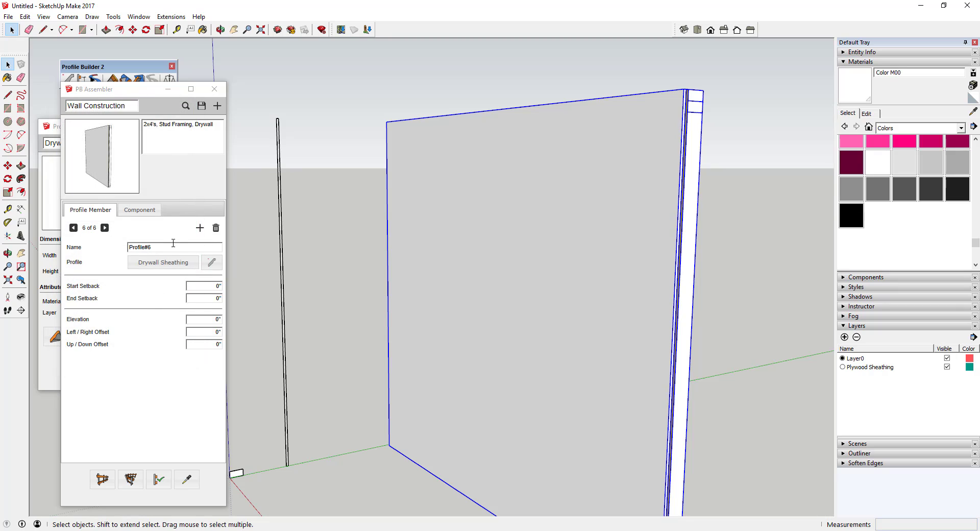
pyautogui.click(167, 246)
pyautogui.write('Drywall Back of Wall')
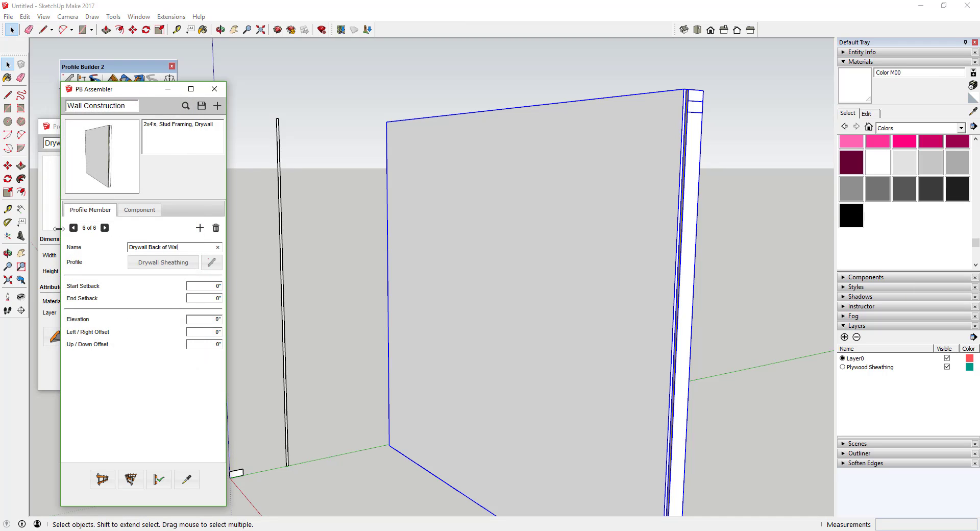
# Step: Set the Drywall Back of Wall member's left/right offset to -4 and apply the assembly to the wall
pyautogui.moveTo(508, 335); pyautogui.dragTo(395, 300, button='middle')
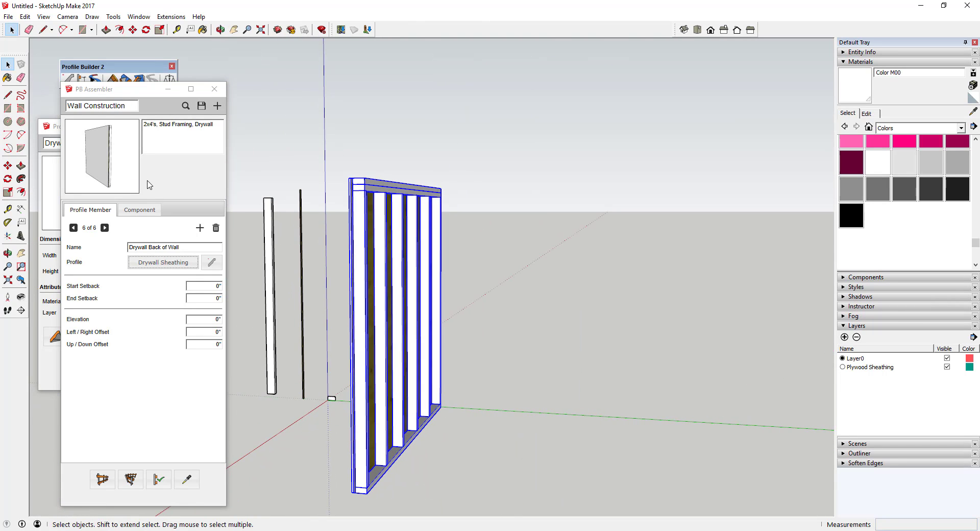
pyautogui.click(98, 173)
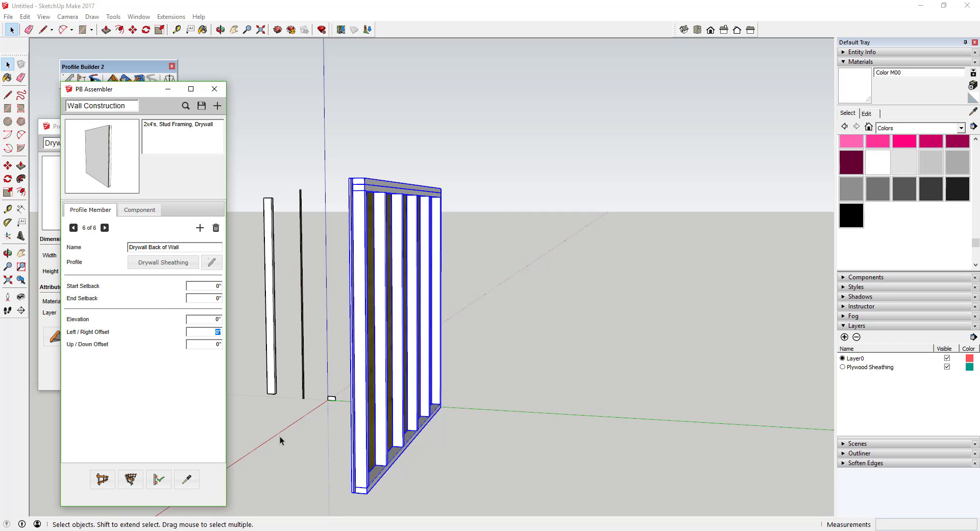
pyautogui.write('-4')
pyautogui.press('Tab')
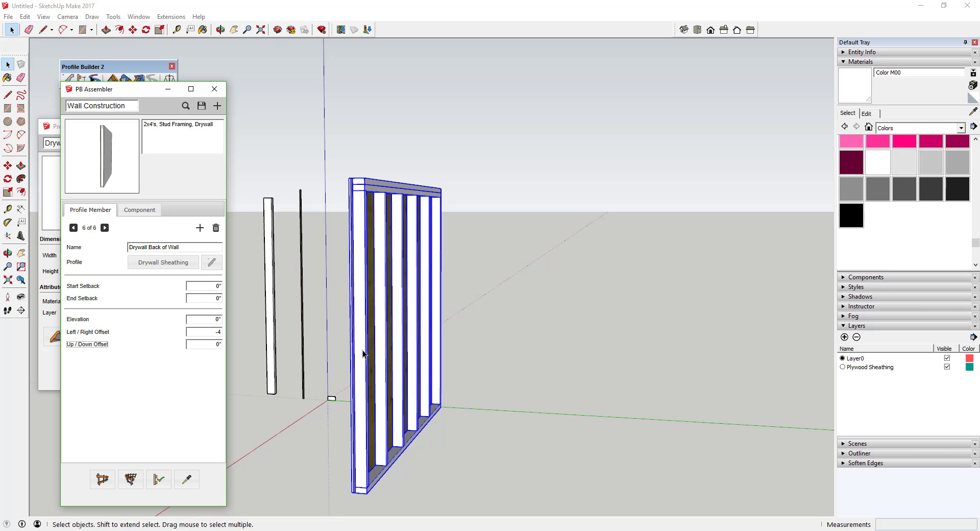
pyautogui.click(159, 479)
# Step: Examine the wall's end and faces to check how the drywall, plywood and studs line up
pyautogui.scroll(5, 341, 302)
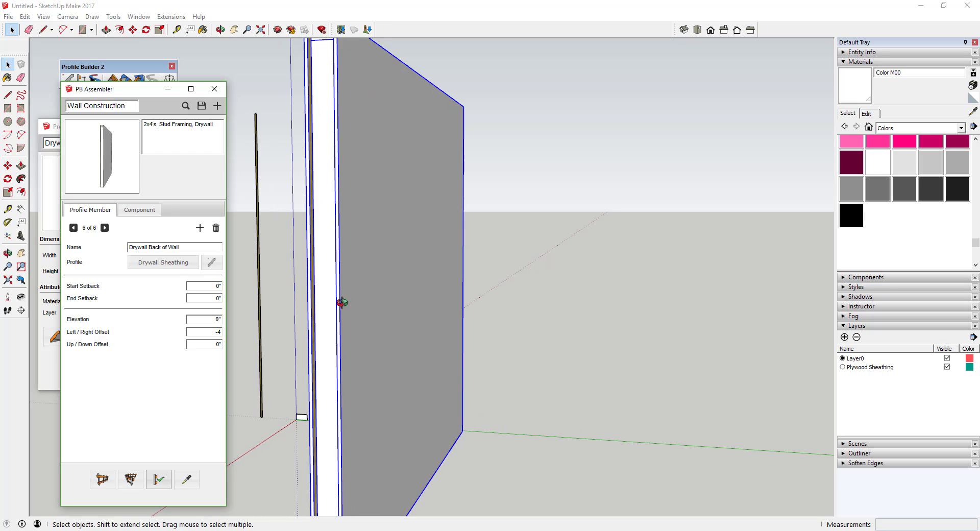
pyautogui.moveTo(341, 302); pyautogui.dragTo(463, 299, button='middle')
pyautogui.scroll(2, 461, 294)
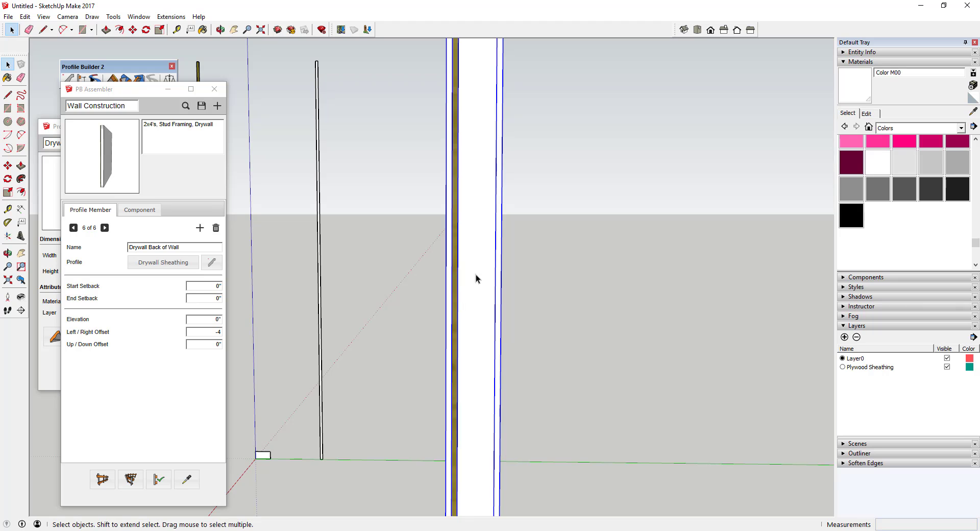
pyautogui.scroll(-4, 458, 280)
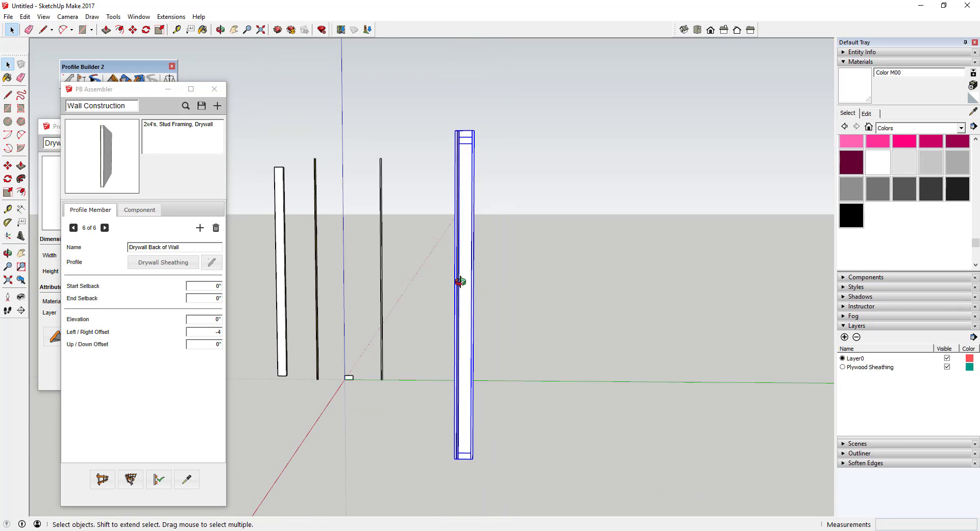
pyautogui.moveTo(460, 281); pyautogui.dragTo(593, 273, button='middle')
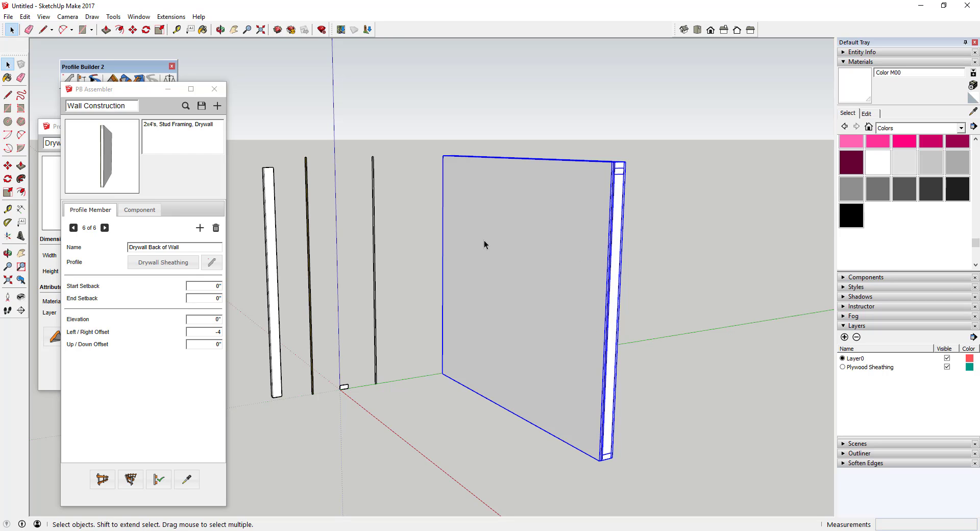
pyautogui.moveTo(607, 248); pyautogui.dragTo(257, 46, button='middle')
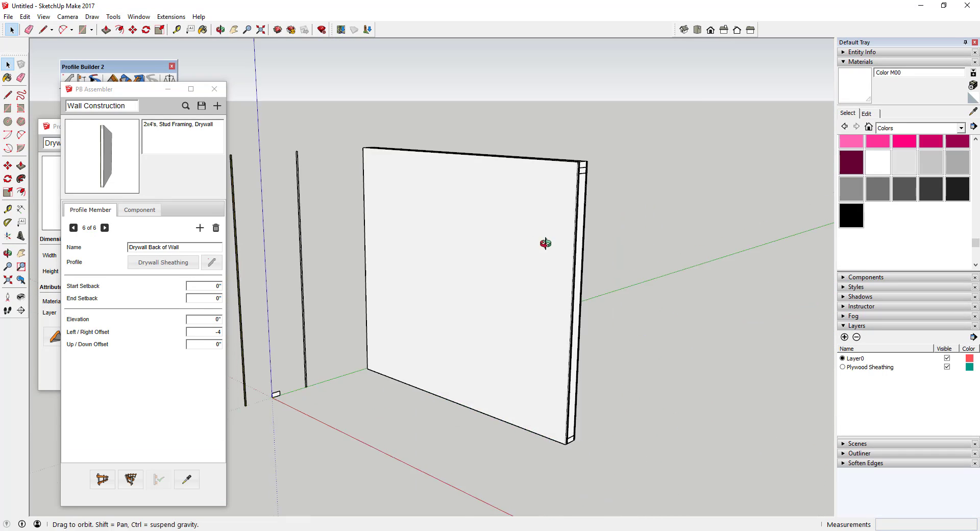
pyautogui.moveTo(545, 243); pyautogui.dragTo(470, 250, button='middle')
# Step: Draw a connected three-segment zigzag path about 36.5 ft long on the ground beyond the existing wall
pyautogui.scroll(-8, 470, 250)
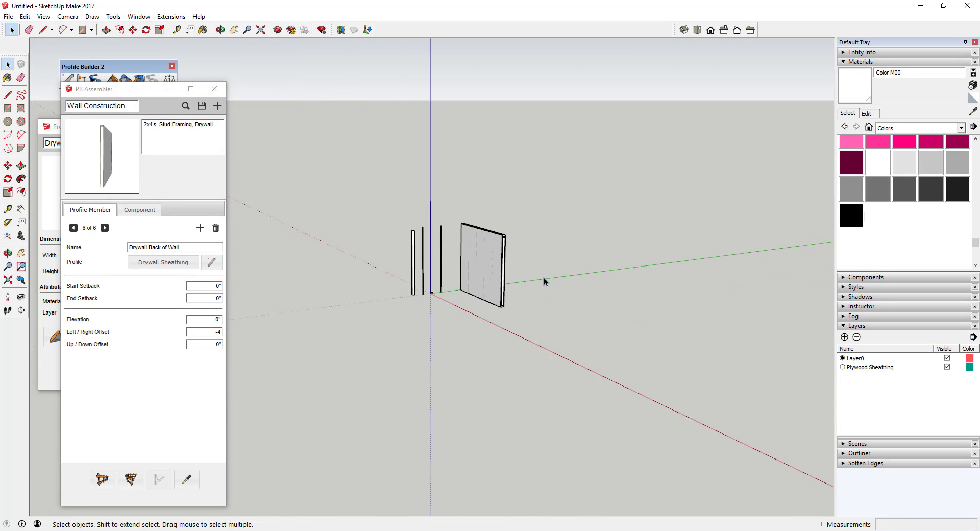
pyautogui.scroll(2, 614, 286)
pyautogui.scroll(3, 614, 289)
pyautogui.press('l')
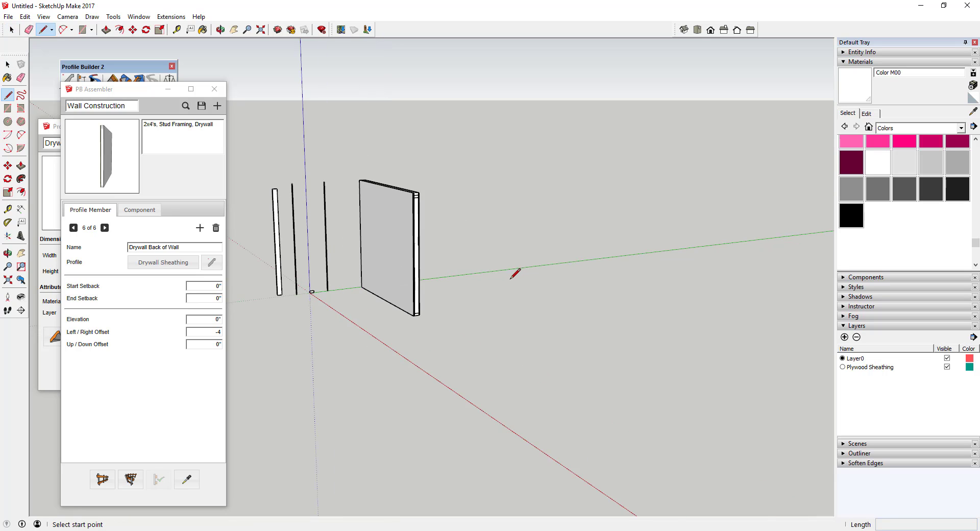
pyautogui.click(510, 281)
pyautogui.click(660, 262)
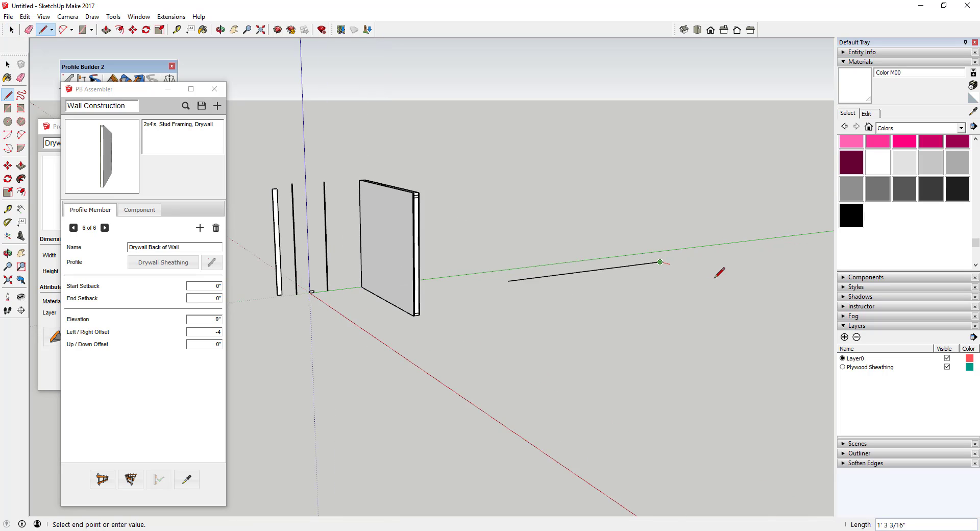
pyautogui.click(749, 284)
pyautogui.click(819, 270)
pyautogui.press('space')
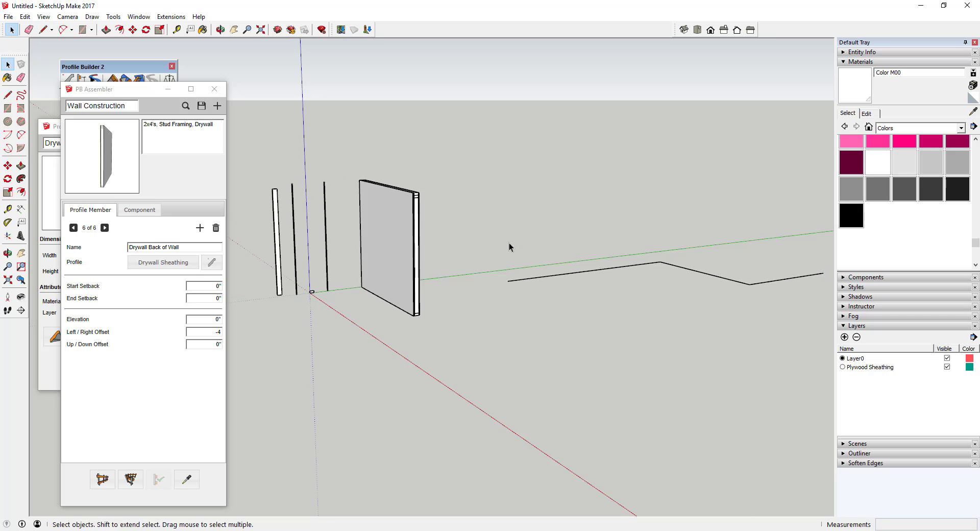
# Step: Select the whole zigzag path and build the Wall Construction assembly along it
pyautogui.moveTo(509, 243); pyautogui.dragTo(541, 268, button='middle')
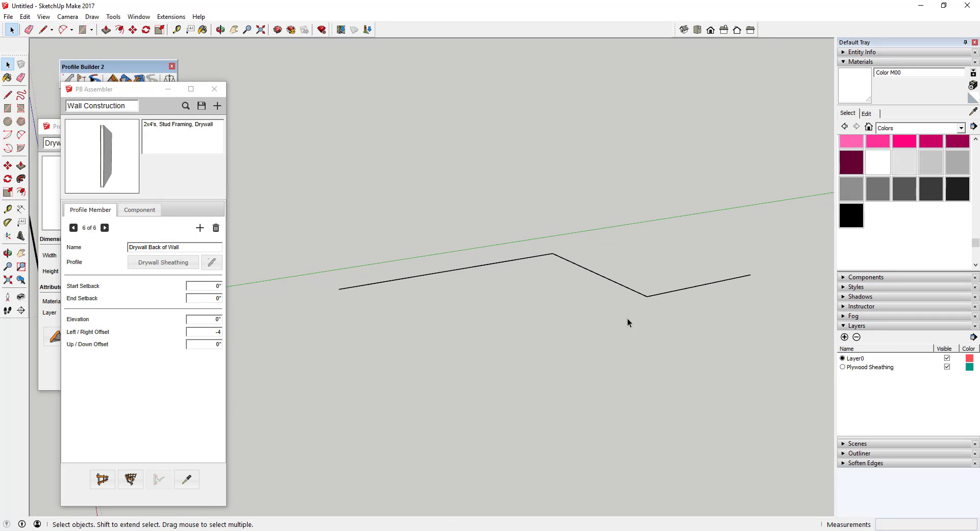
pyautogui.moveTo(627, 318); pyautogui.dragTo(401, 190)
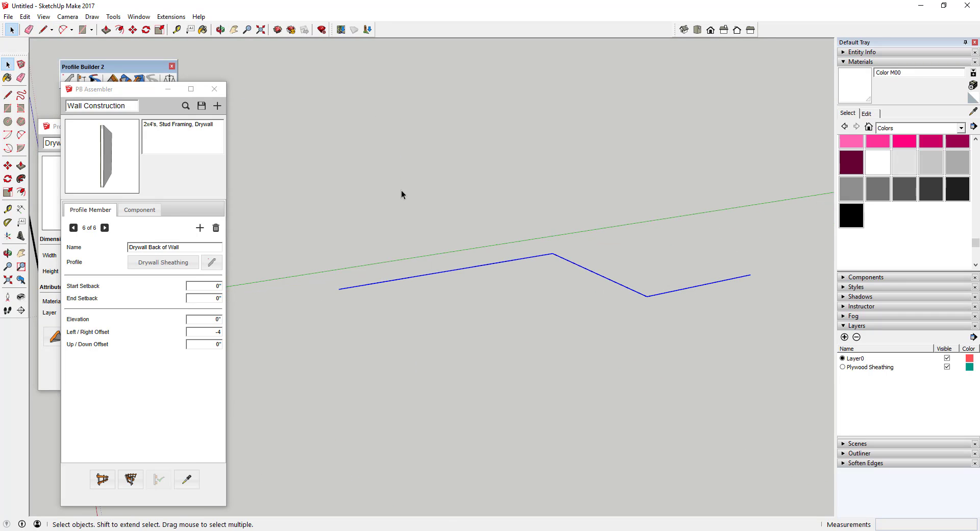
pyautogui.click(131, 483)
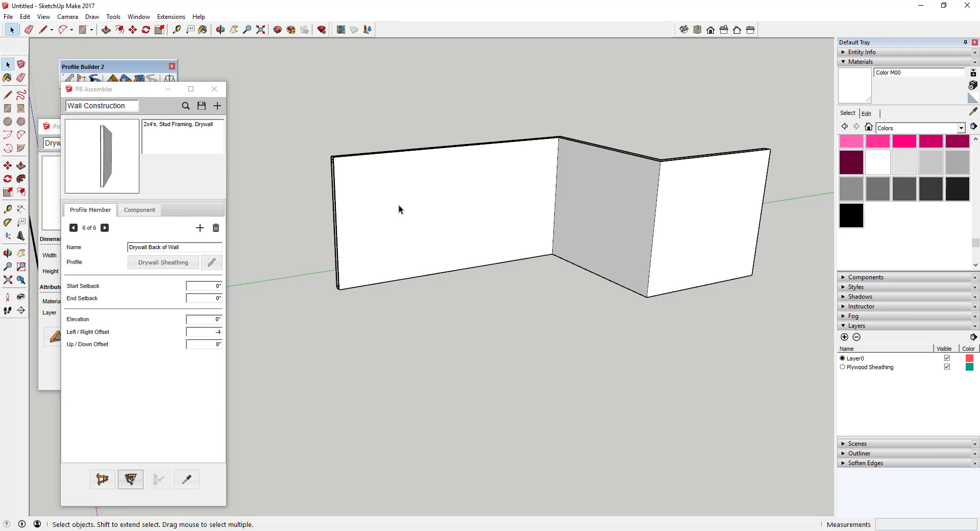
pyautogui.scroll(4, 623, 123)
pyautogui.scroll(-5, 624, 123)
pyautogui.scroll(4, 663, 167)
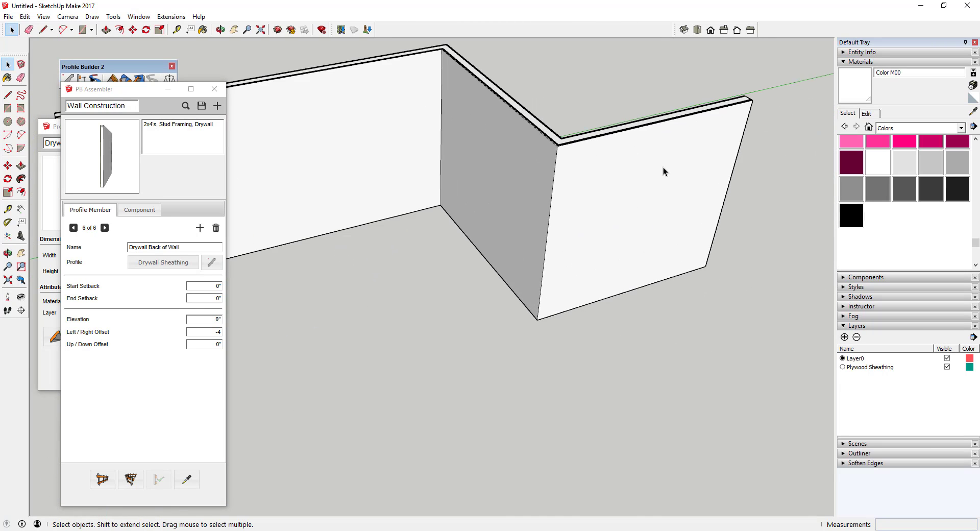
pyautogui.scroll(-3, 614, 170)
# Step: Open the zigzag wall's group and hide its front drywall and plywood sheathing to inspect the stud framing
pyautogui.click(455, 161)
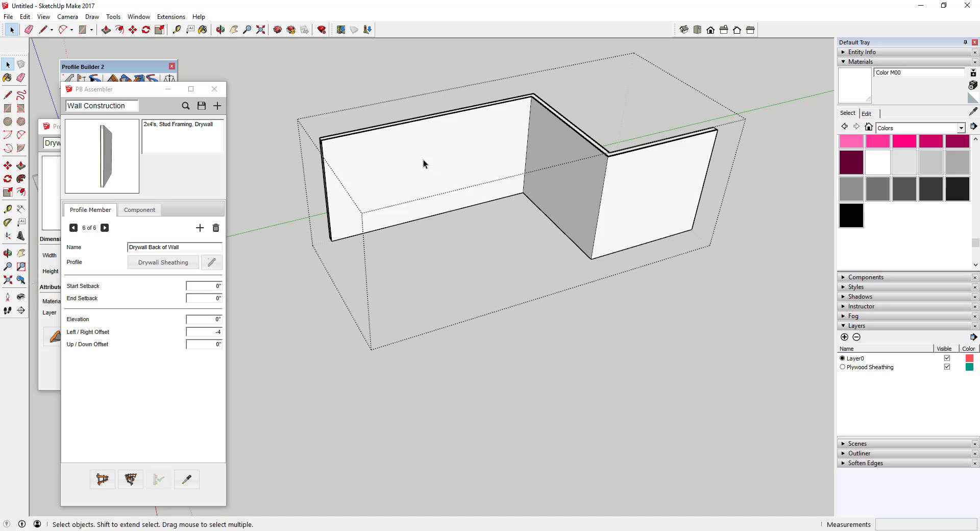
pyautogui.click(448, 157)
pyautogui.rightClick(448, 156)
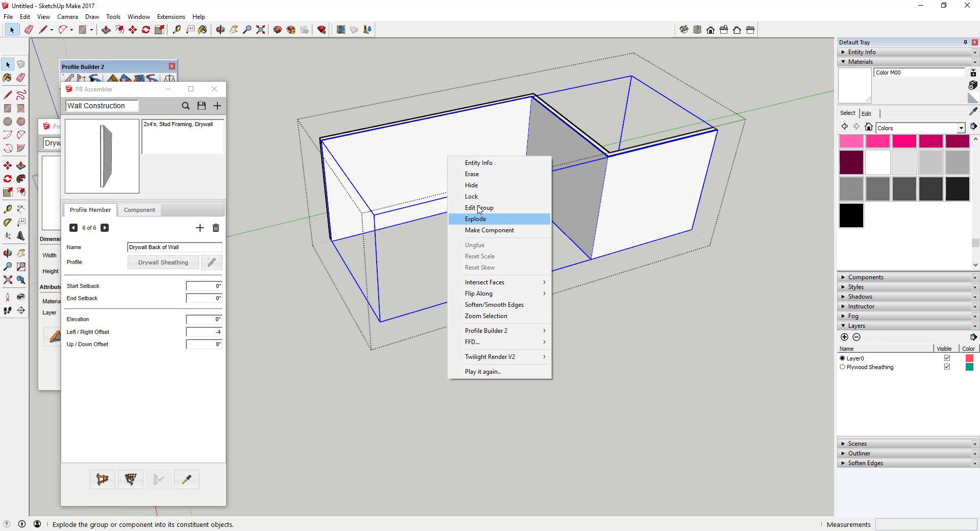
pyautogui.click(472, 185)
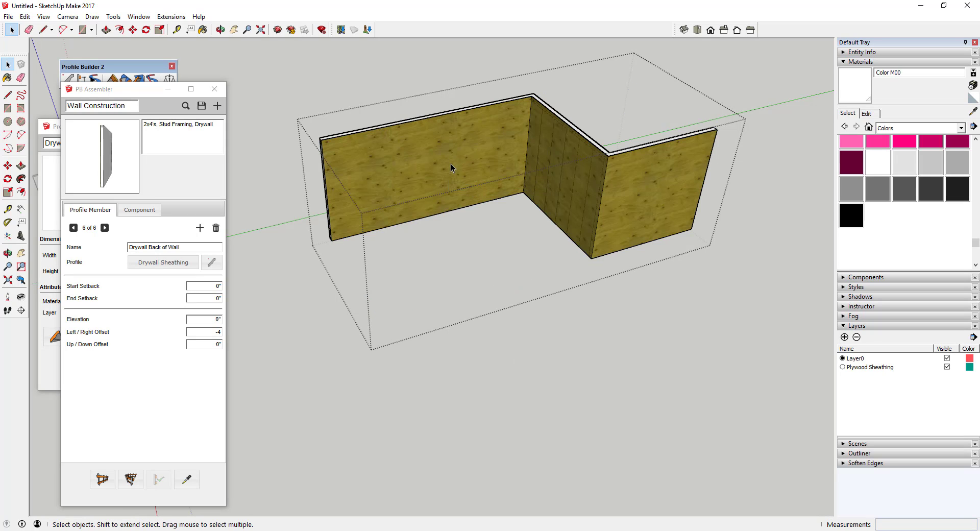
pyautogui.rightClick(451, 163)
pyautogui.click(477, 192)
pyautogui.moveTo(477, 193); pyautogui.dragTo(413, 171, button='middle')
pyautogui.scroll(4, 447, 191)
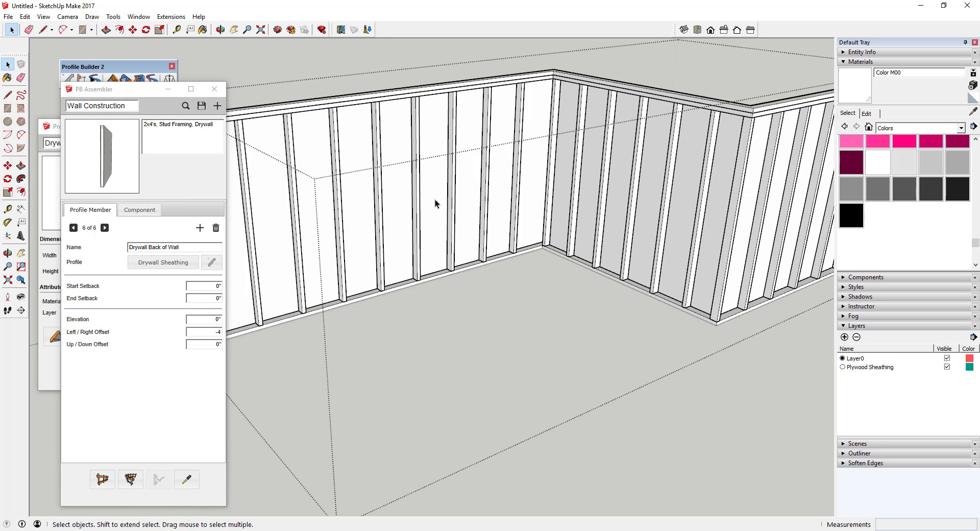
pyautogui.scroll(-5, 434, 203)
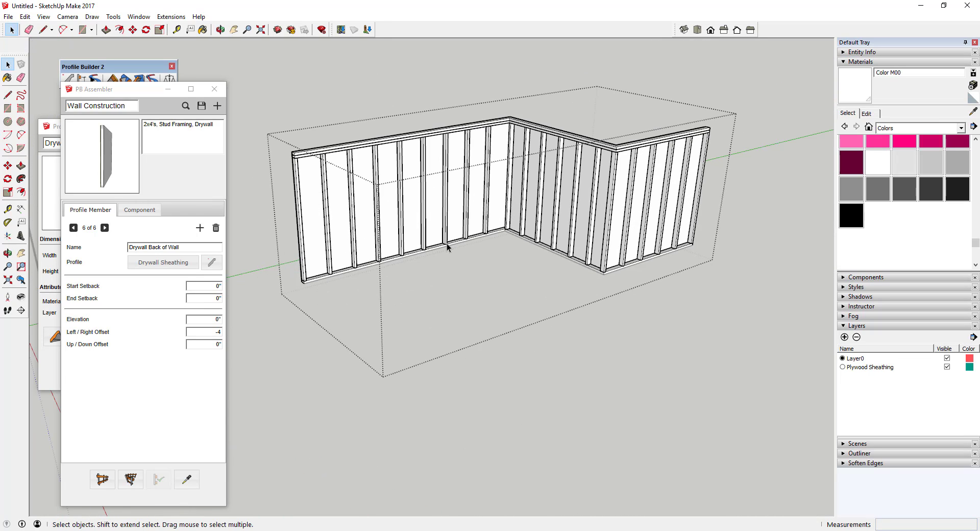
# Step: Unhide all the hidden wall layers and leave the wall group
pyautogui.click(25, 17)
pyautogui.moveTo(158, 163)
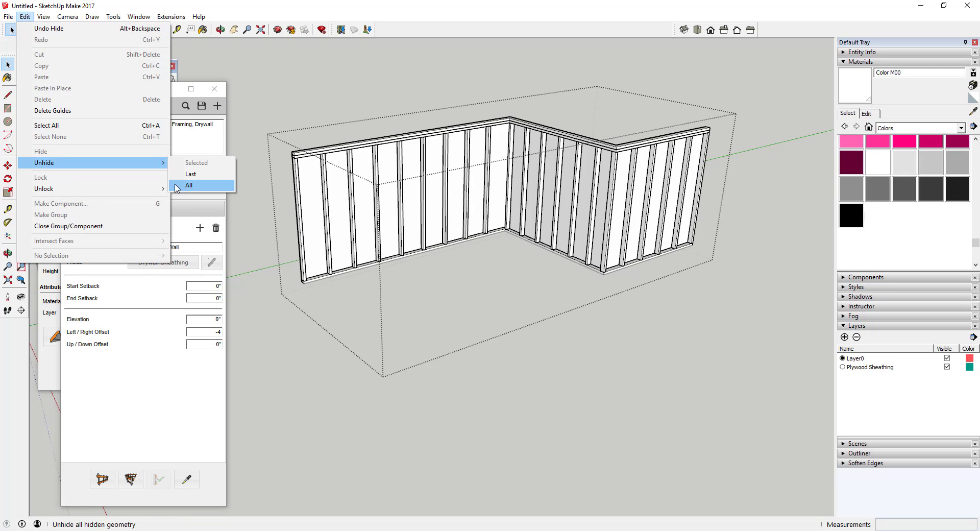
pyautogui.click(183, 187)
pyautogui.click(626, 315)
# Step: Select the zigzag wall assembly and open the Profile Builder 2 Quantifier for it
pyautogui.scroll(2, 559, 141)
pyautogui.click(546, 190)
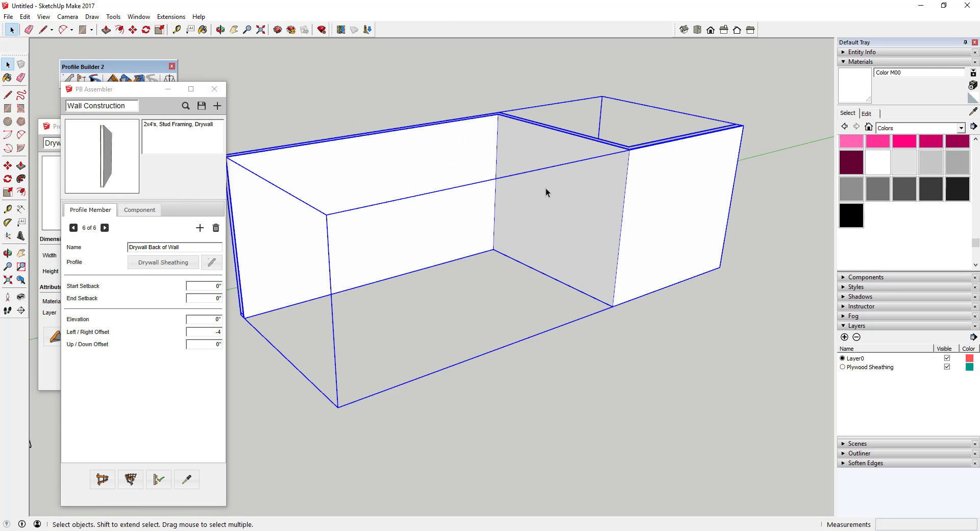
pyautogui.moveTo(128, 68); pyautogui.dragTo(127, 49)
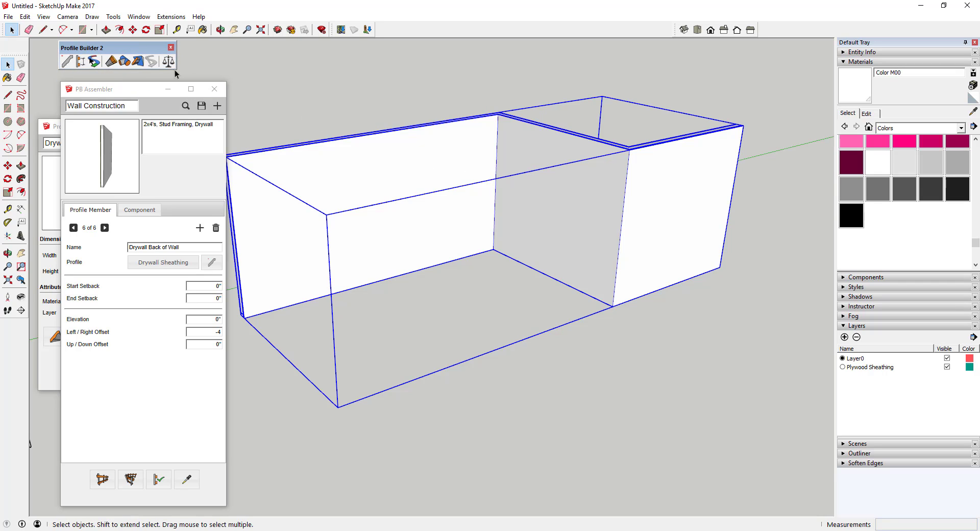
pyautogui.click(168, 61)
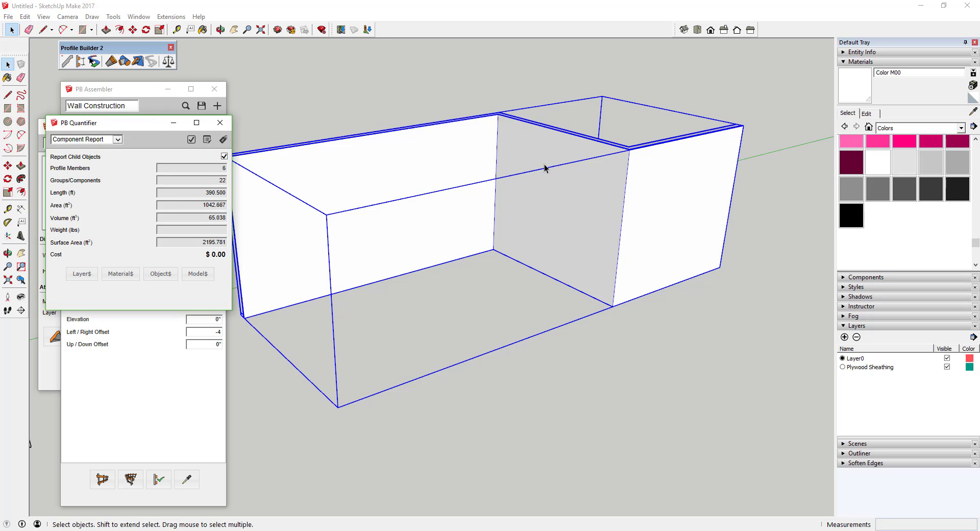
# Step: Generate a Component Report for the zigzag wall, review its component quantities, and close the report
pyautogui.click(87, 141)
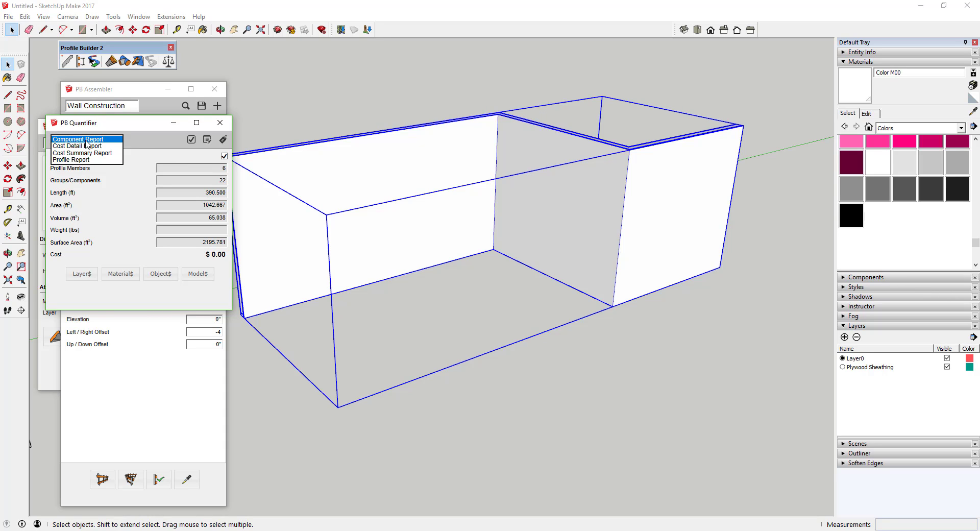
pyautogui.click(86, 142)
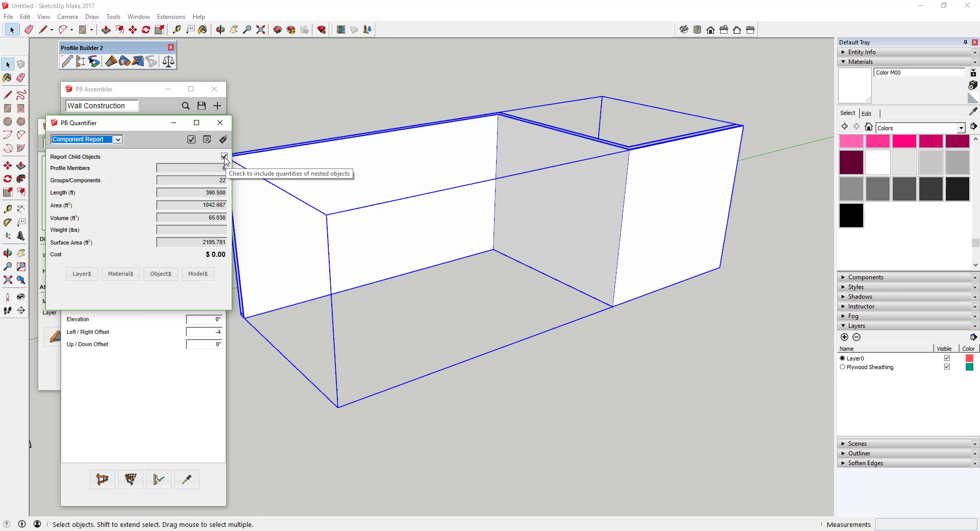
pyautogui.click(190, 139)
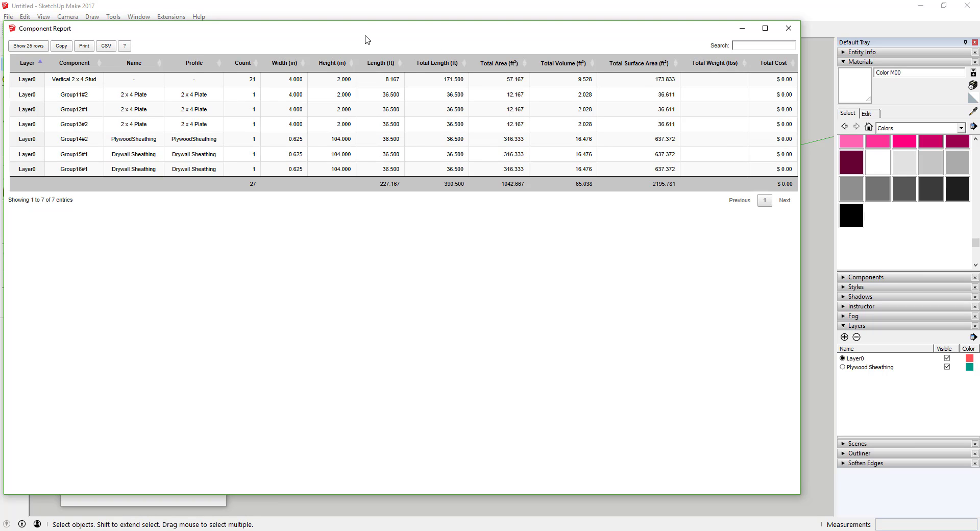
pyautogui.moveTo(365, 36)
pyautogui.mouseDown()
pyautogui.moveTo(416, 137)
pyautogui.moveTo(386, 37)
pyautogui.mouseUp()
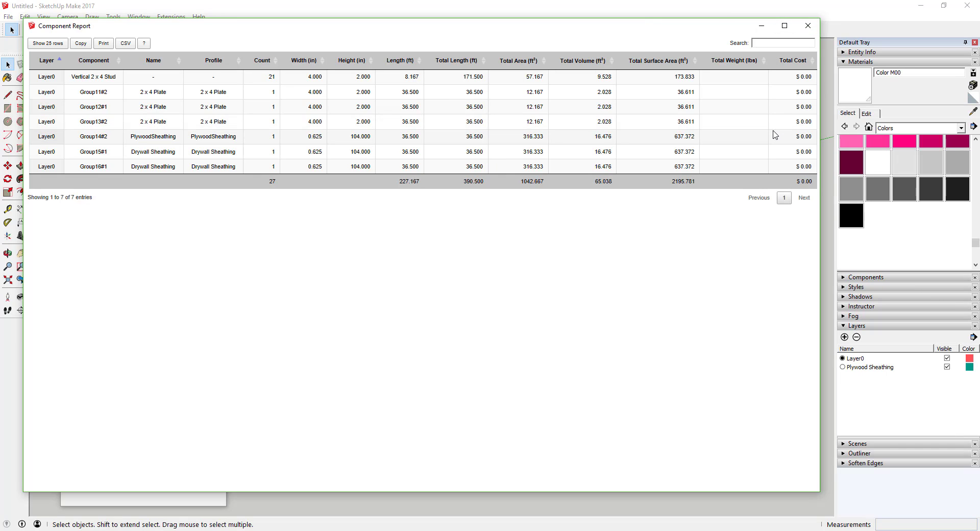
pyautogui.click(807, 26)
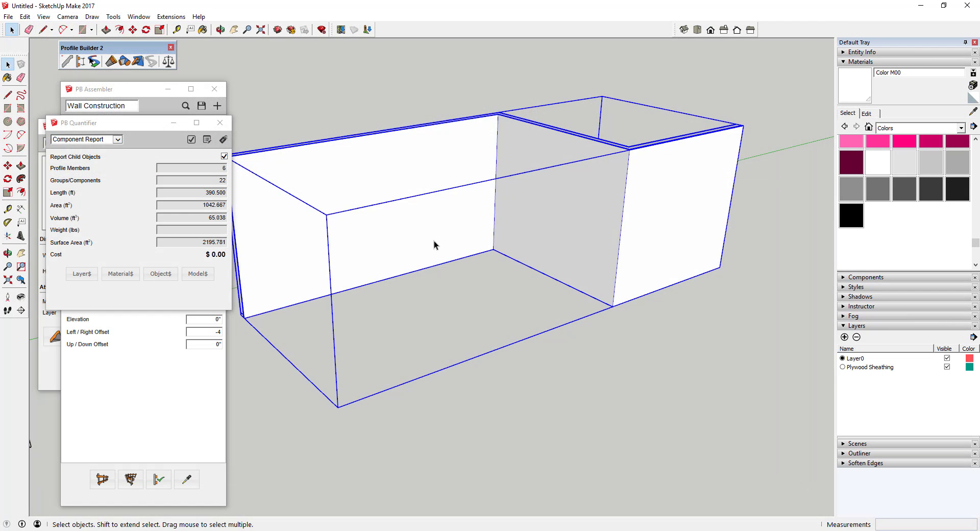
pyautogui.scroll(3, 517, 230)
pyautogui.moveTo(491, 190); pyautogui.dragTo(449, 193, button='middle')
pyautogui.scroll(-2, 481, 214)
pyautogui.scroll(3, 484, 213)
pyautogui.scroll(-3, 387, 196)
pyautogui.scroll(4, 371, 195)
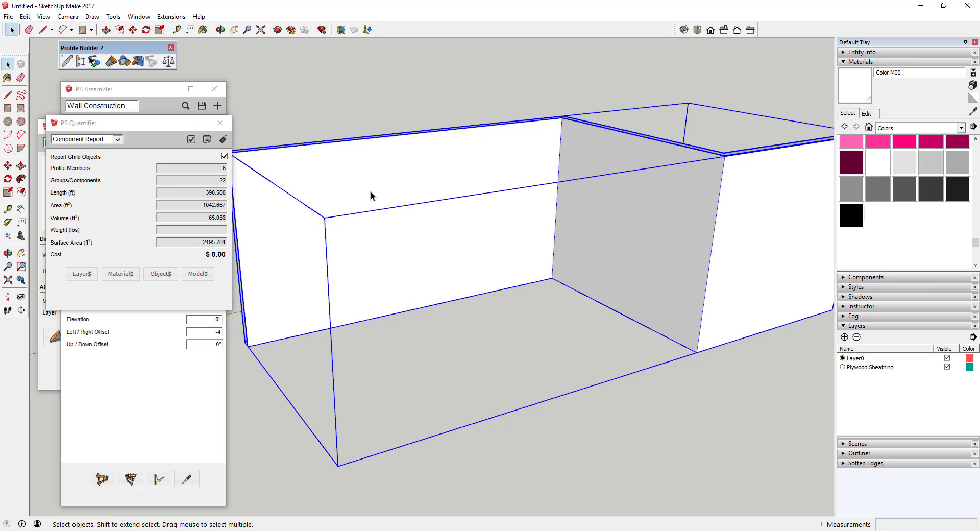
pyautogui.scroll(-2, 371, 196)
pyautogui.moveTo(371, 196); pyautogui.dragTo(392, 194, button='middle')
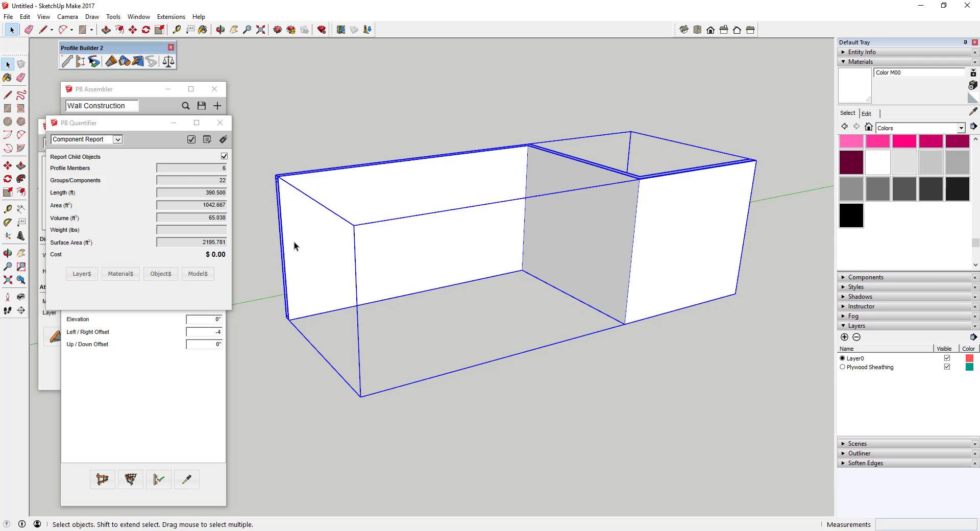
pyautogui.moveTo(296, 240); pyautogui.dragTo(376, 300, button='middle')
pyautogui.scroll(3, 475, 230)
pyautogui.scroll(-3, 475, 239)
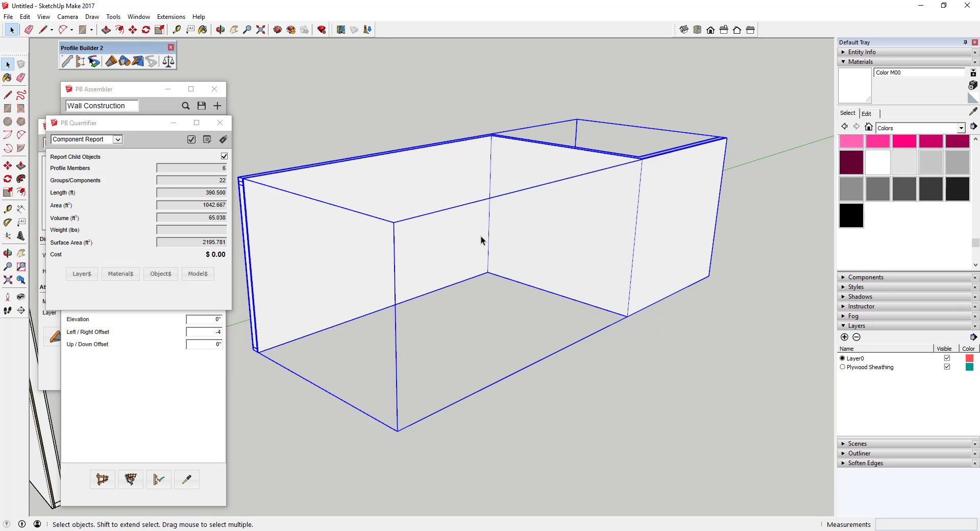
pyautogui.scroll(4, 448, 238)
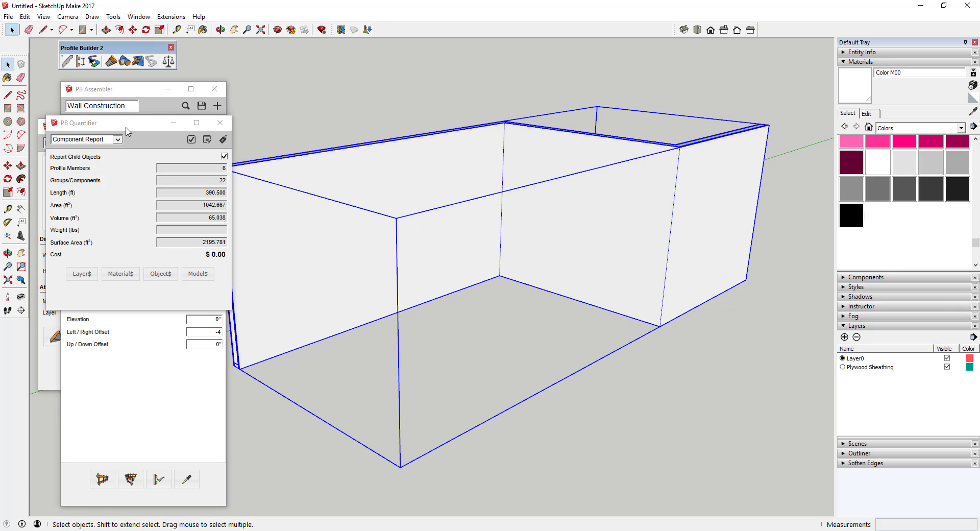